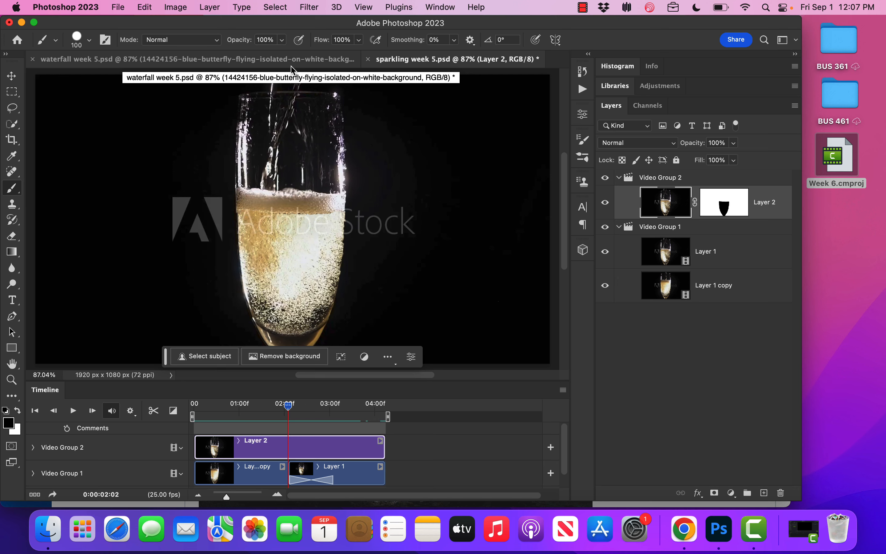
Switch to Chrome and examine the Week 6 Assignment's source file links and the waterfall and sparkling wine example animations
click(688, 535)
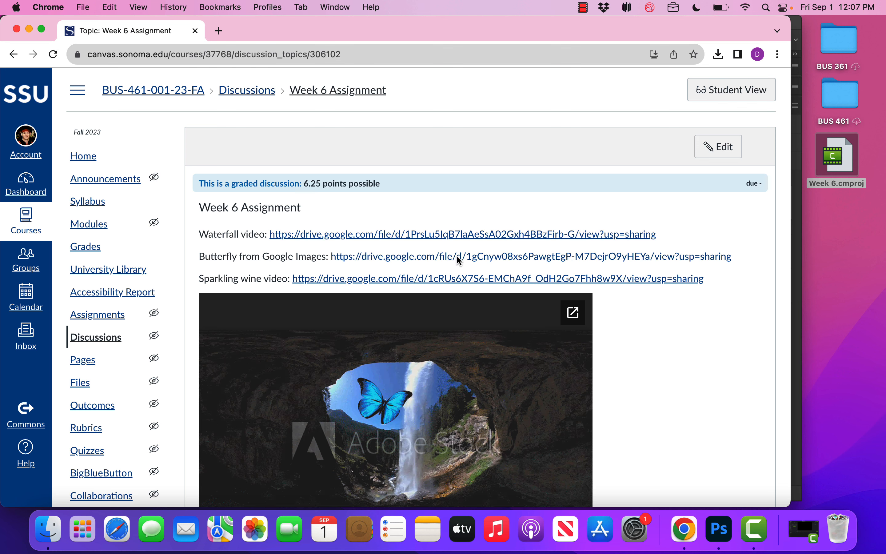
scroll(573, 392, down, 6)
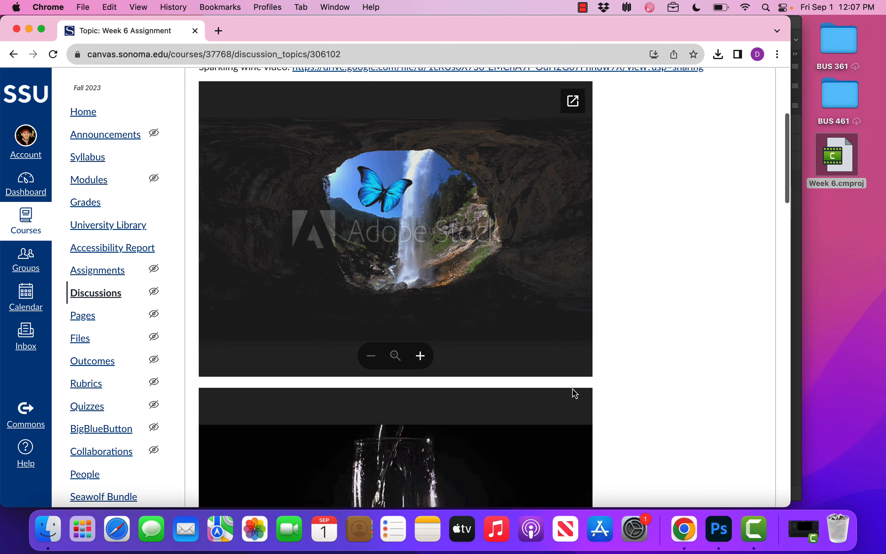
scroll(575, 394, down, 2)
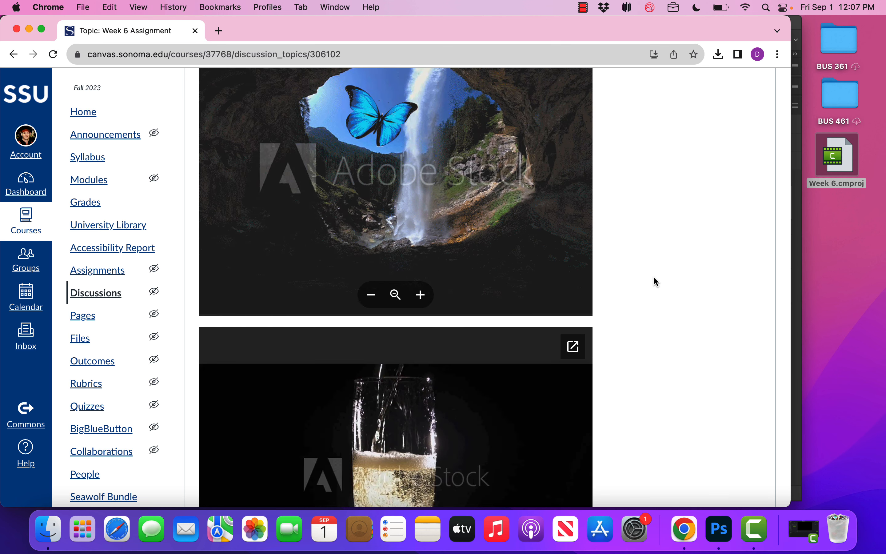
scroll(654, 277, down, 4)
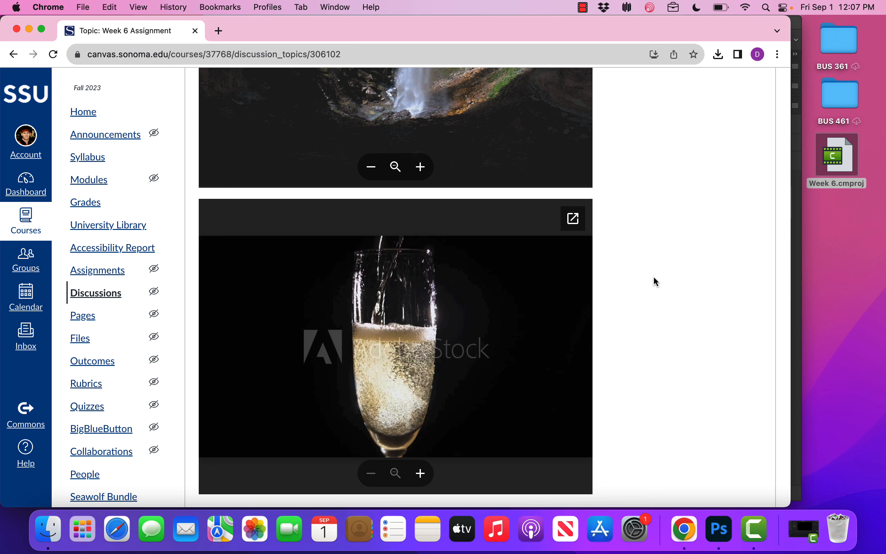
scroll(654, 277, up, 1)
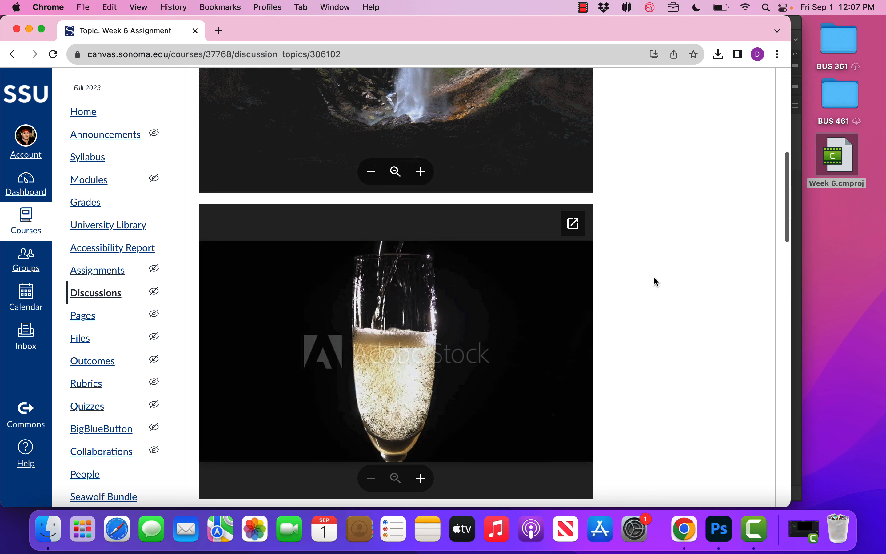
scroll(653, 277, up, 7)
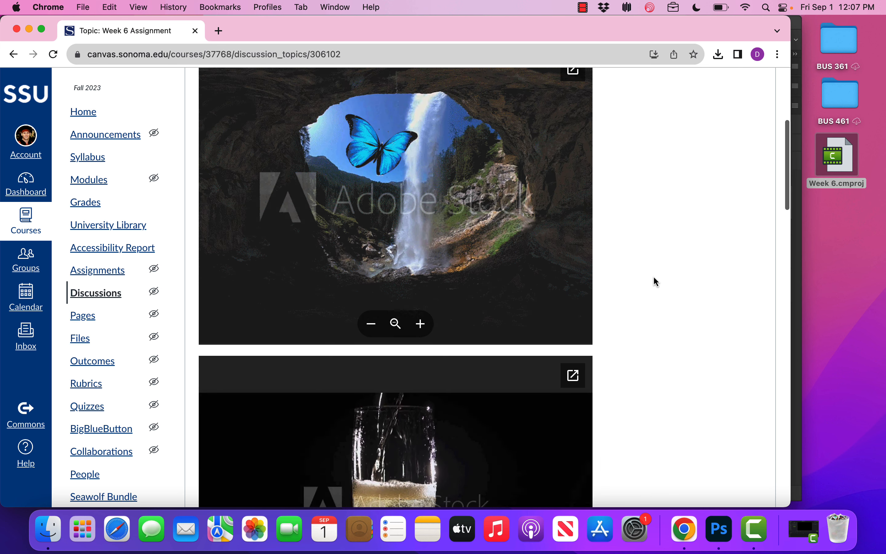
scroll(654, 275, up, 3)
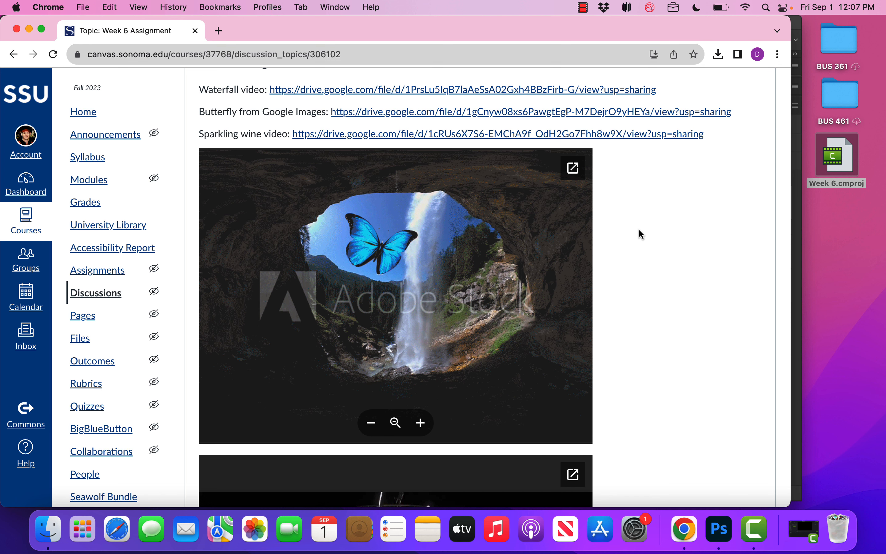
scroll(633, 203, up, 1)
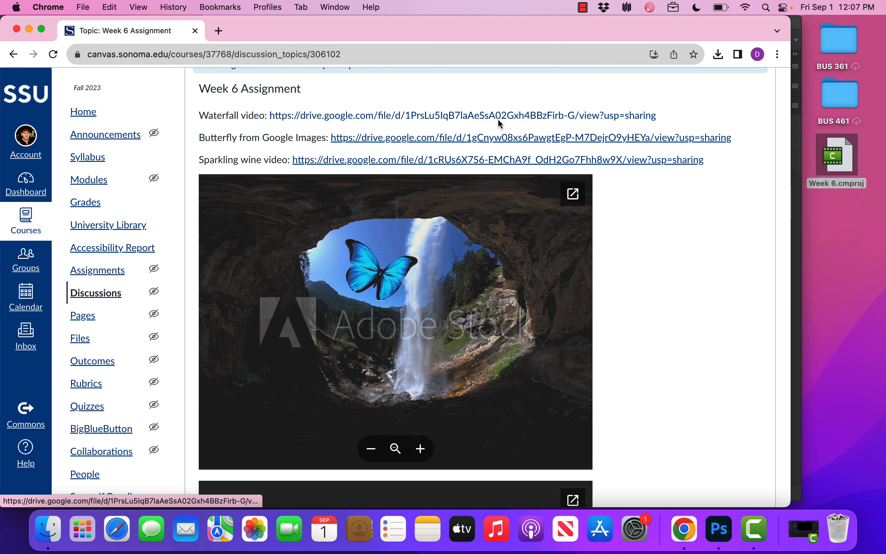
Open the assignment's waterfall video link and download AdobeStock_170029903_Video_HD_Preview.mov from Google Drive
click(325, 116)
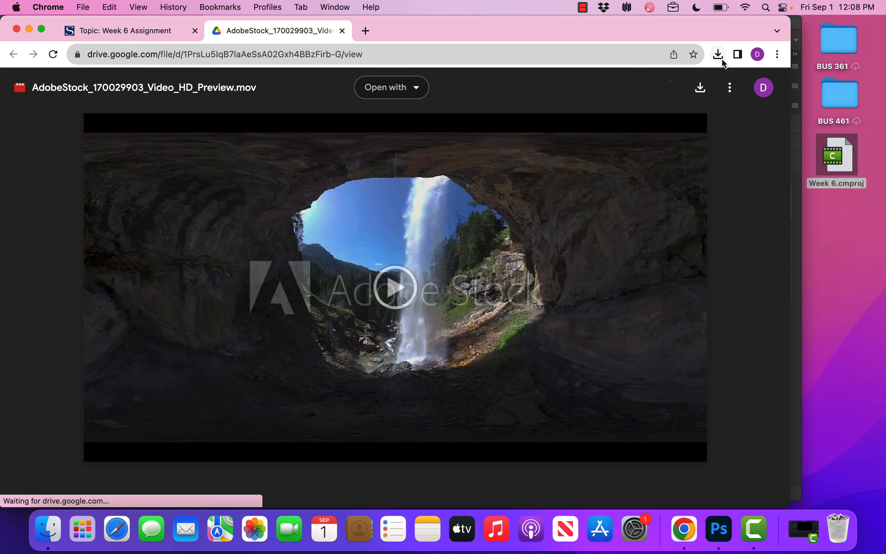
click(719, 56)
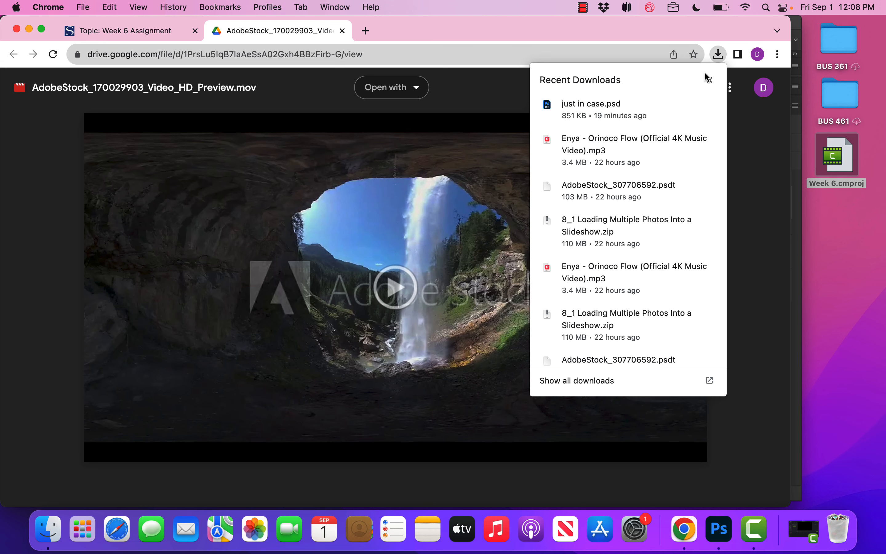
click(704, 27)
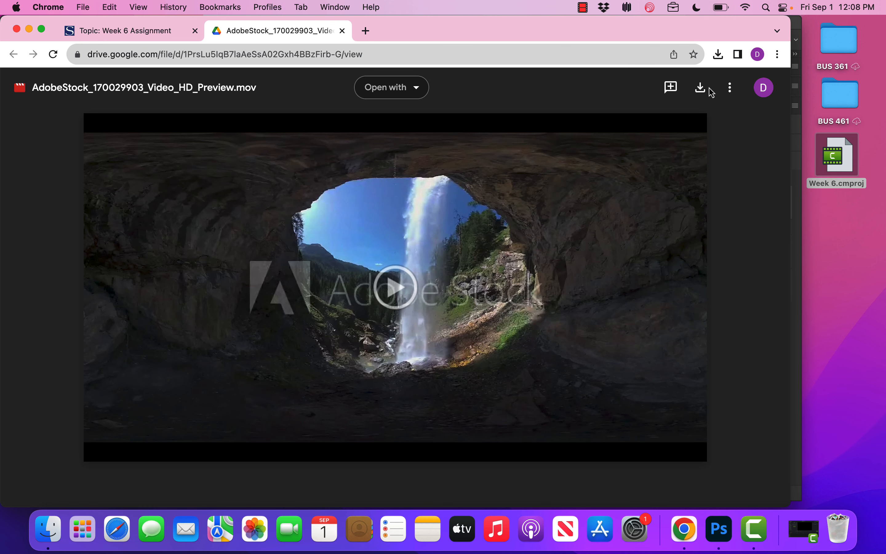
click(700, 91)
Return to the assignment page, open the butterfly image link and download the blue butterfly .webp file
click(106, 32)
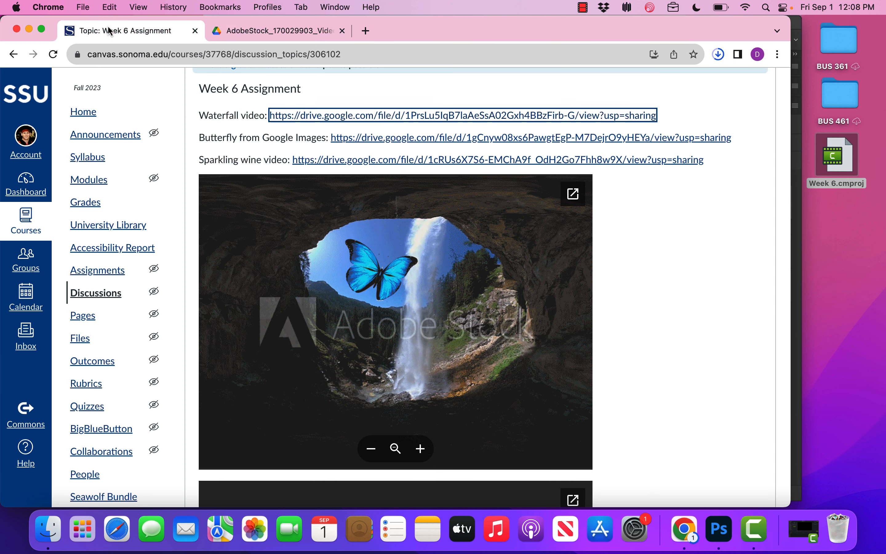
click(406, 141)
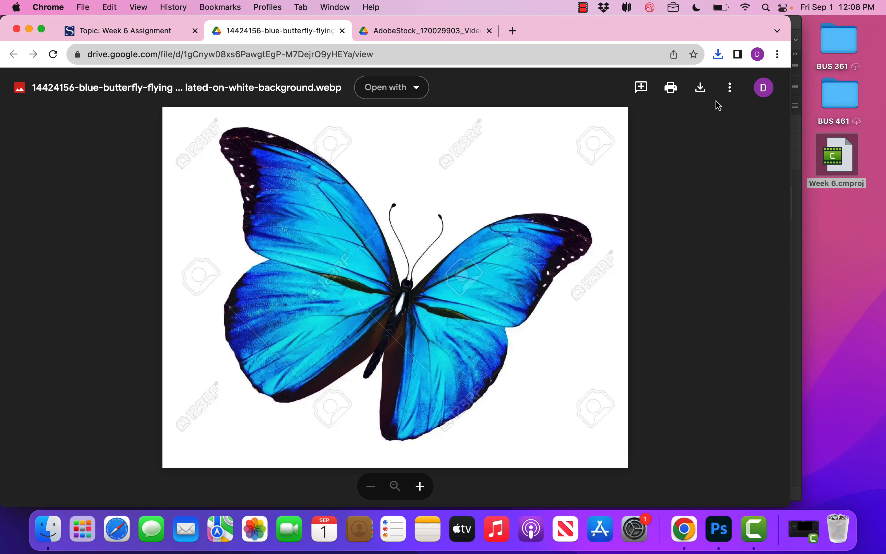
click(700, 85)
Return to the assignment page, open the sparkling wine video link and download AdobeStock_365473340_Video_HD_Preview.mov
click(169, 34)
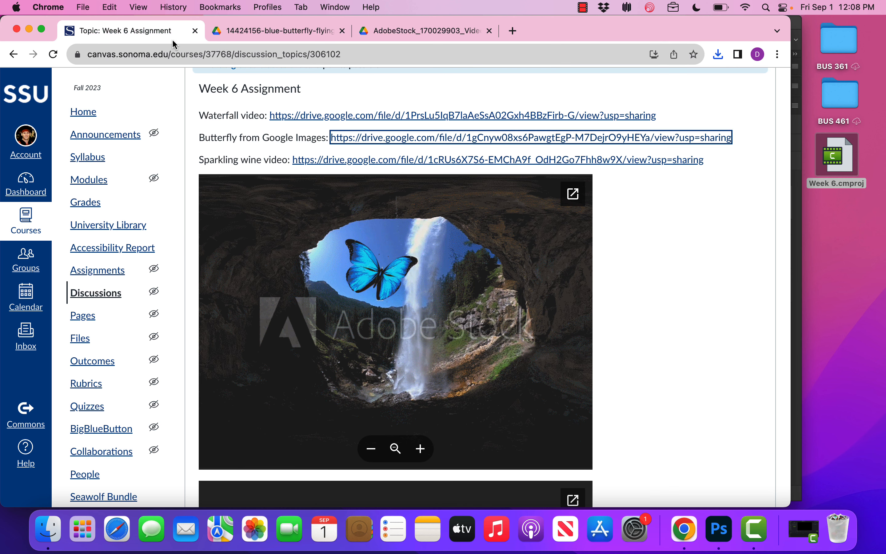
click(401, 165)
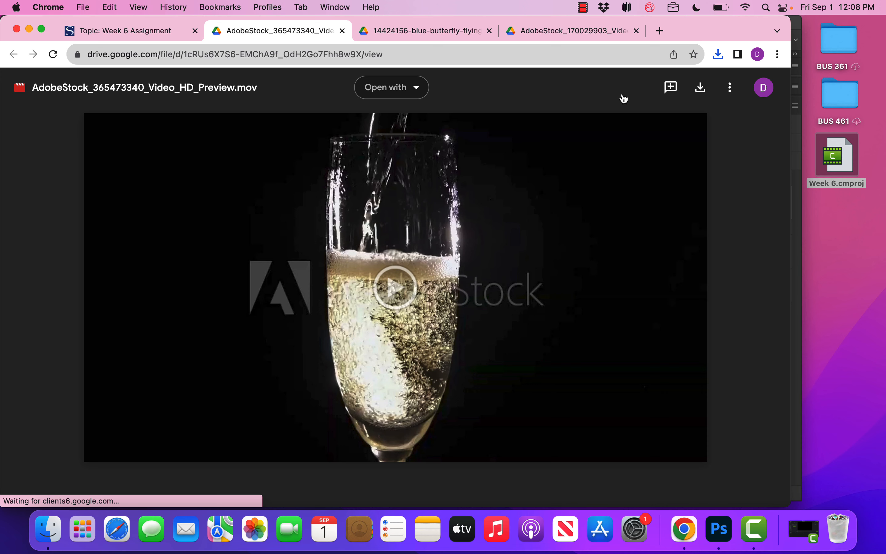
click(701, 88)
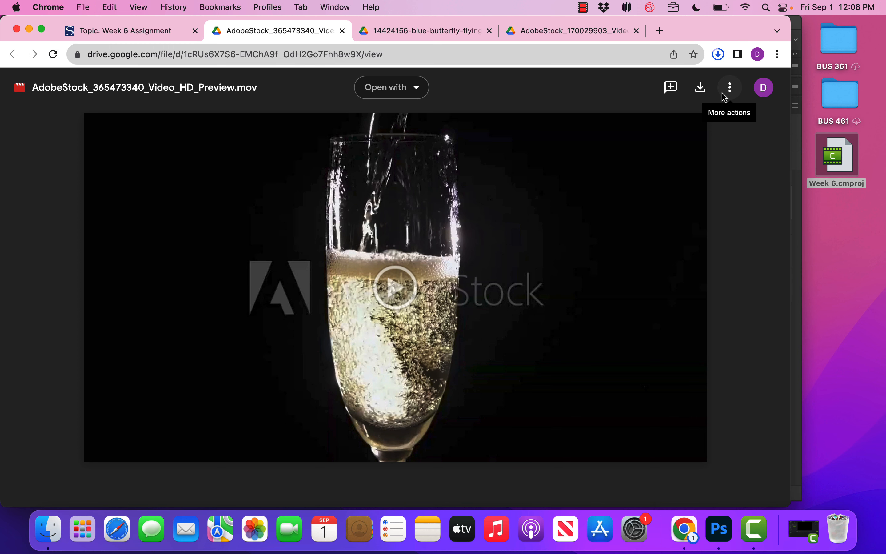
click(720, 28)
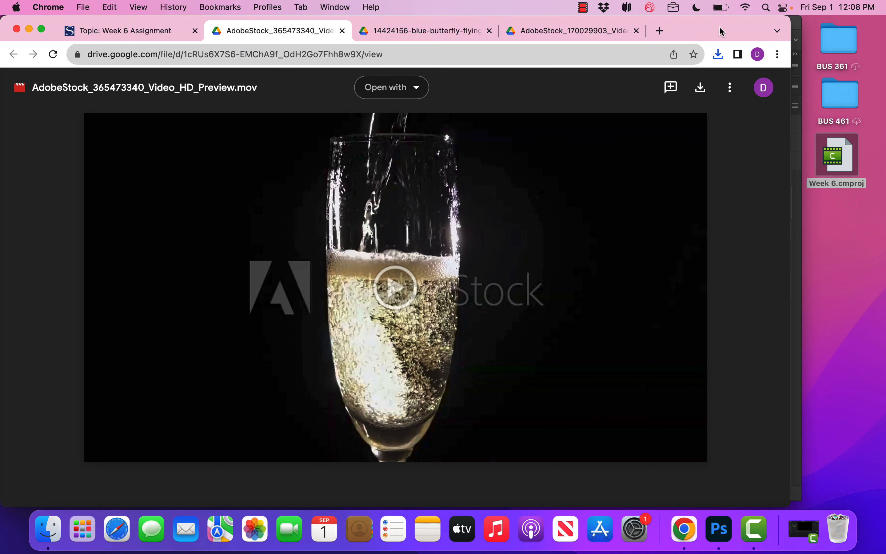
Move the downloaded sparkling wine video from Chrome's recent downloads to the desktop, keeping both the existing and new files
click(721, 54)
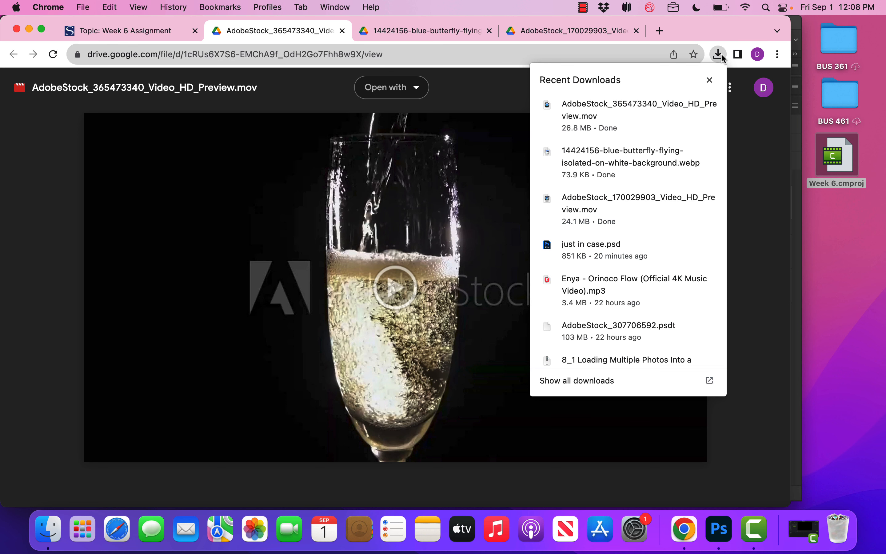
click(842, 230)
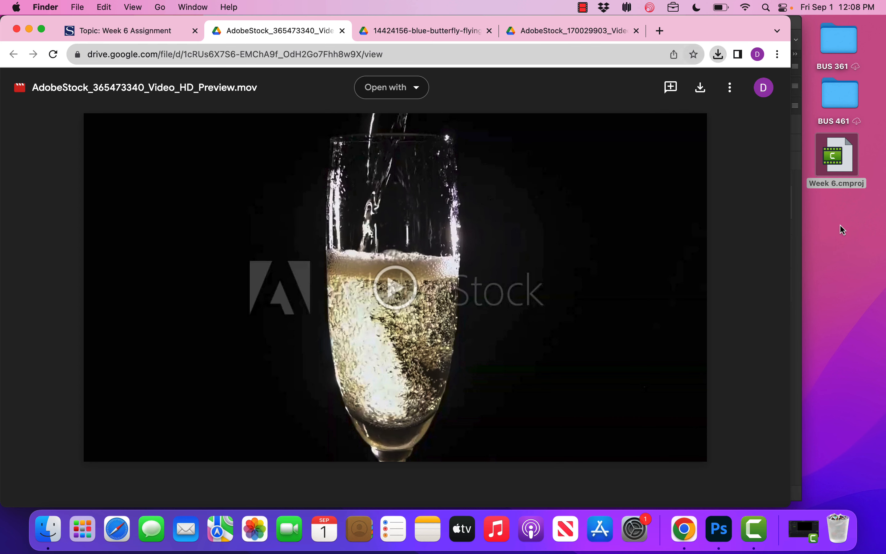
click(419, 193)
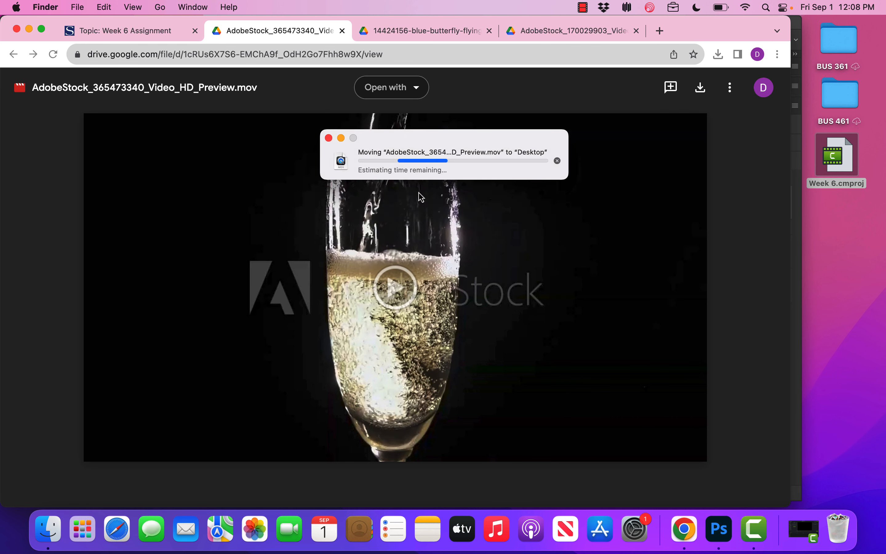
Move the downloaded butterfly image from Chrome's recent downloads to the desktop, keeping both the existing and new files
click(718, 55)
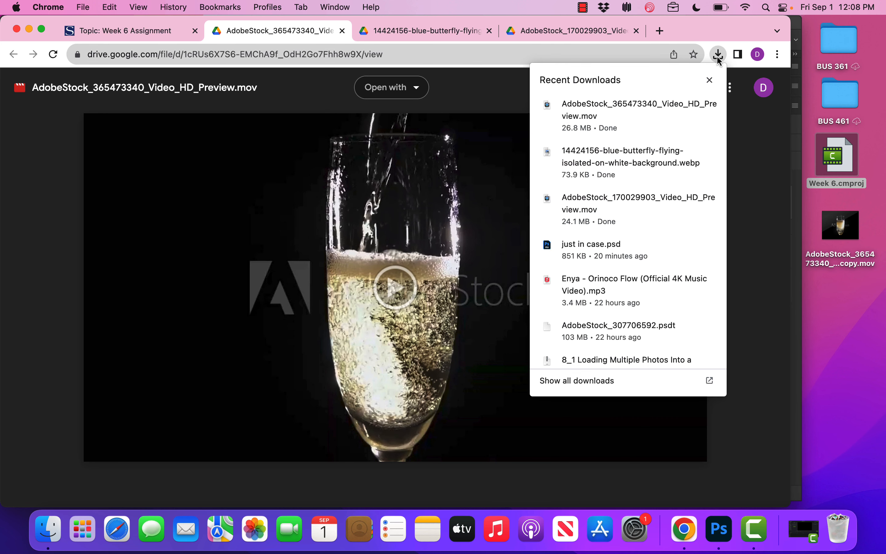
click(648, 154)
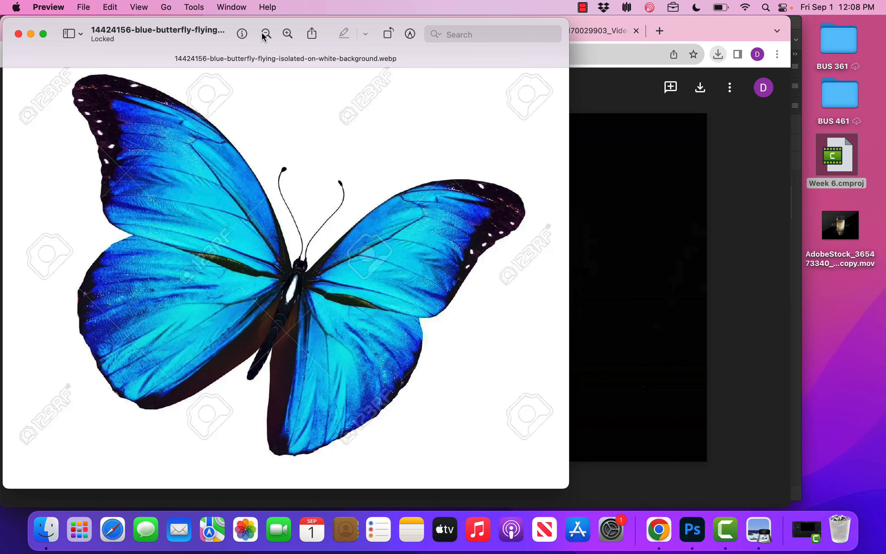
click(18, 34)
click(718, 54)
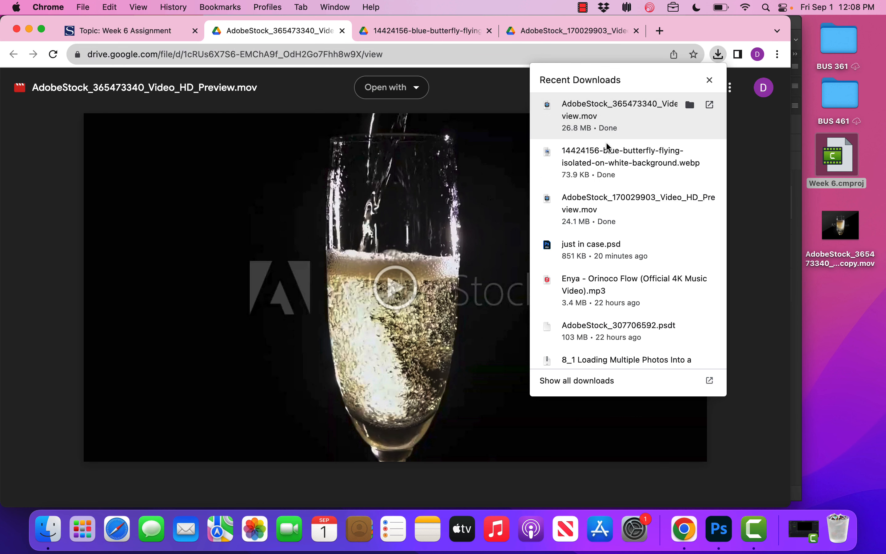
drag(630, 164, 832, 278)
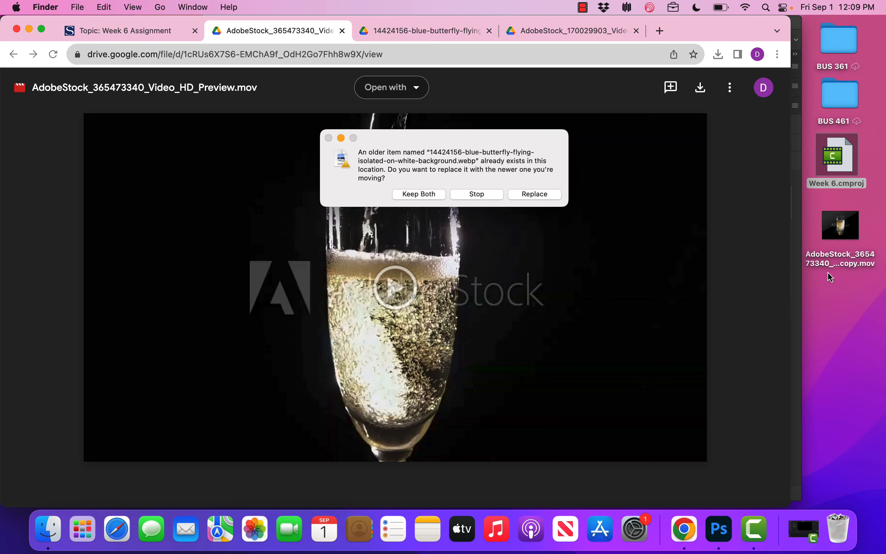
click(419, 194)
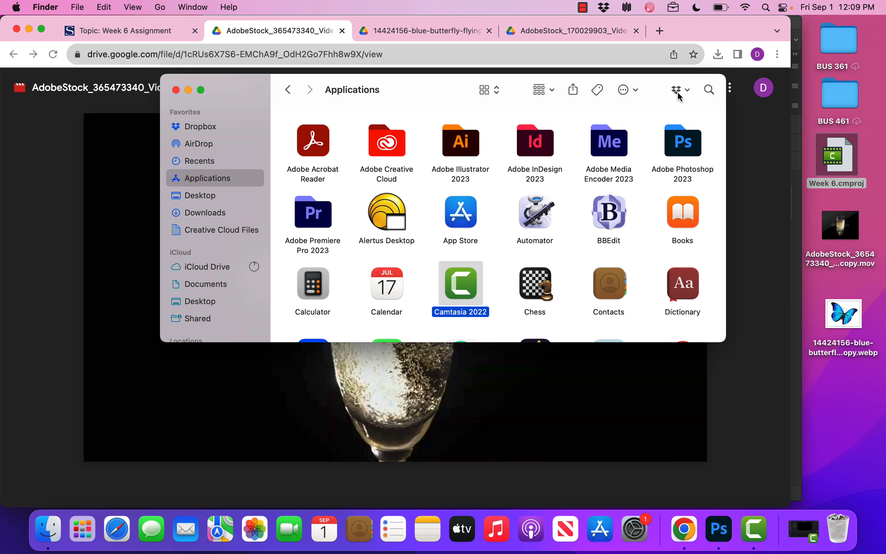
Move the downloaded waterfall video AdobeStock_170029903 to the desktop, keeping both files, and close the Finder window
click(719, 55)
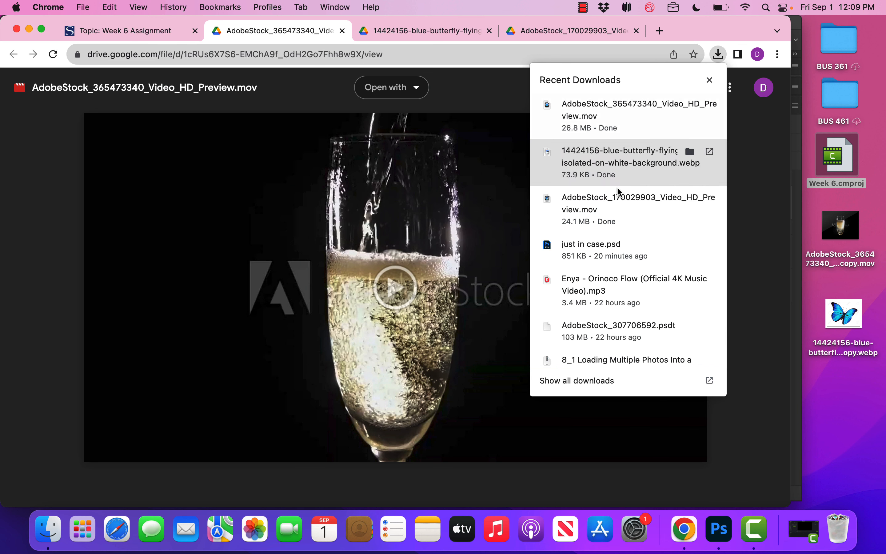
drag(648, 231, 828, 379)
click(433, 195)
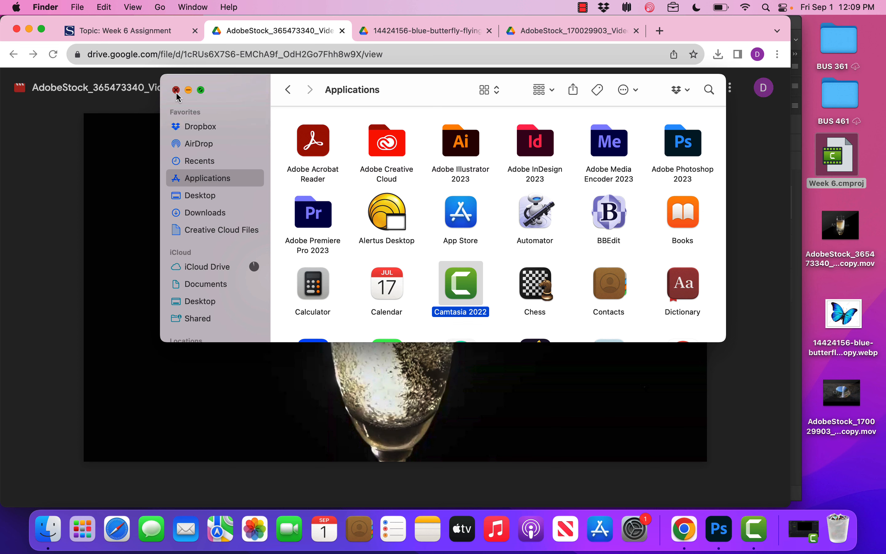
click(175, 91)
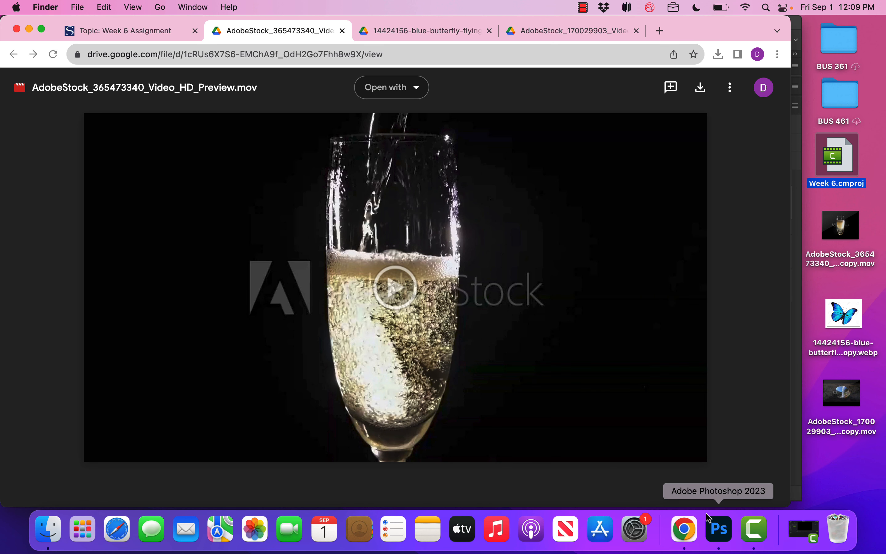
Bring Photoshop forward and examine in Finder's Desktop folder the dimensions and durations of the copied sparkling wine and waterfall videos
click(718, 529)
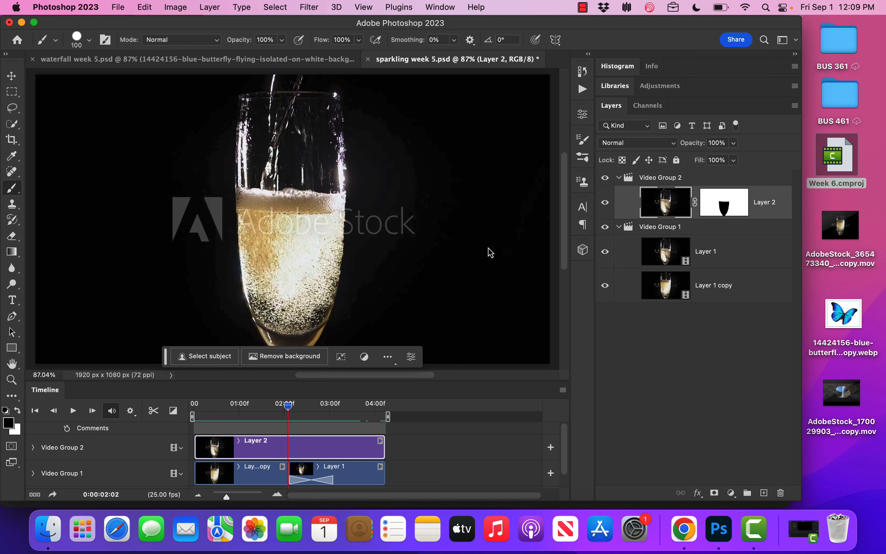
mouse_move(836, 376)
click(48, 531)
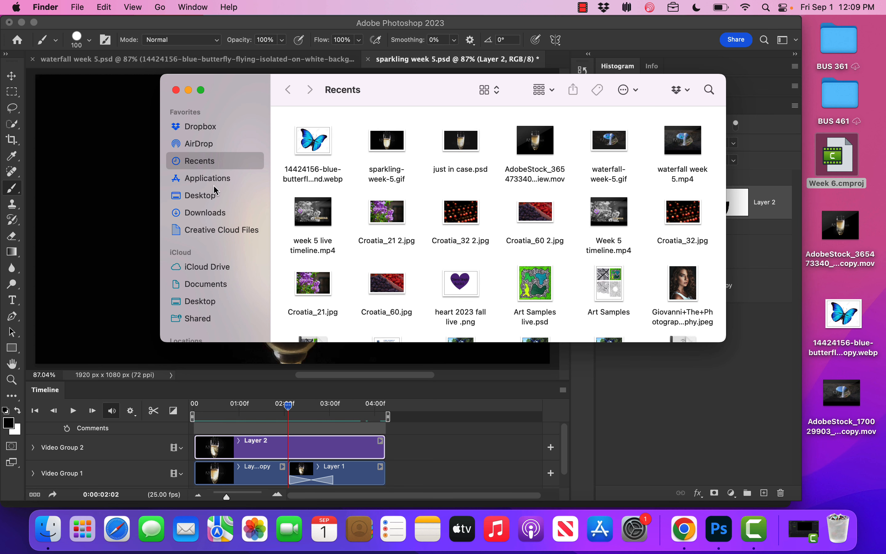
click(214, 196)
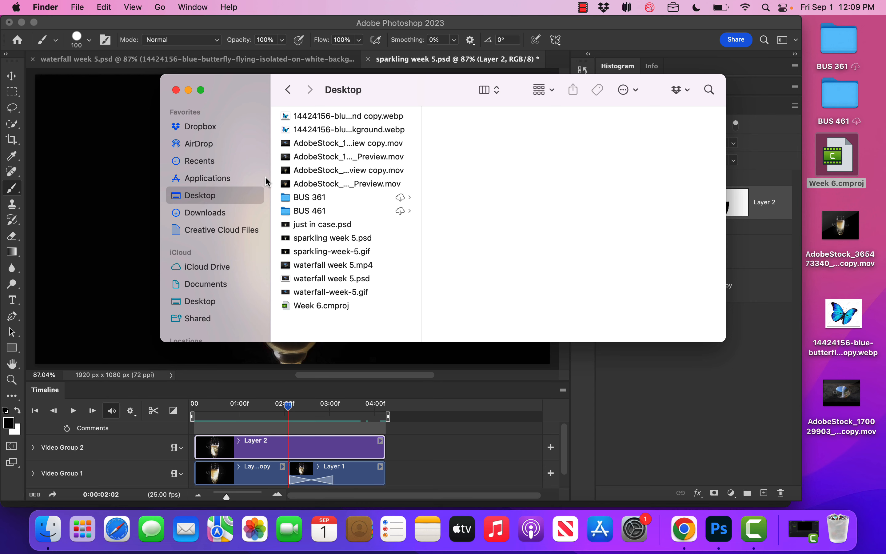
click(340, 176)
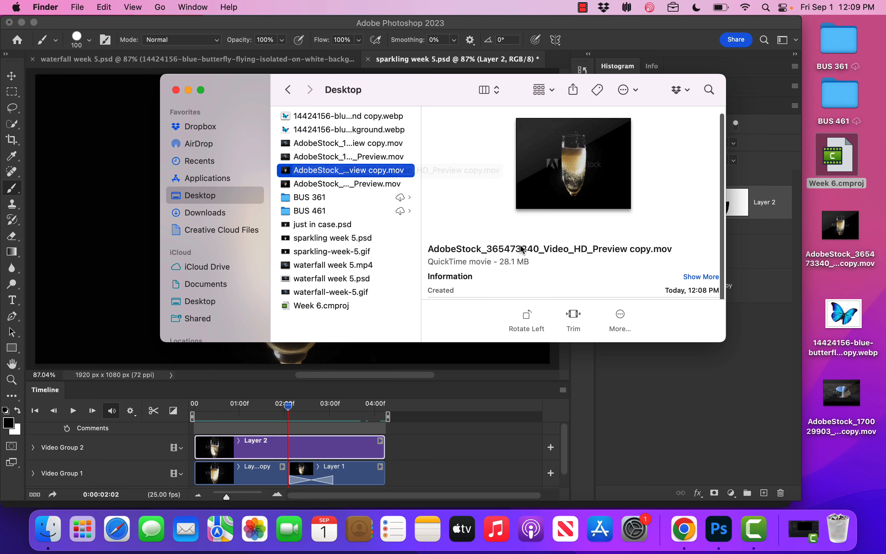
scroll(523, 249, down, 2)
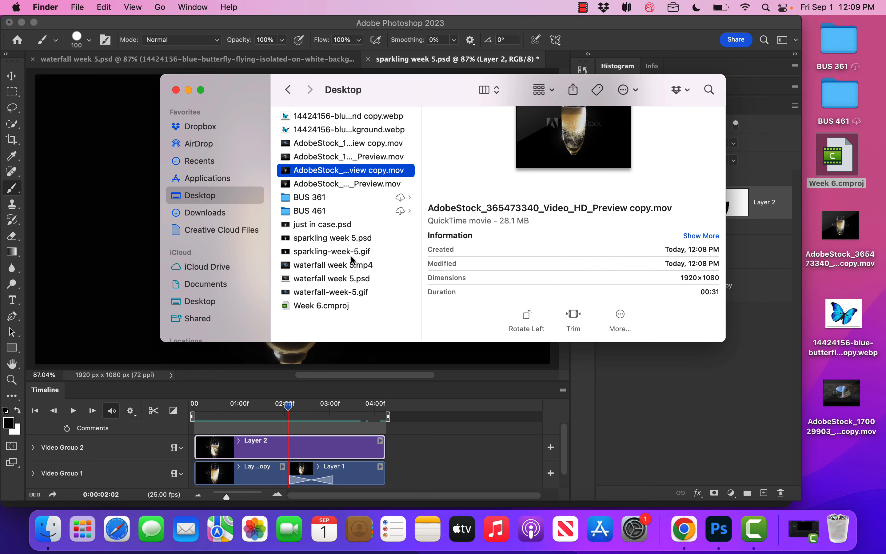
click(365, 147)
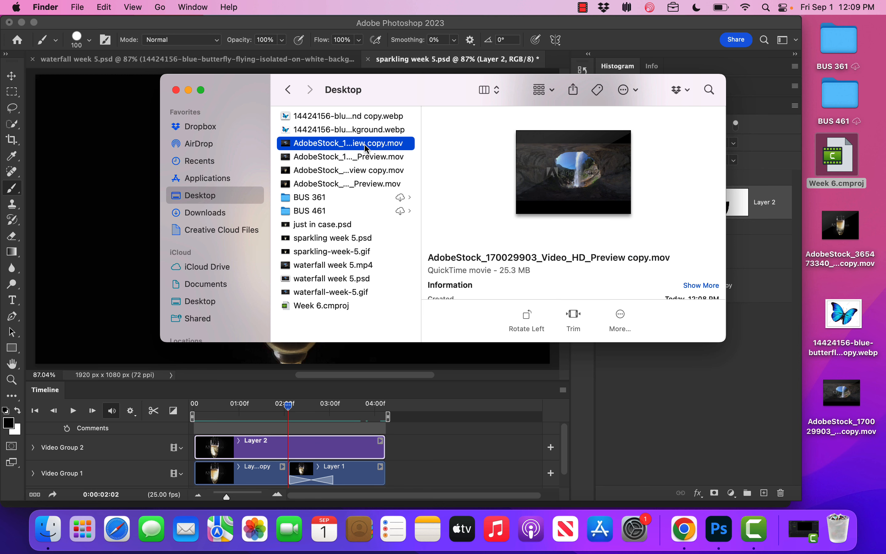
scroll(479, 225, down, 3)
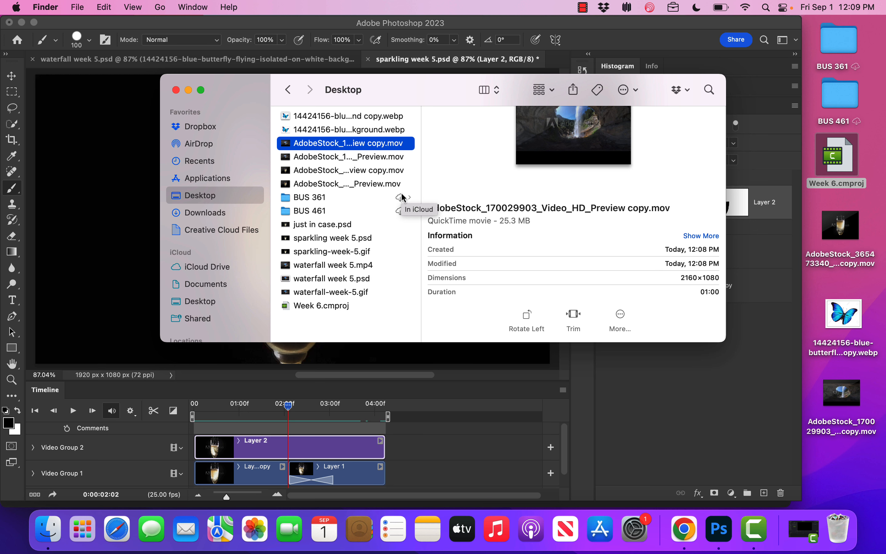
Create a Photoshop document named "week 6 waterfall live" from the Film & Video HDTV 1080p preset with a black background
click(106, 146)
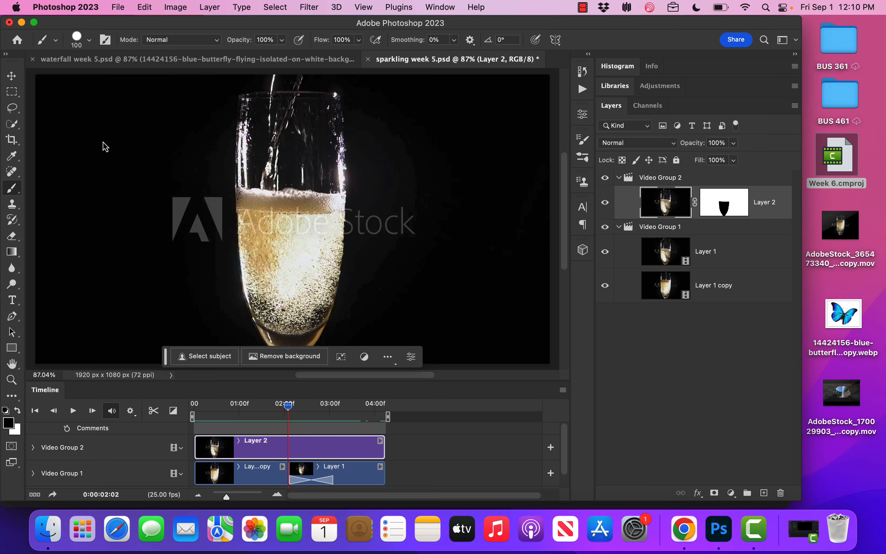
click(118, 8)
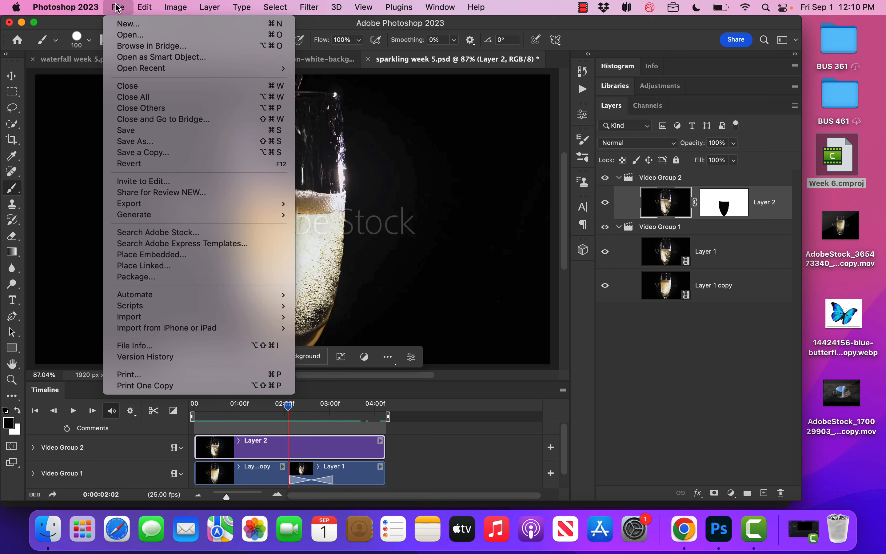
click(120, 24)
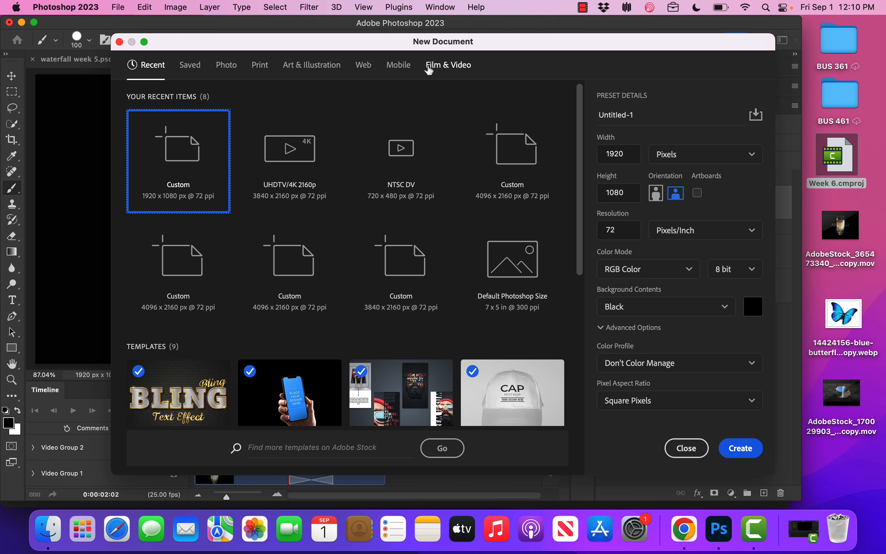
click(428, 70)
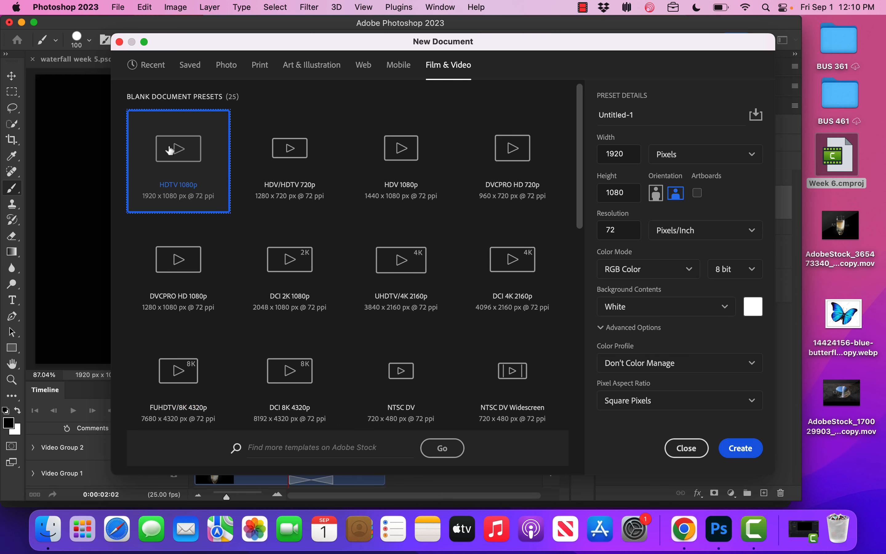
click(725, 307)
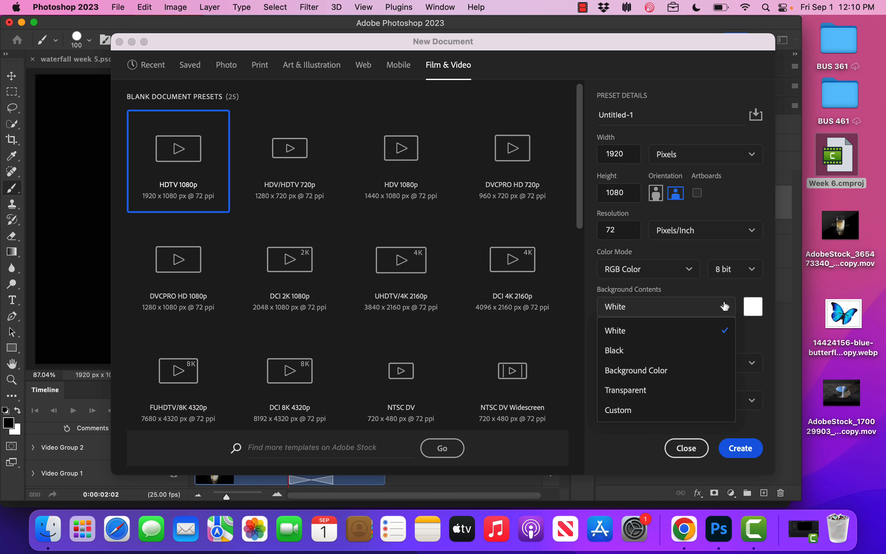
click(682, 352)
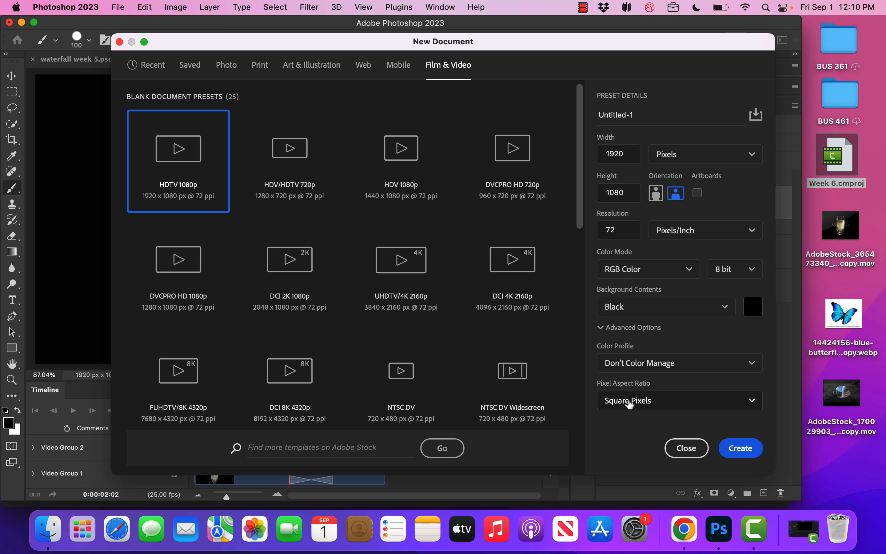
double_click(649, 113)
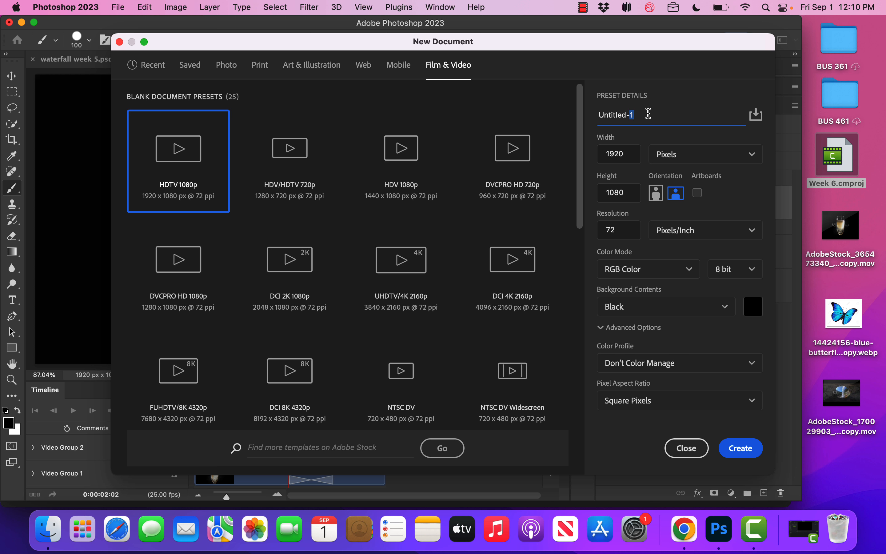
triple_click(649, 114)
text(week 6 waterfall live)
key(Return)
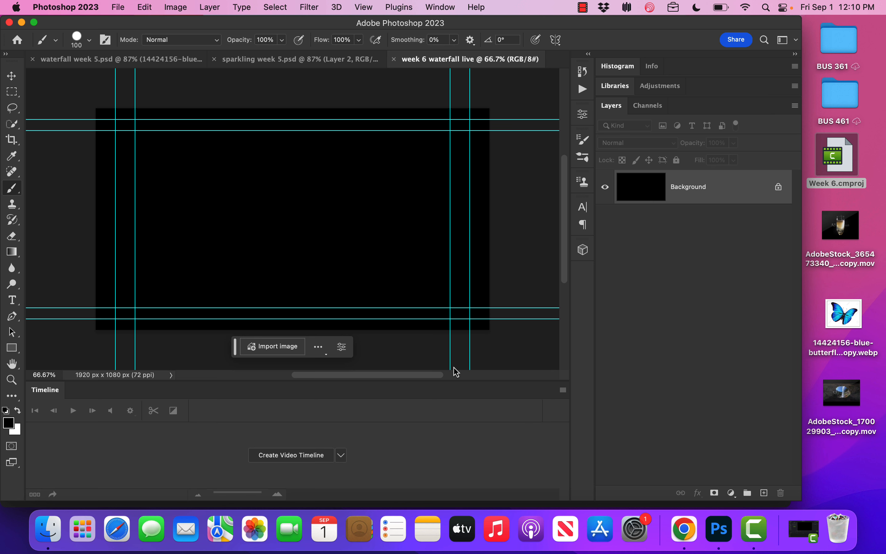
Create a video timeline for the document and add a new video group above the black layer
click(305, 455)
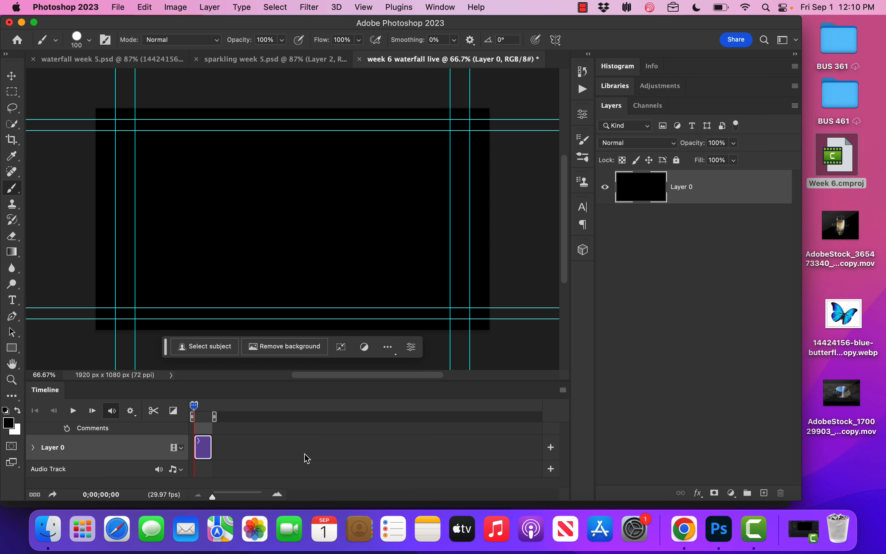
click(181, 450)
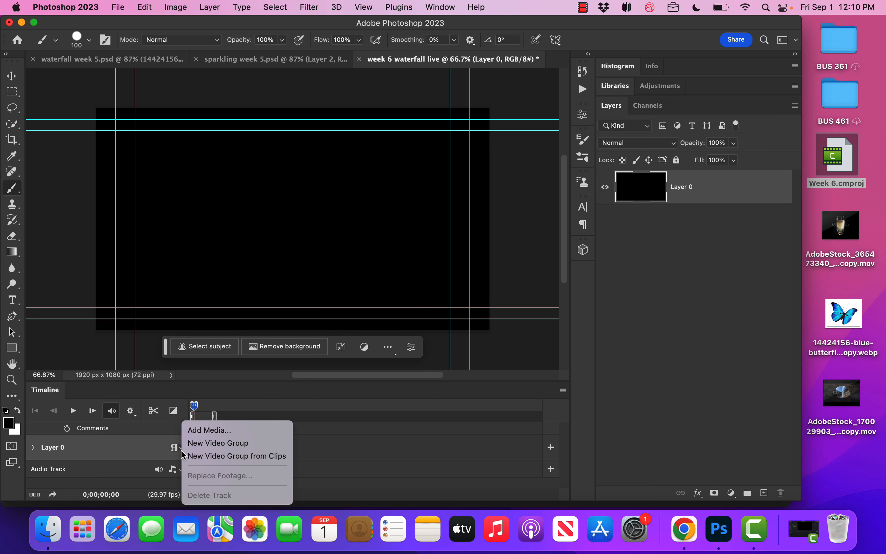
click(197, 444)
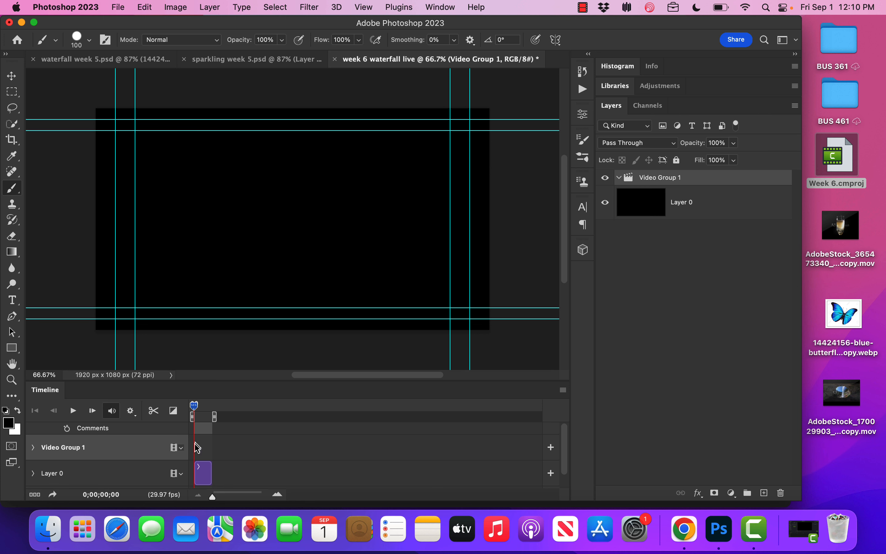
Add the waterfall video AdobeStock_170029903_Video_HD_Preview copy.mov to Video Group 1 and activate the Move tool
click(181, 448)
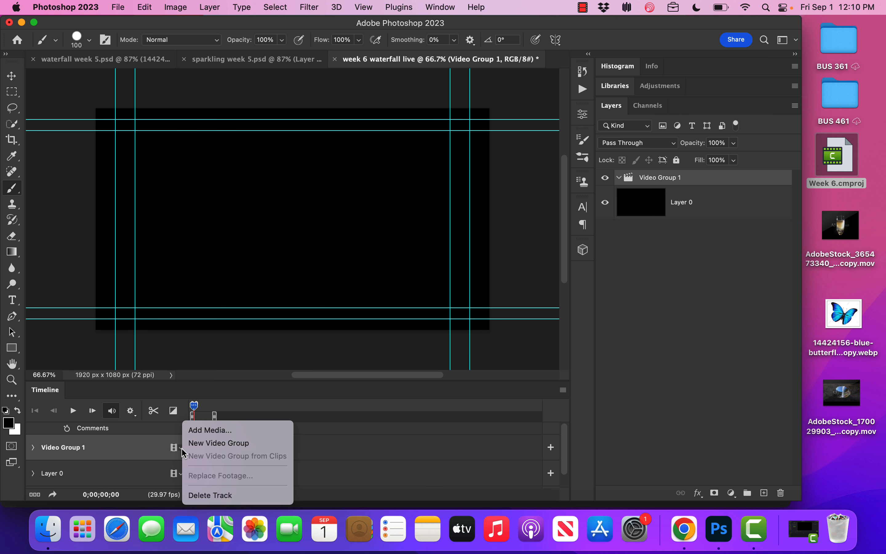
click(201, 435)
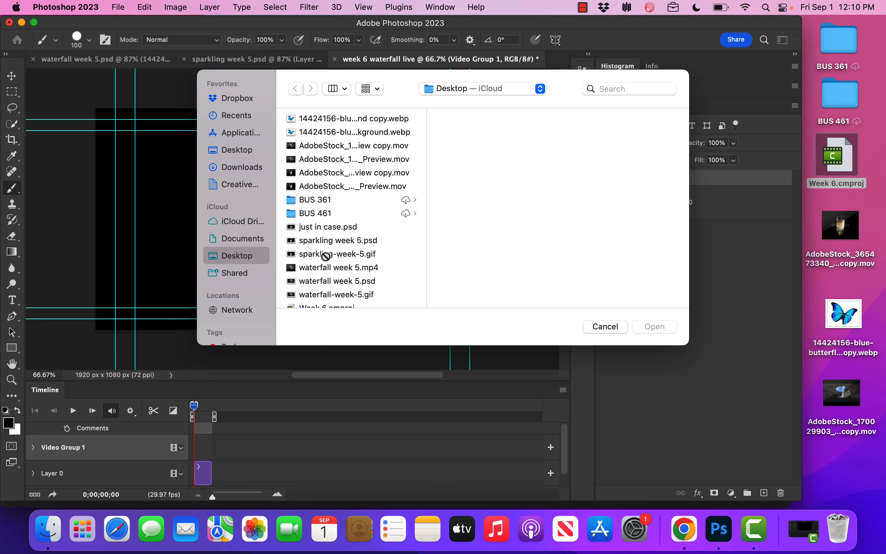
click(354, 145)
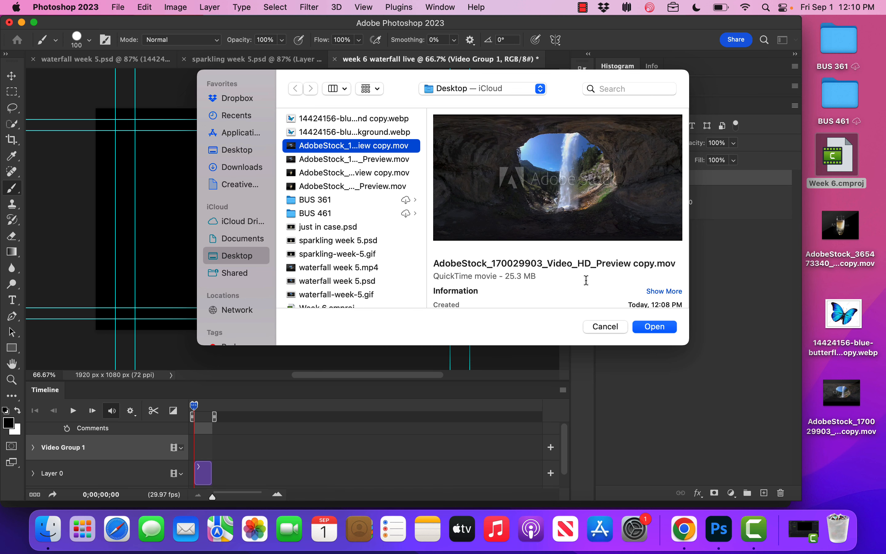
click(654, 327)
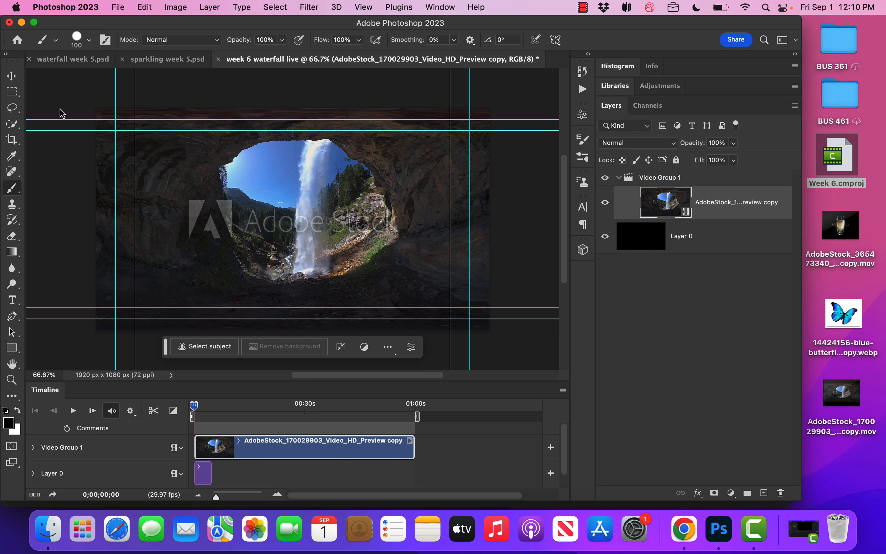
click(11, 76)
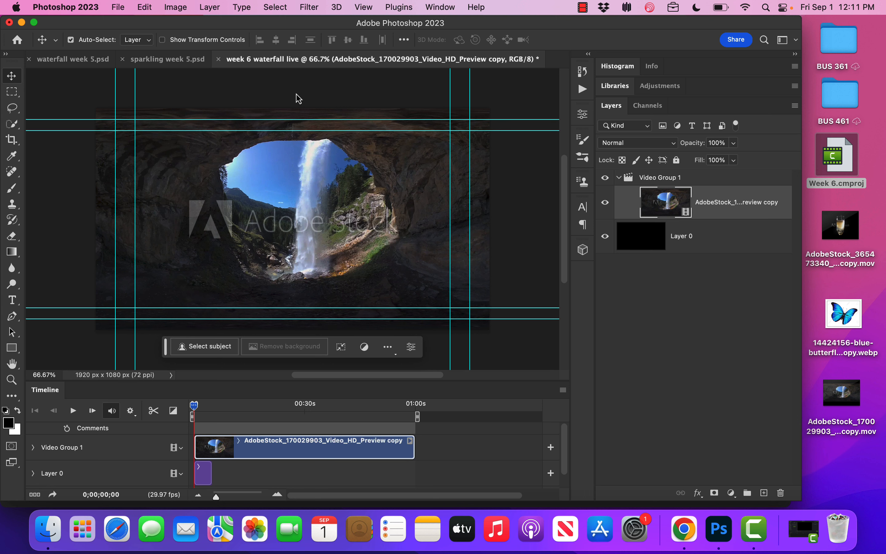
Create a second video group and add the copied blue butterfly .webp image from the desktop to it
click(181, 449)
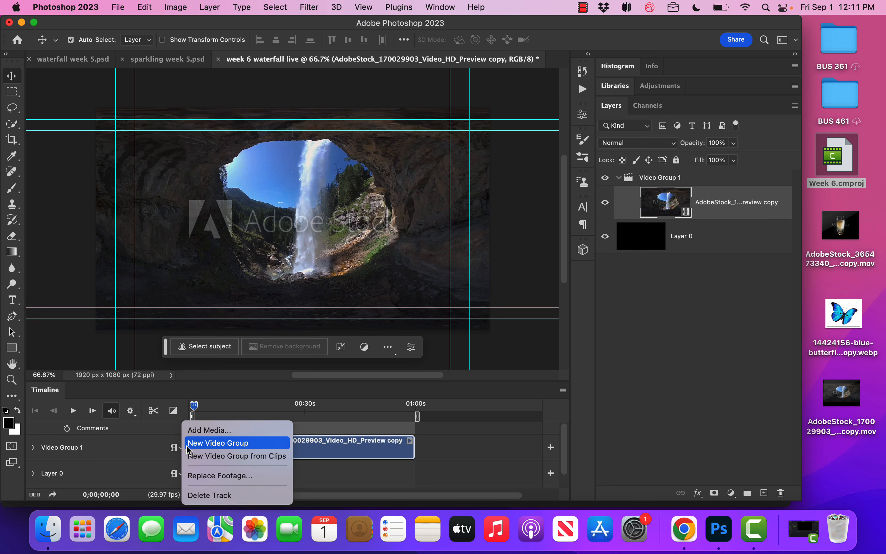
click(218, 443)
click(183, 449)
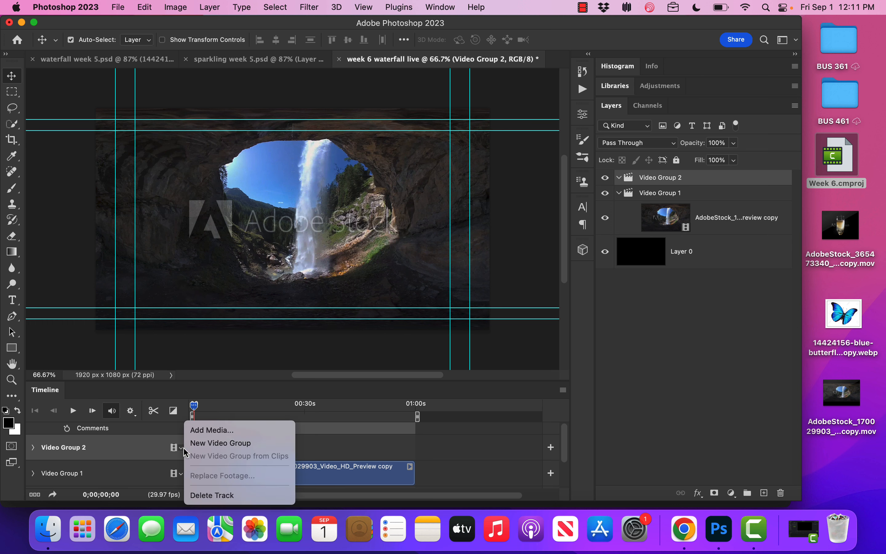
click(198, 435)
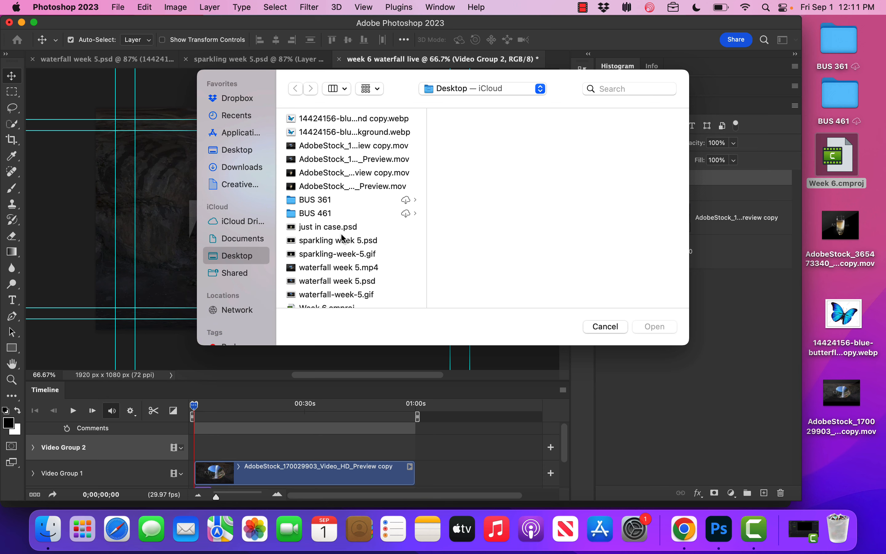
click(349, 122)
scroll(654, 278, down, 3)
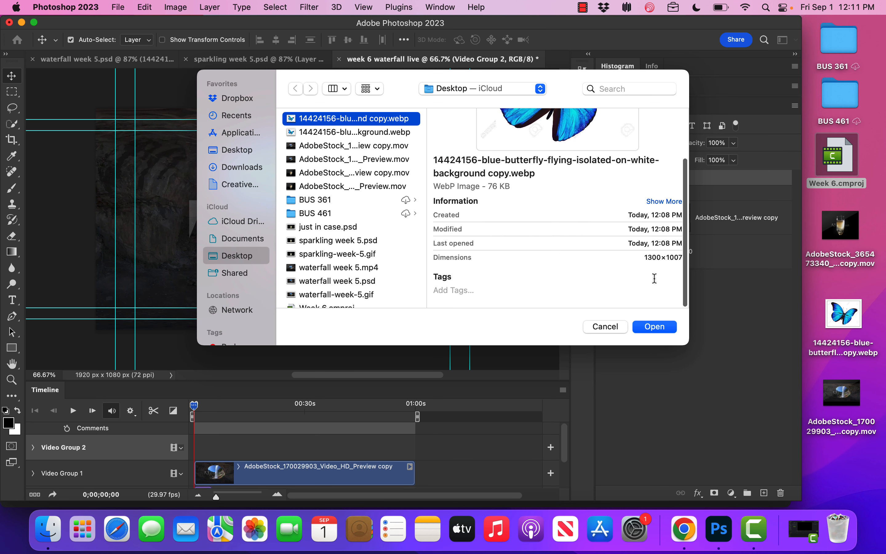
click(655, 327)
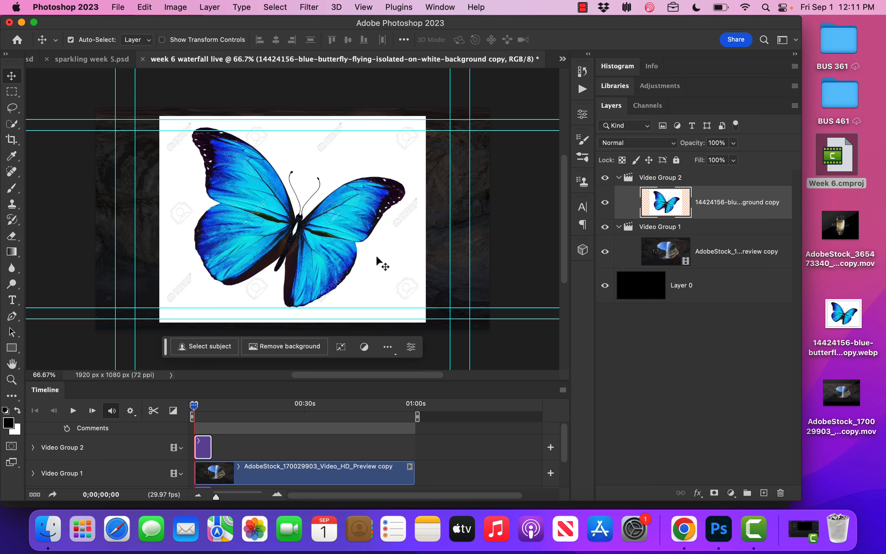
Remove the butterfly image's background, then scale it to about 32% and place it in the cave opening beside the waterfall
click(287, 347)
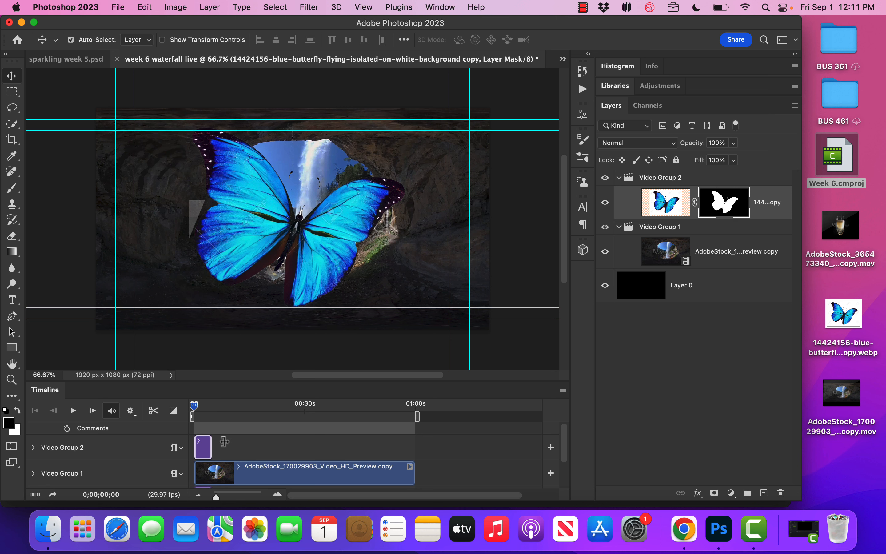
key(super+t)
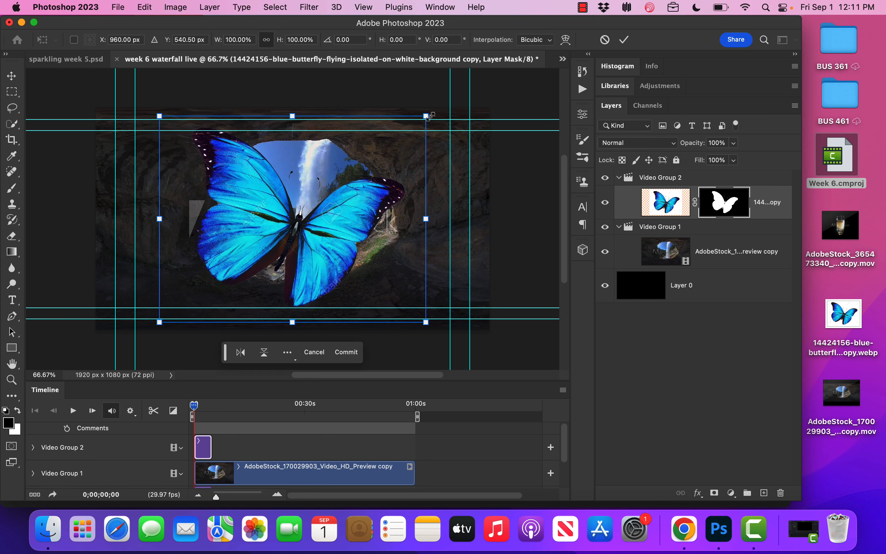
drag(426, 117, 331, 190)
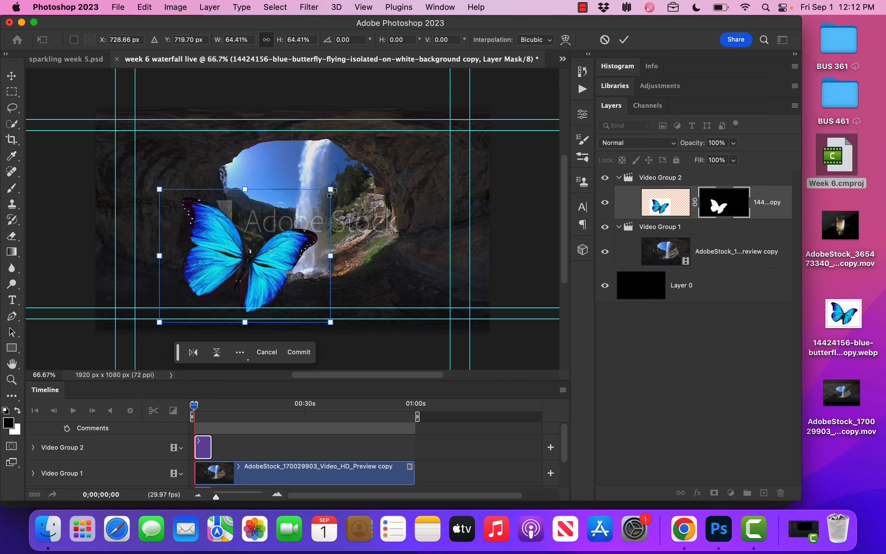
drag(331, 190, 296, 217)
drag(253, 289, 287, 198)
drag(330, 125, 299, 149)
drag(249, 207, 274, 204)
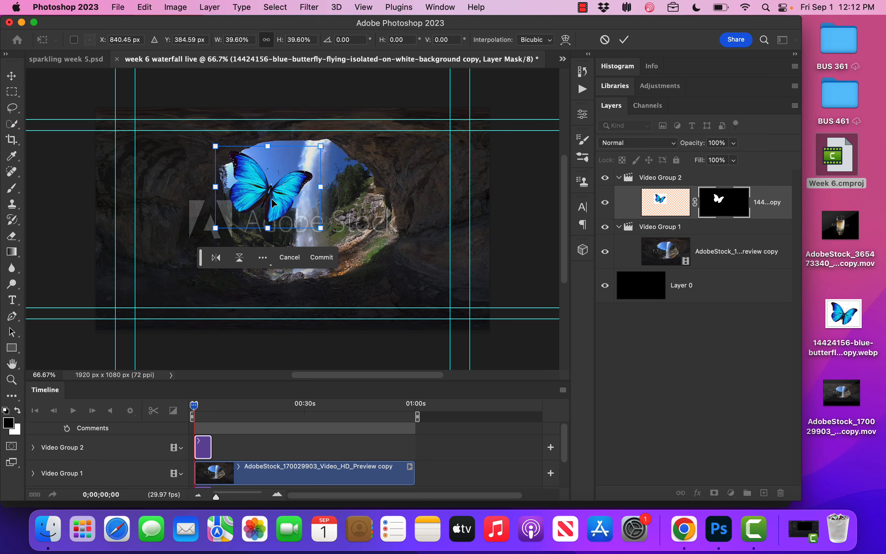
drag(321, 145, 303, 164)
drag(256, 205, 271, 200)
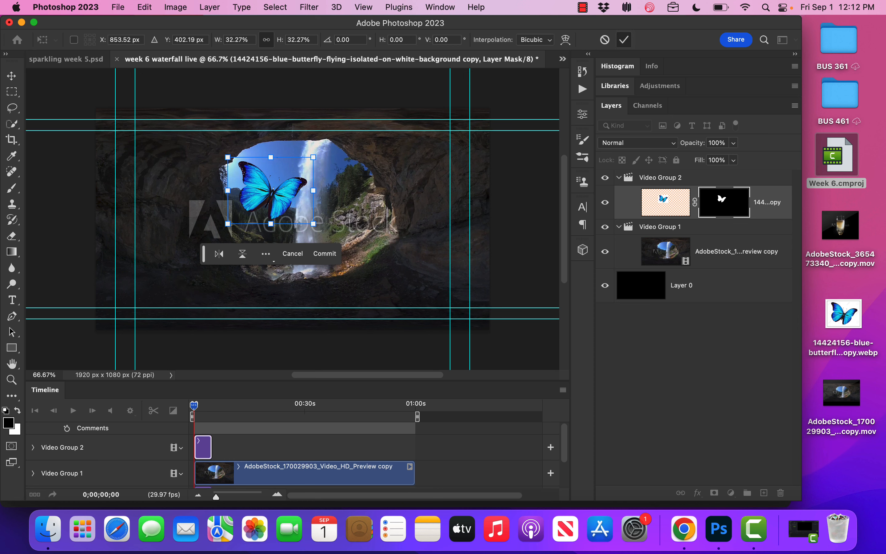
click(624, 39)
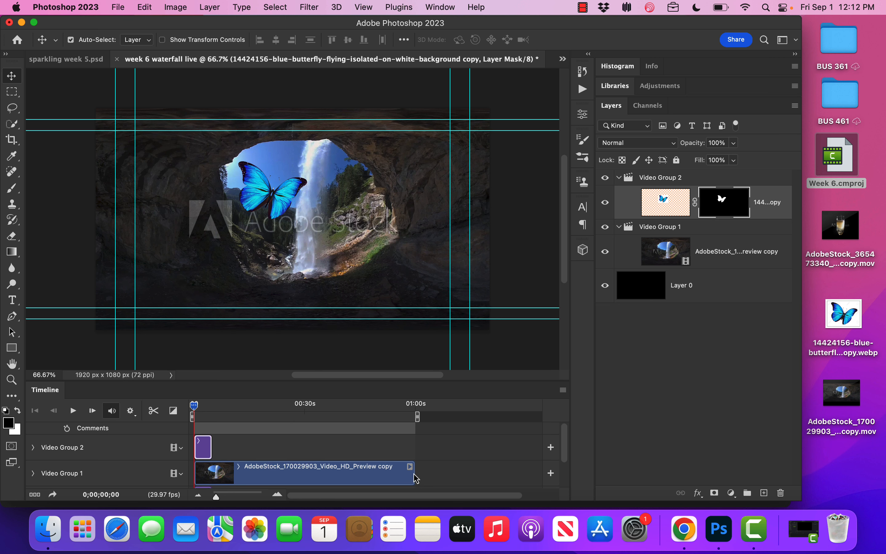
Trim the end of the waterfall clip to about 5 seconds, matching the butterfly clip's length
drag(416, 478, 226, 497)
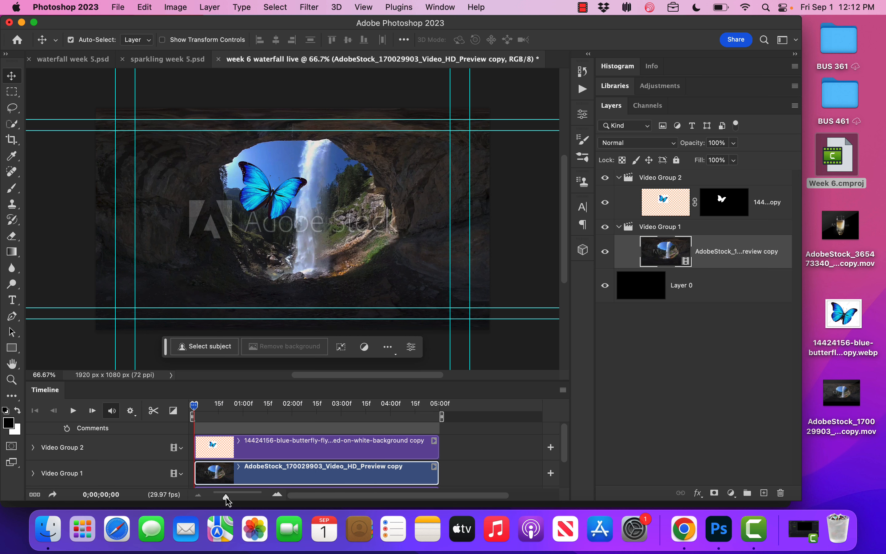
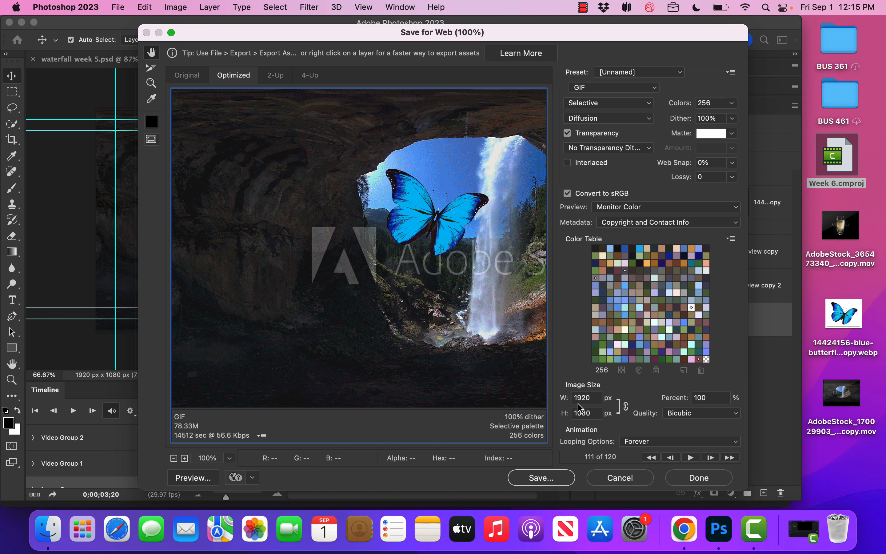
Scale the looping 256-color GIF export to 50% and save it to the desktop as week-6-waterfall-live.gif
click(732, 108)
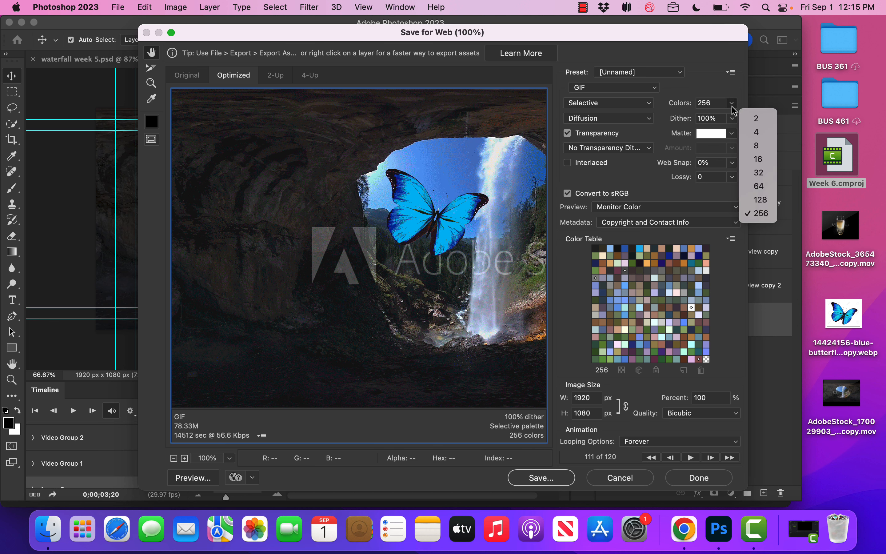
click(707, 83)
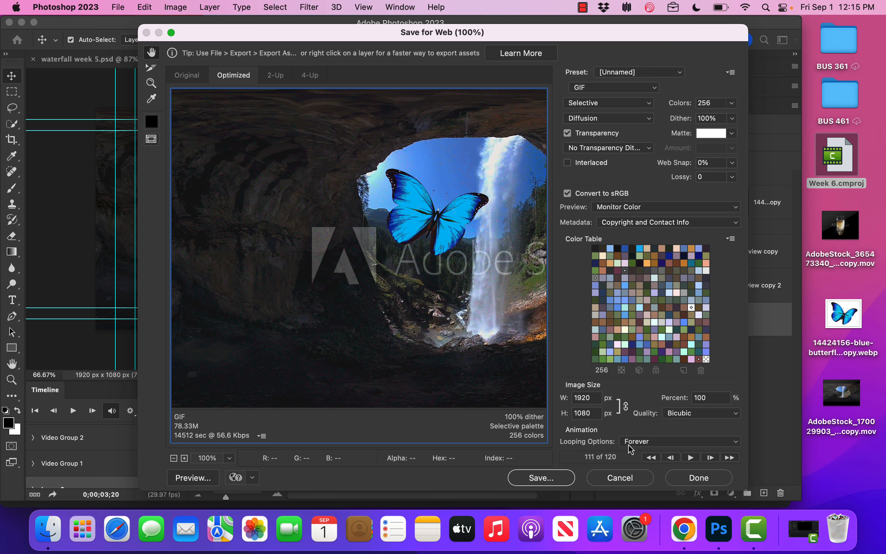
click(713, 396)
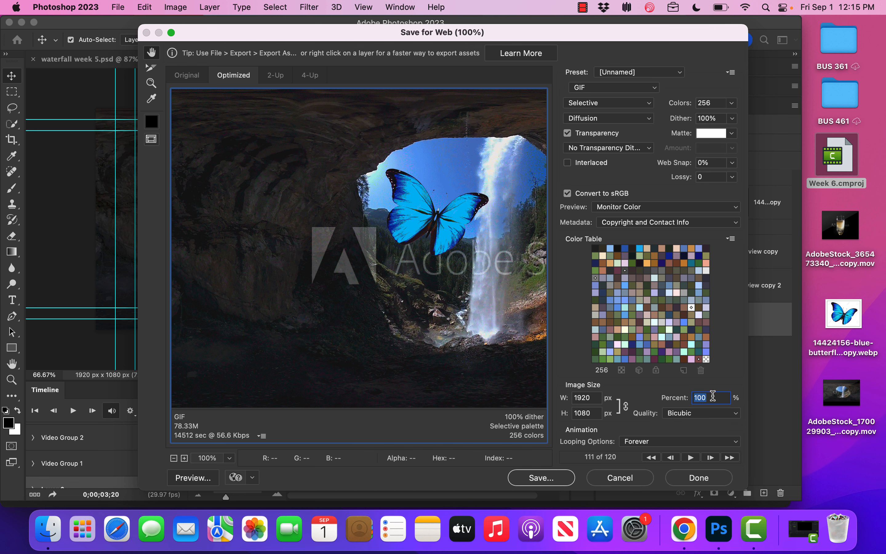
text(50)
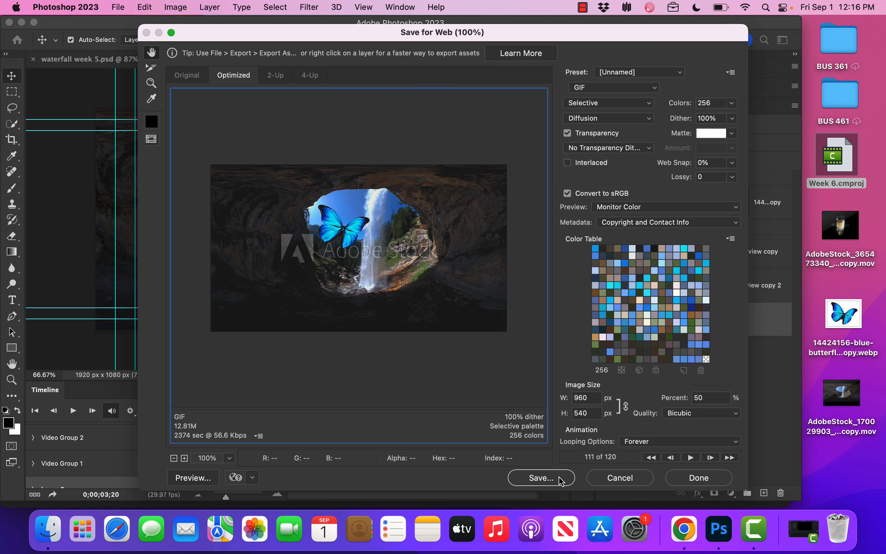
click(542, 478)
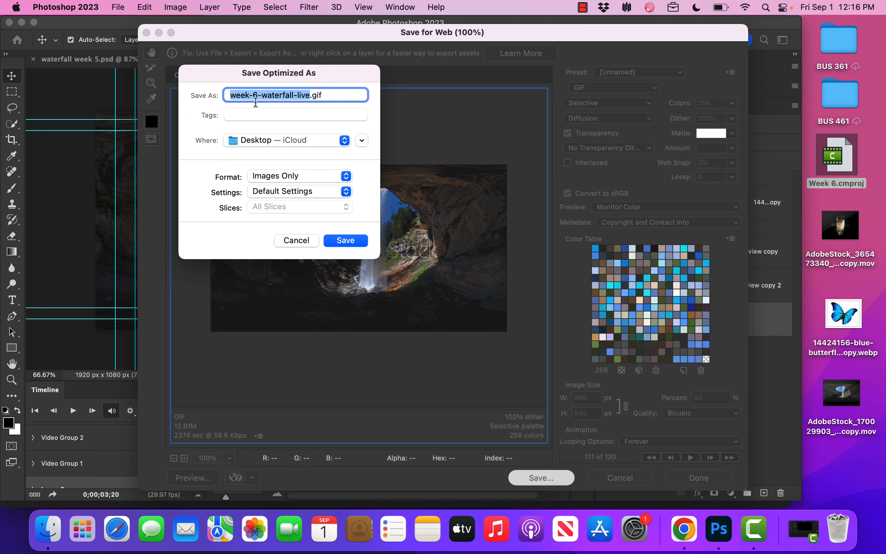
click(345, 241)
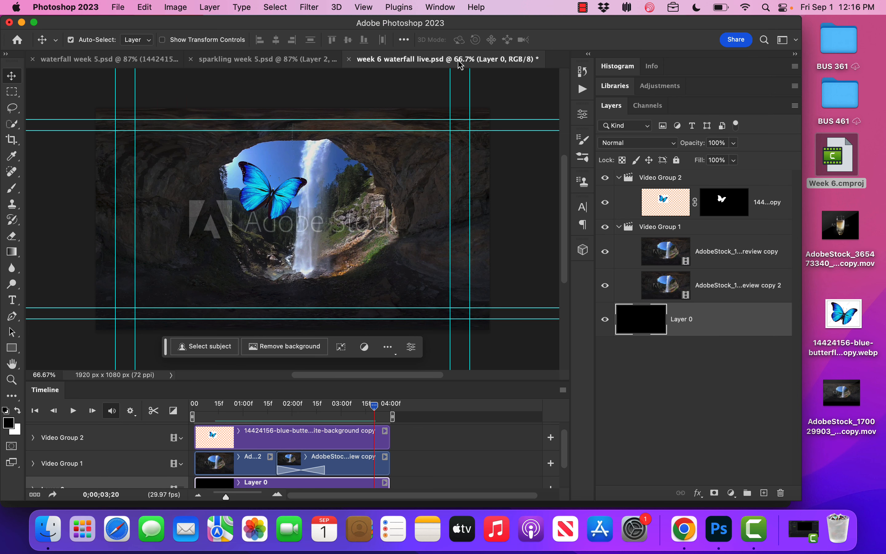
Clear the open windows off the desktop and open week-6-waterfall-live.gif in Chrome to preview the animation
drag(768, 27, 742, 27)
click(777, 26)
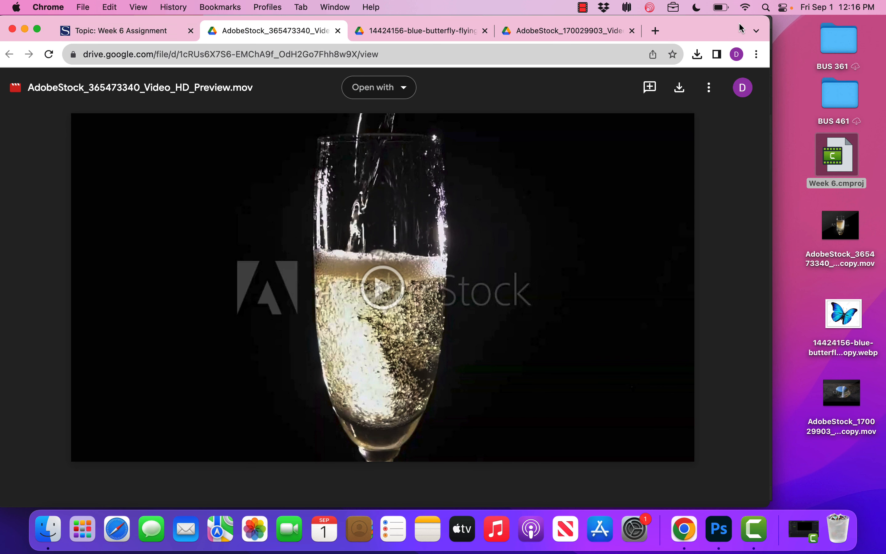
click(25, 29)
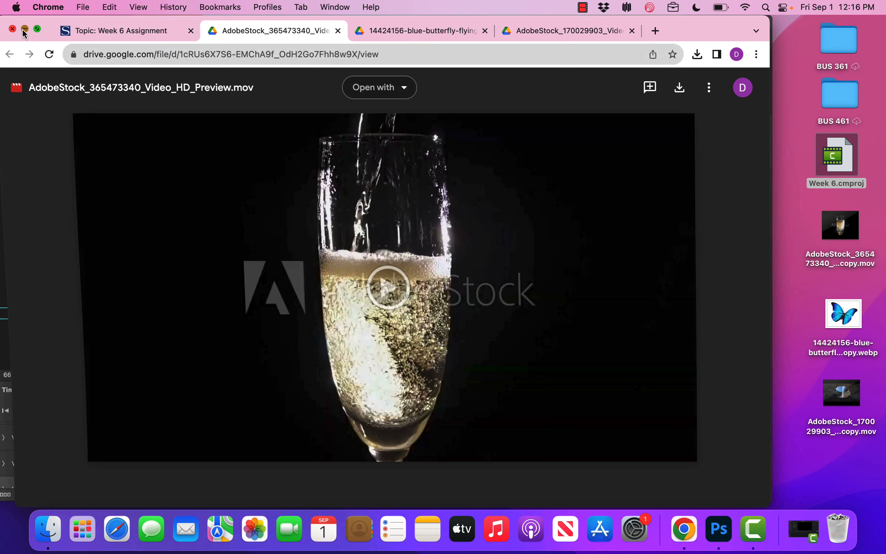
drag(2, 26, 50, 27)
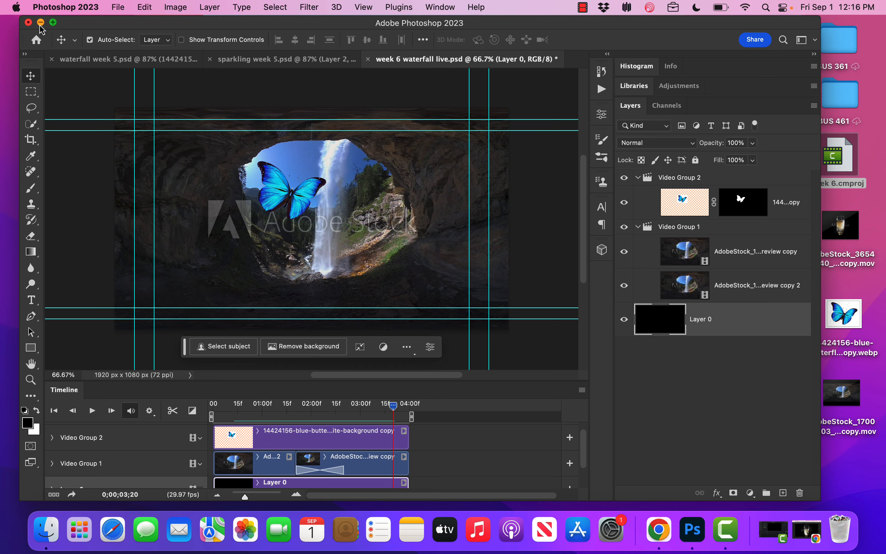
click(41, 23)
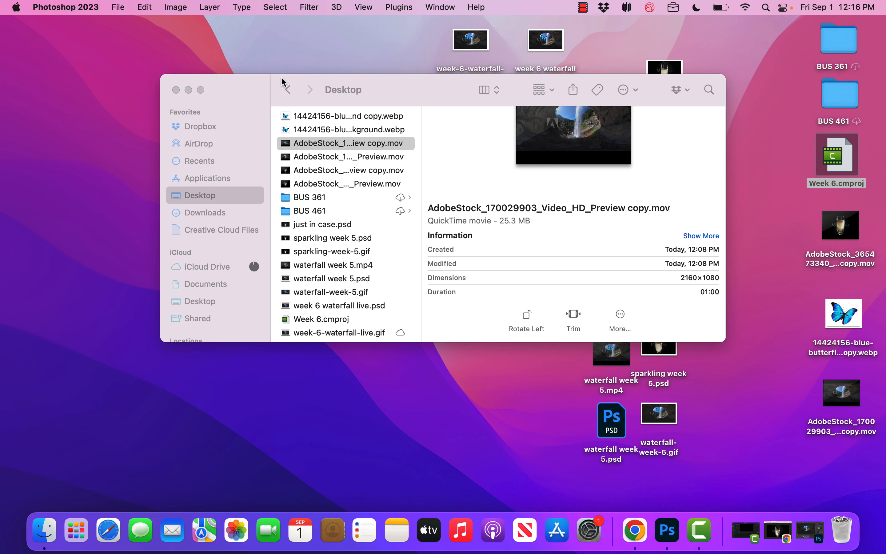
click(176, 91)
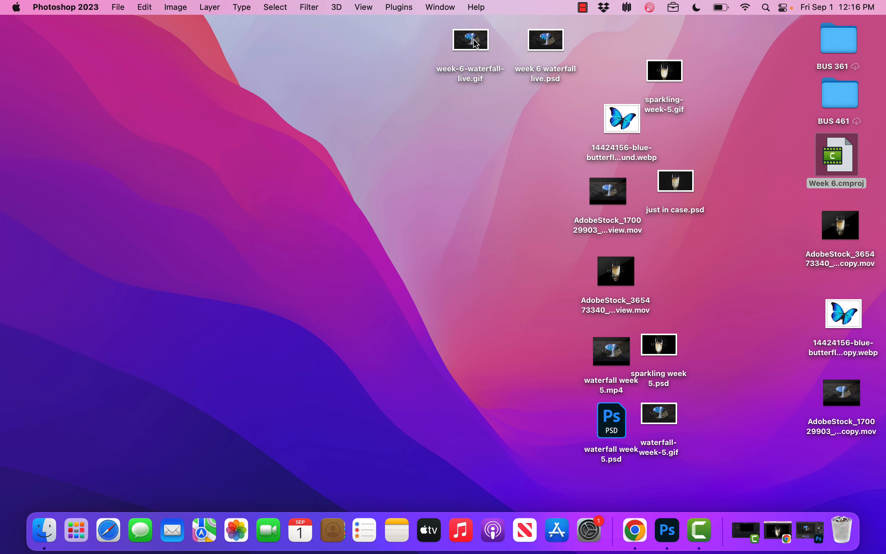
drag(477, 43, 637, 528)
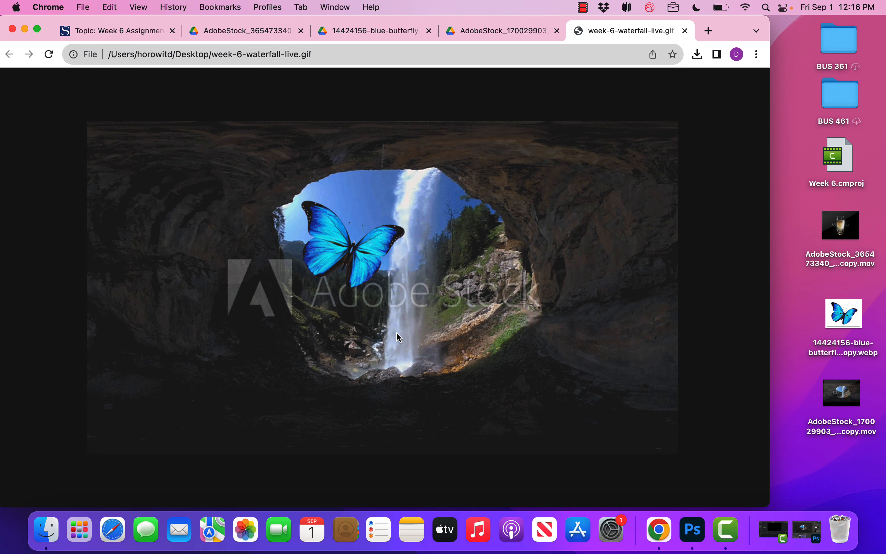
View the Week 6 Assignment page, then switch to Photoshop and scrub the waterfall timeline back to about 2 seconds
click(148, 34)
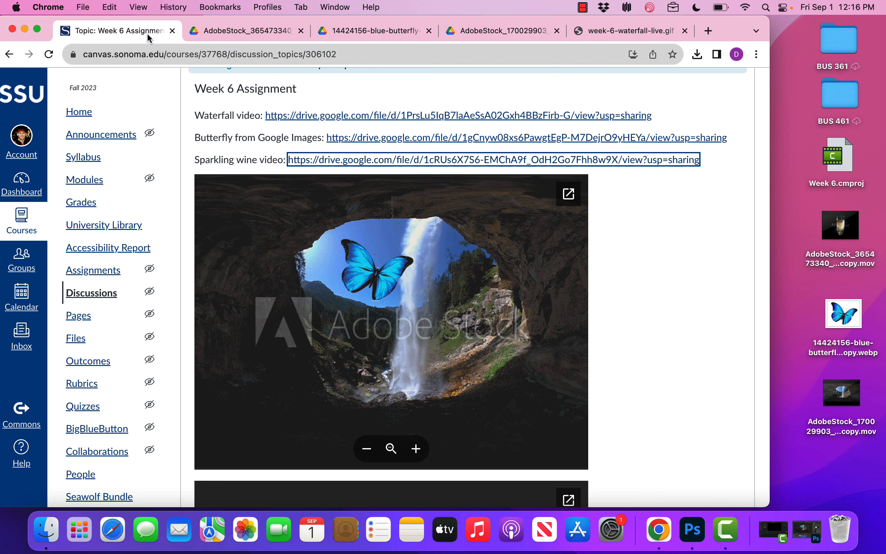
click(692, 529)
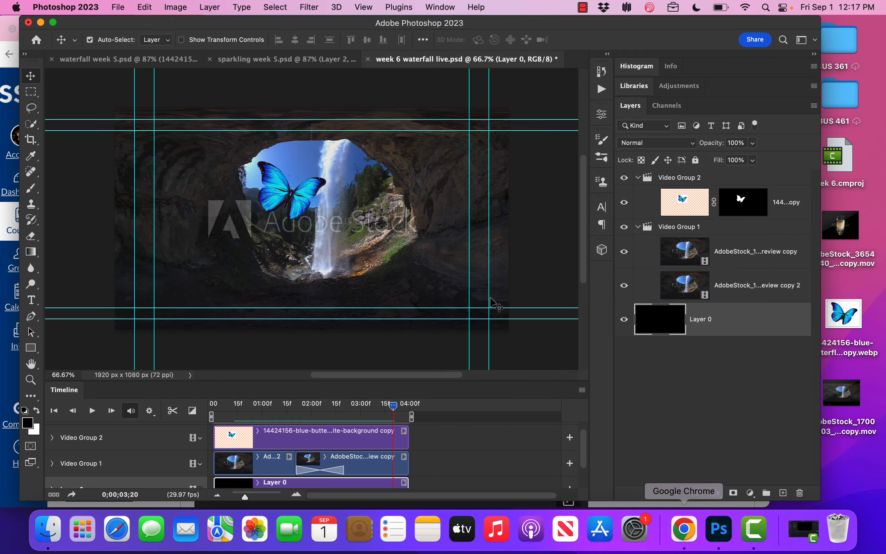
drag(397, 415, 317, 419)
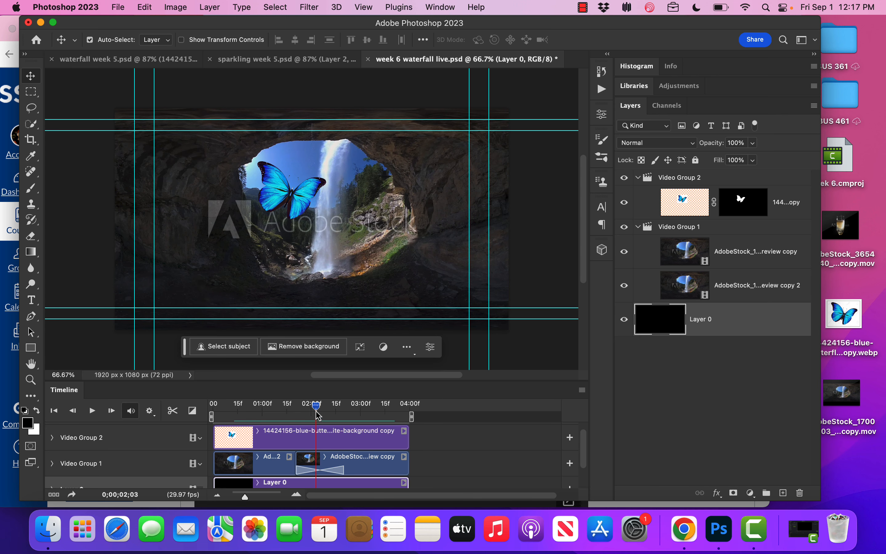
click(41, 23)
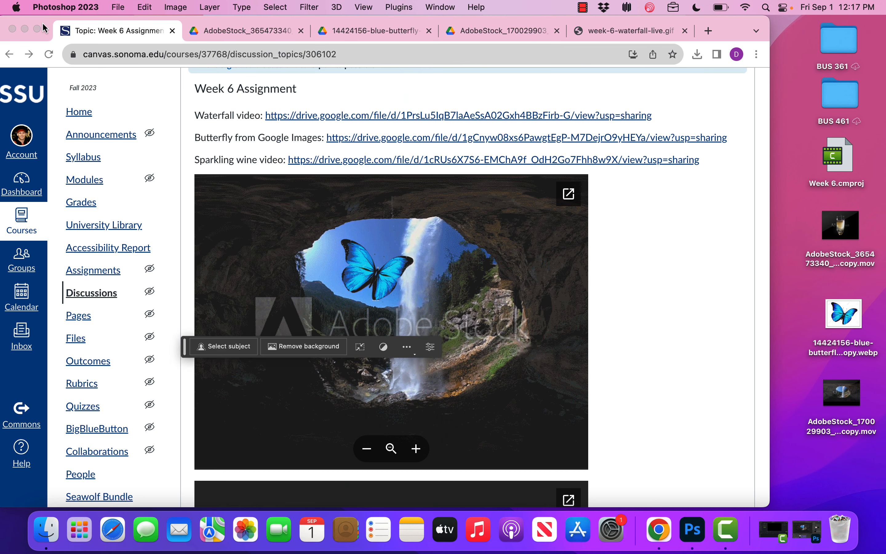
Reload the Week 6 Assignment discussion in Chrome and start a reply to it
scroll(640, 397, down, 20)
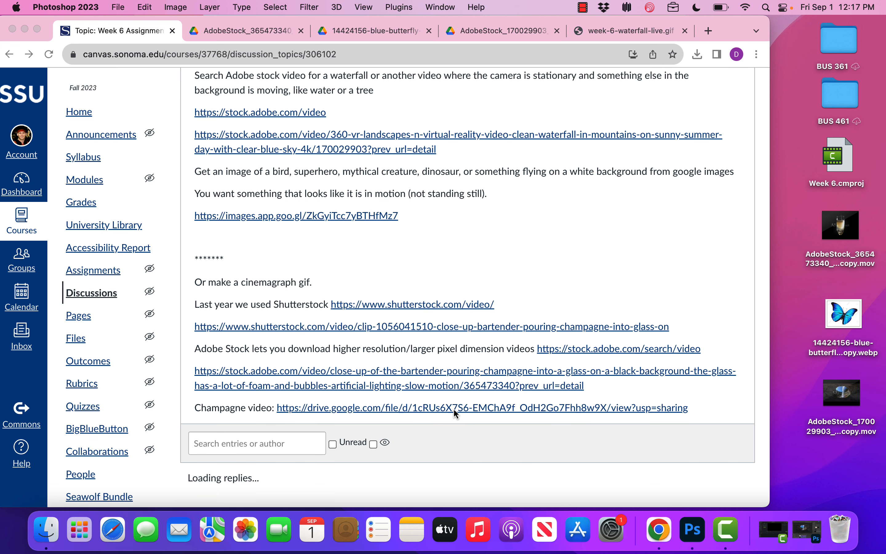
click(48, 58)
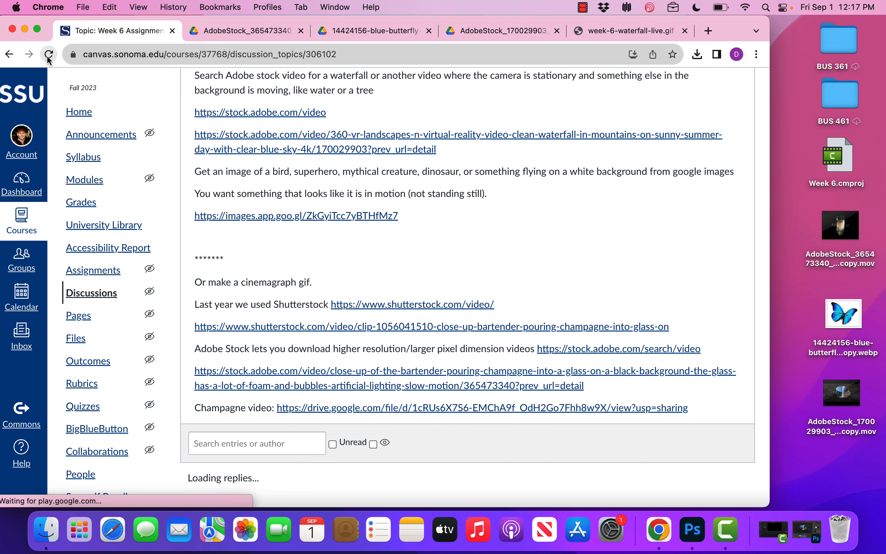
click(48, 57)
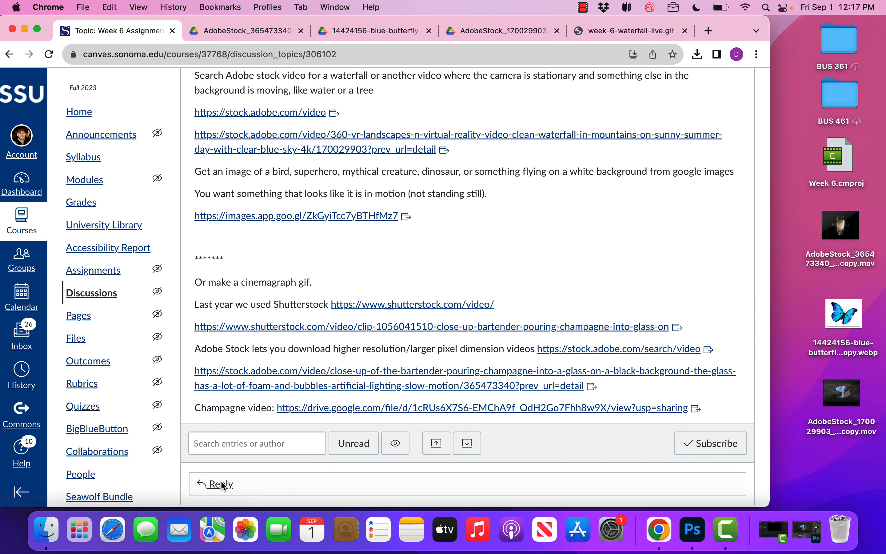
click(220, 483)
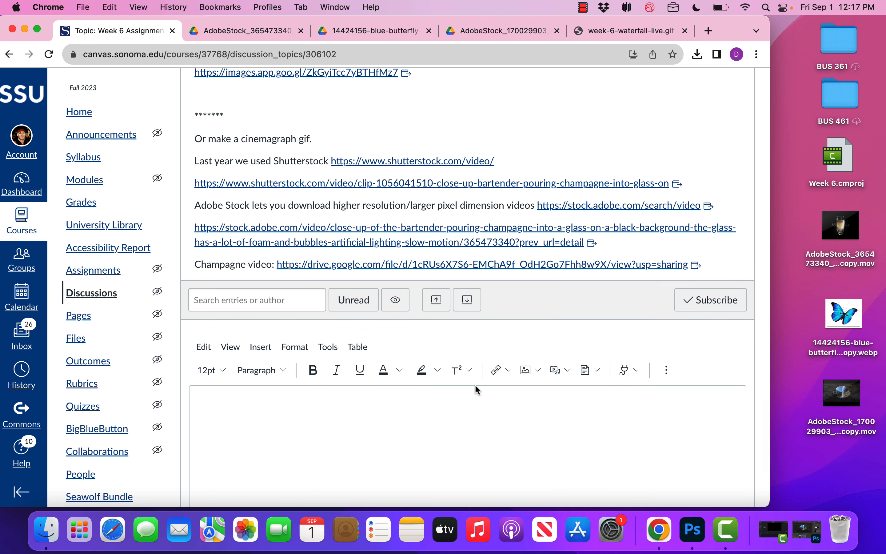
Upload week-6-waterfall-live.gif from the desktop as an image in the discussion reply
click(525, 371)
click(542, 395)
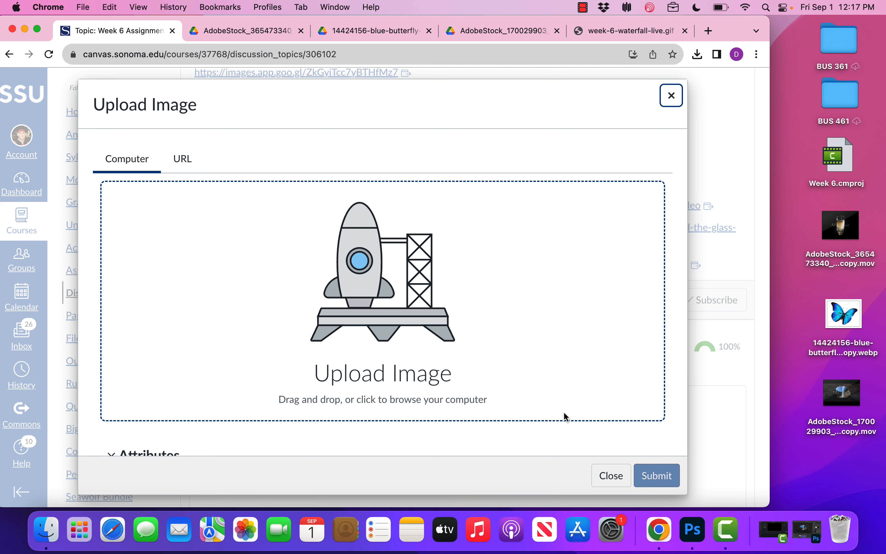
click(534, 383)
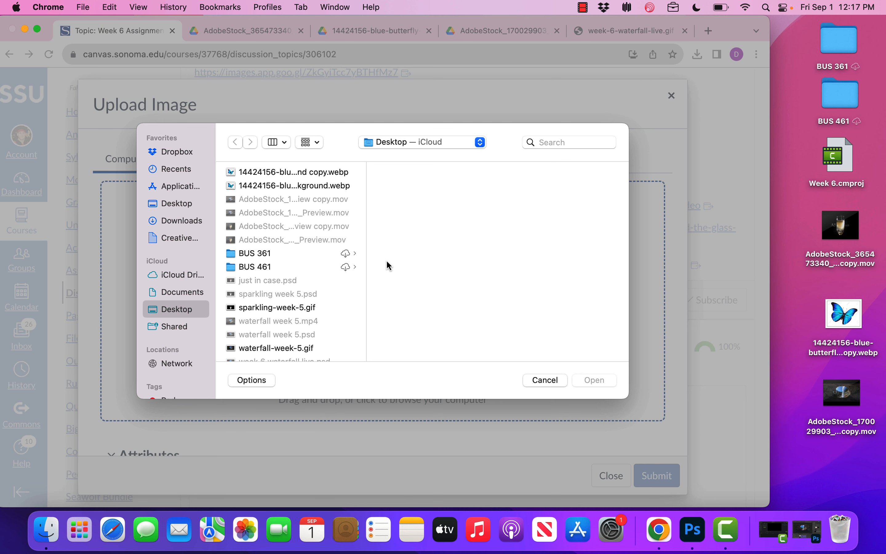
scroll(300, 311, down, 2)
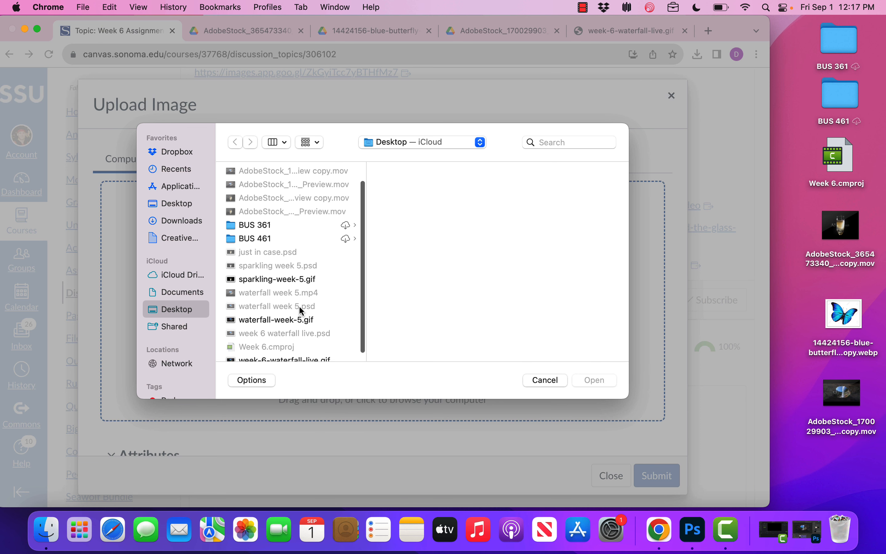
scroll(301, 311, down, 1)
click(296, 348)
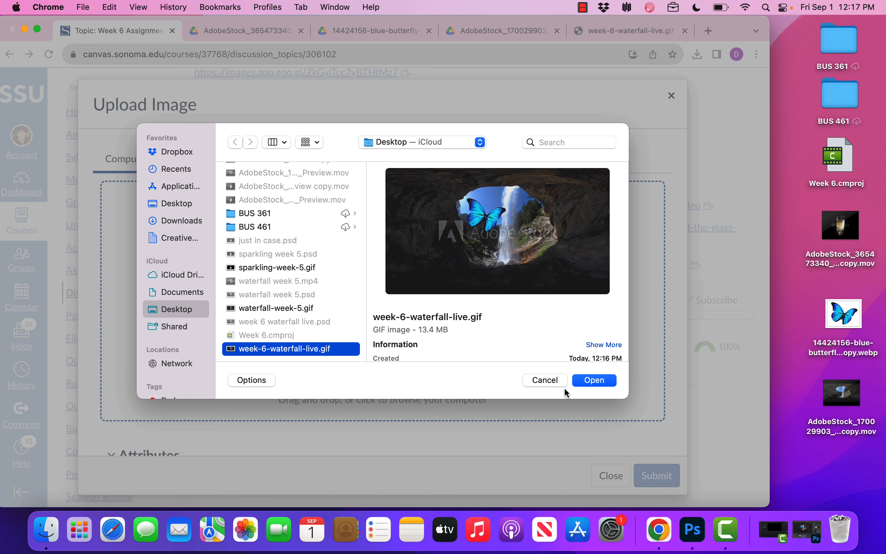
click(587, 385)
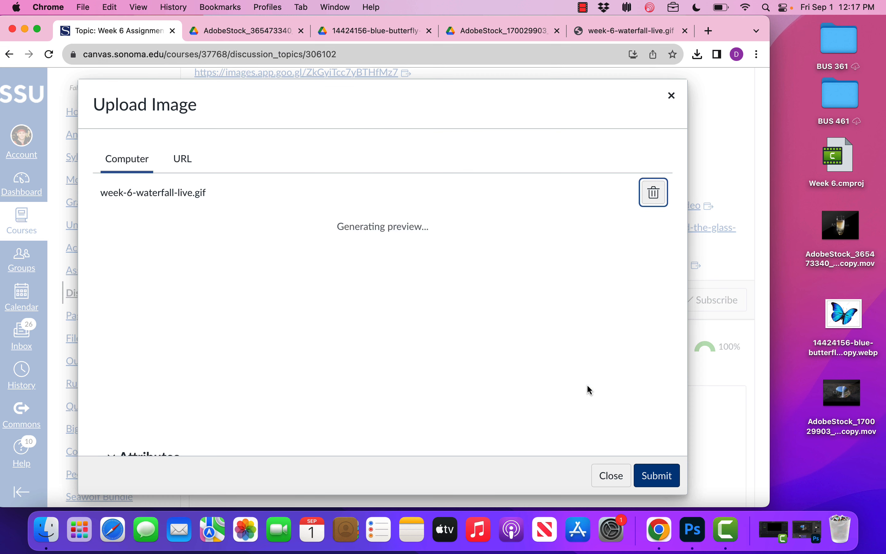
click(659, 474)
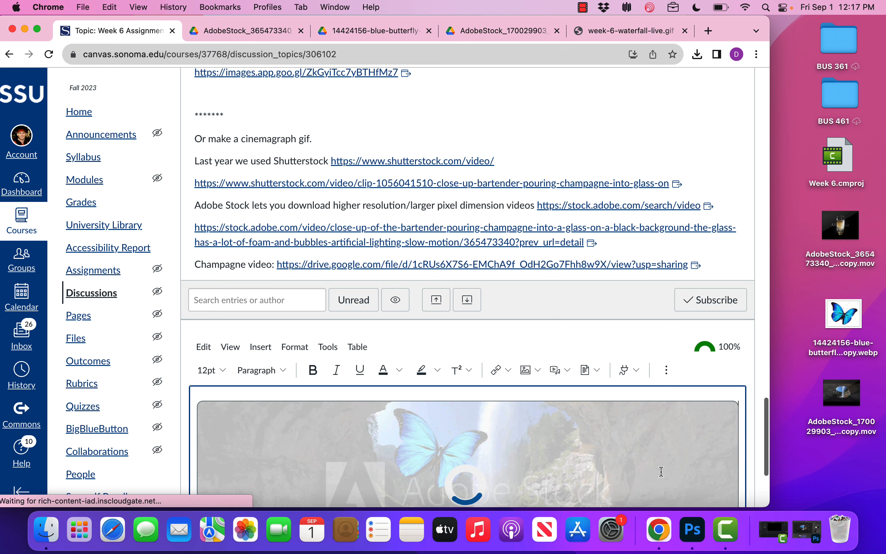
scroll(749, 433, down, 3)
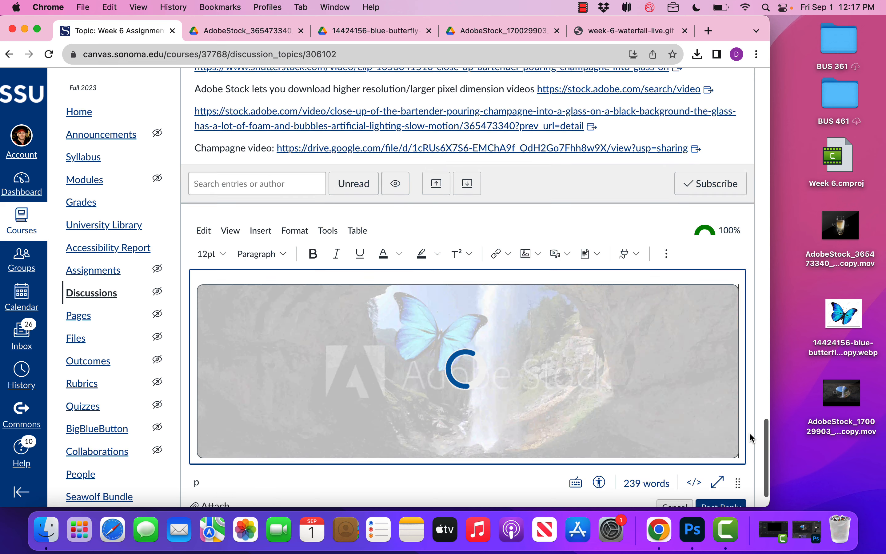
scroll(750, 433, down, 2)
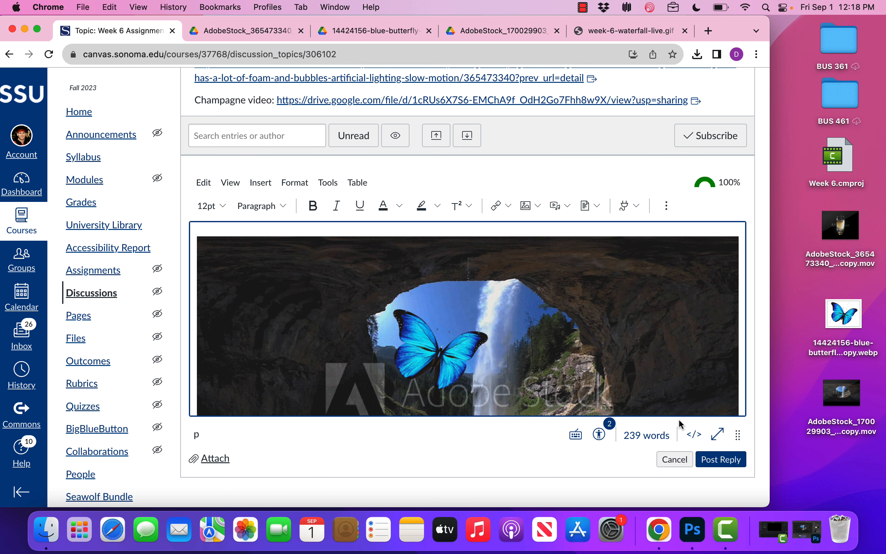
click(736, 462)
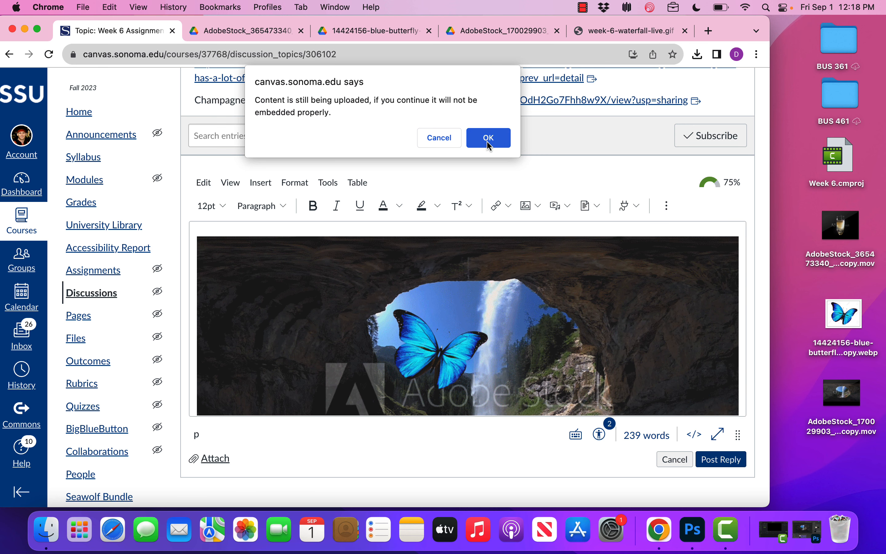
click(442, 143)
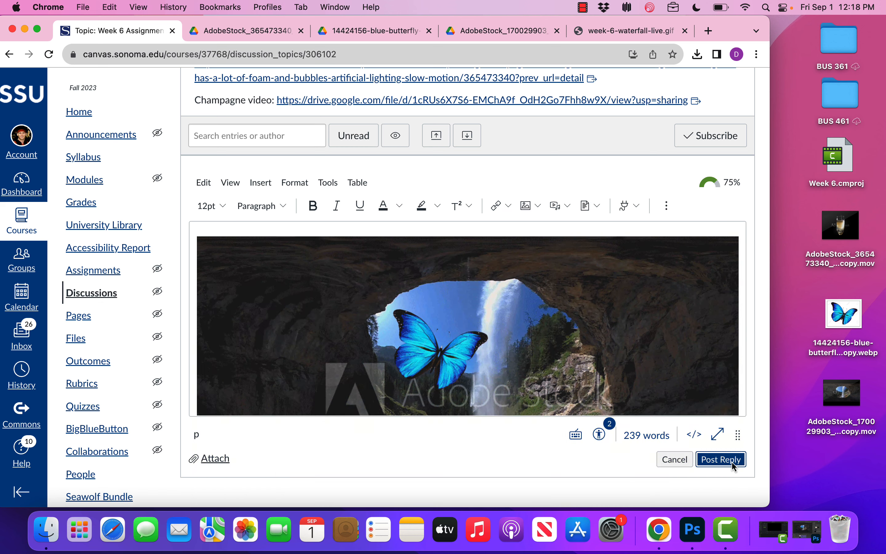
click(734, 465)
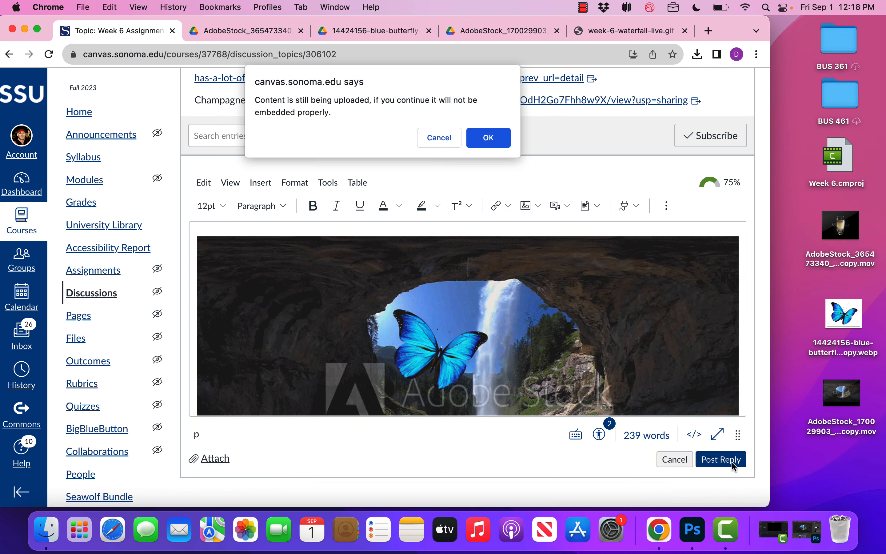
click(443, 141)
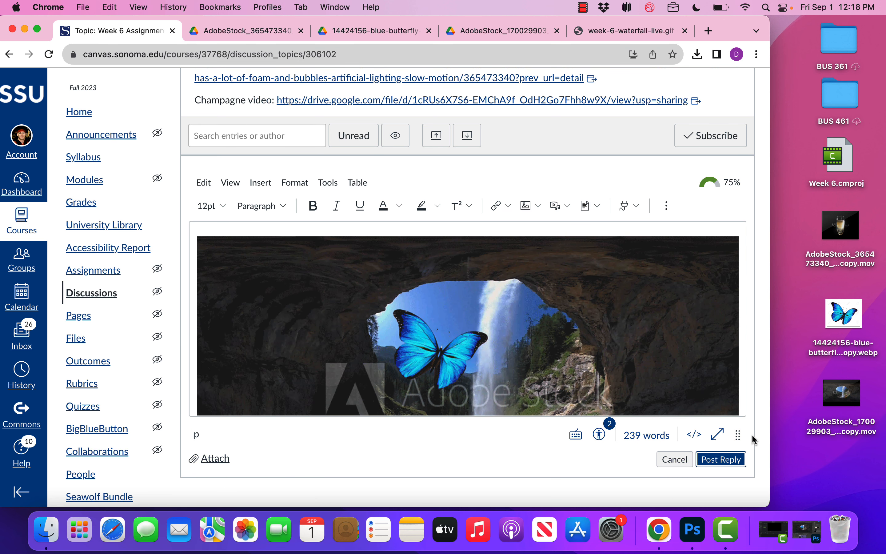
Check the end of the reply until the waterfall GIF is fully embedded, and post the reply
scroll(682, 371, down, 2)
scroll(679, 370, down, 2)
scroll(679, 370, down, 3)
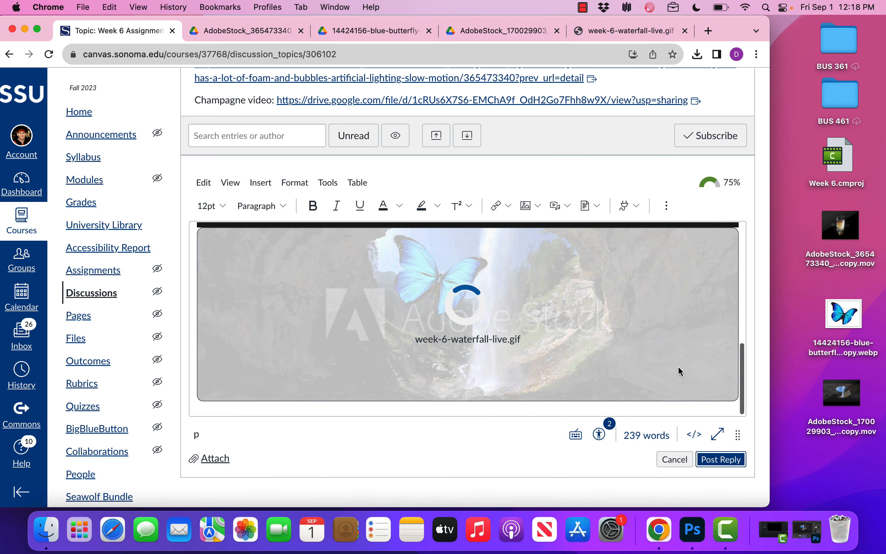
click(536, 338)
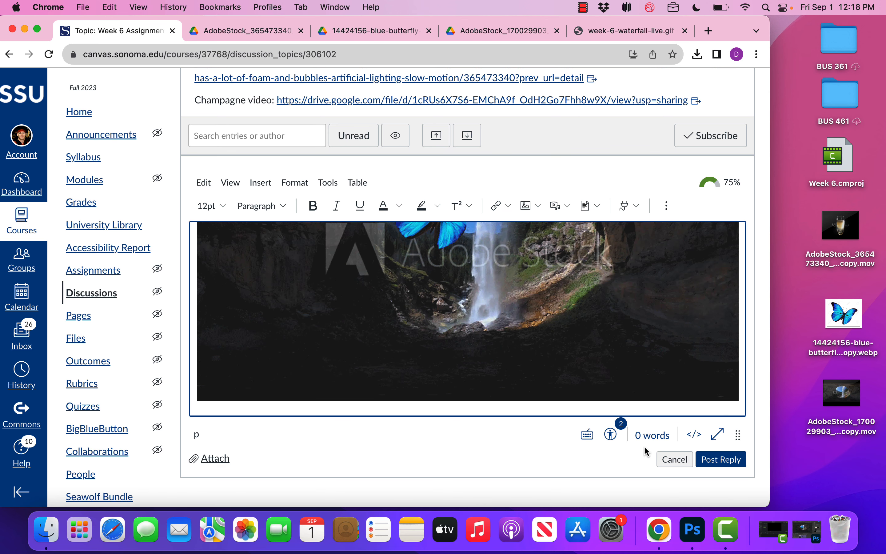
click(721, 460)
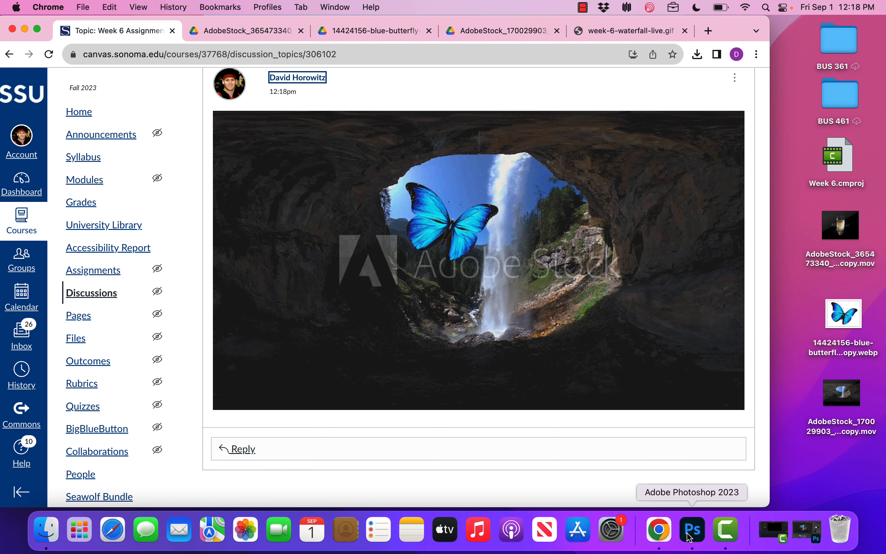
Open the copied sparkling wine .mov from the desktop in Photoshop and copy its entire first frame
drag(827, 260, 695, 507)
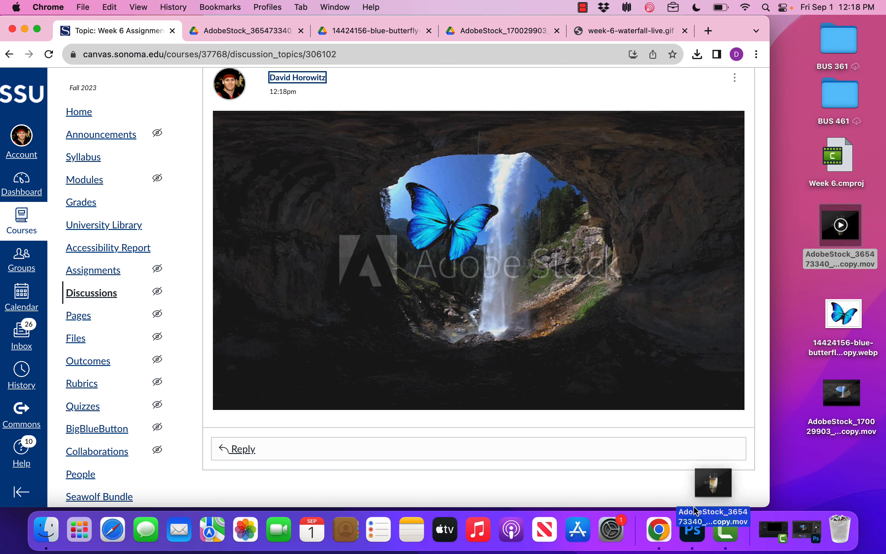
click(684, 536)
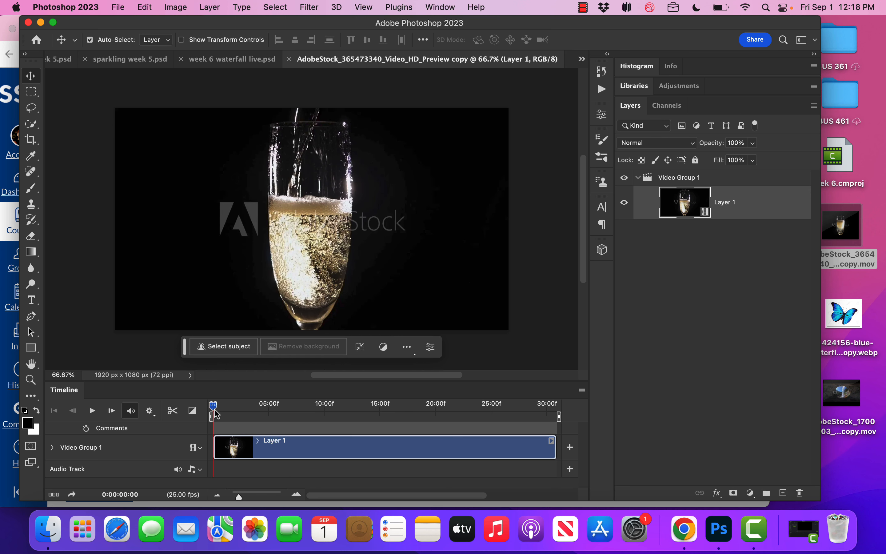
mouse_move(216, 413)
mouse_down()
mouse_move(248, 411)
mouse_move(214, 412)
mouse_up()
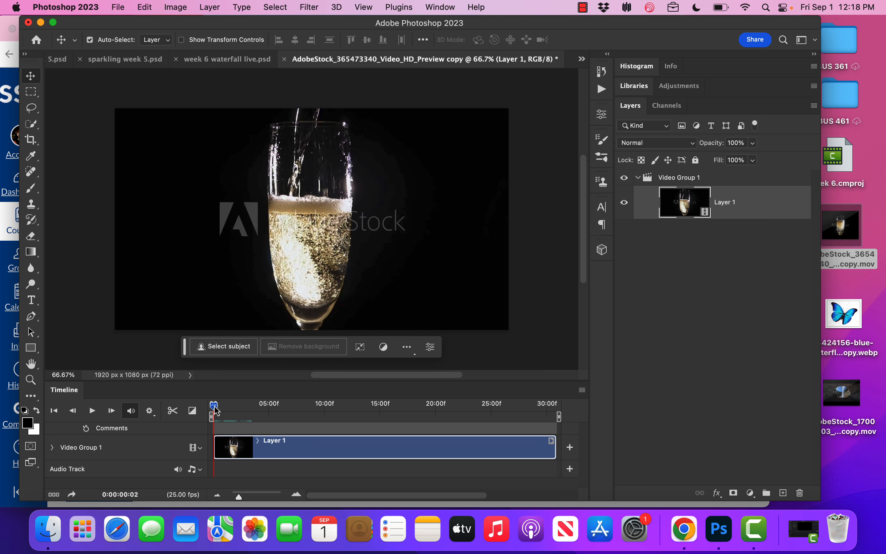
drag(217, 411, 214, 411)
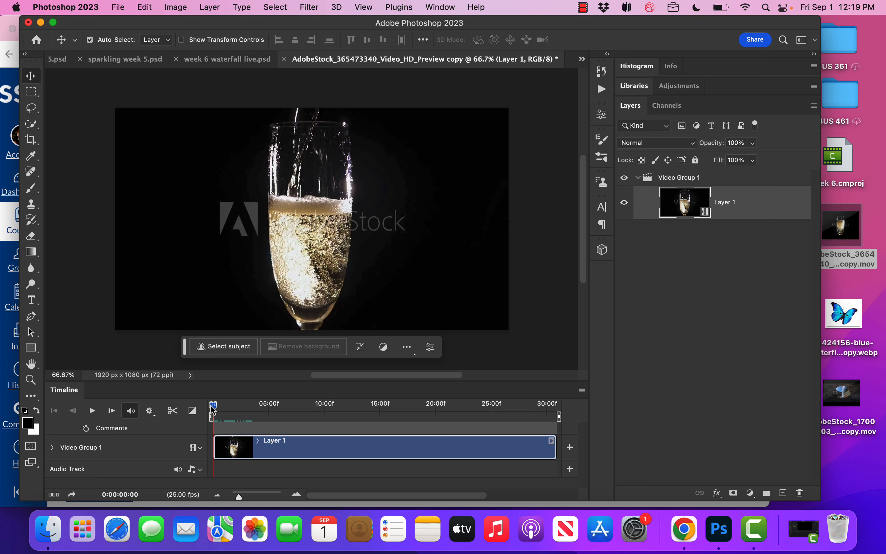
key(super+a)
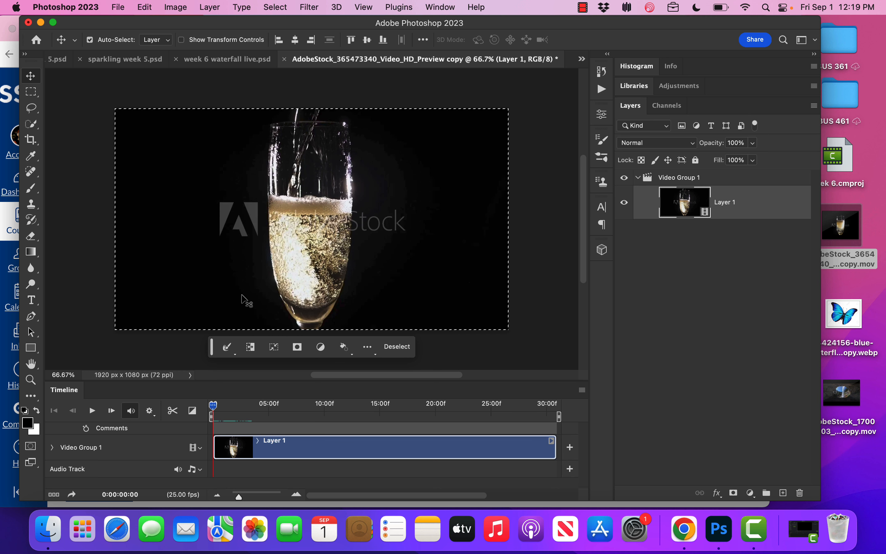
key(super+c)
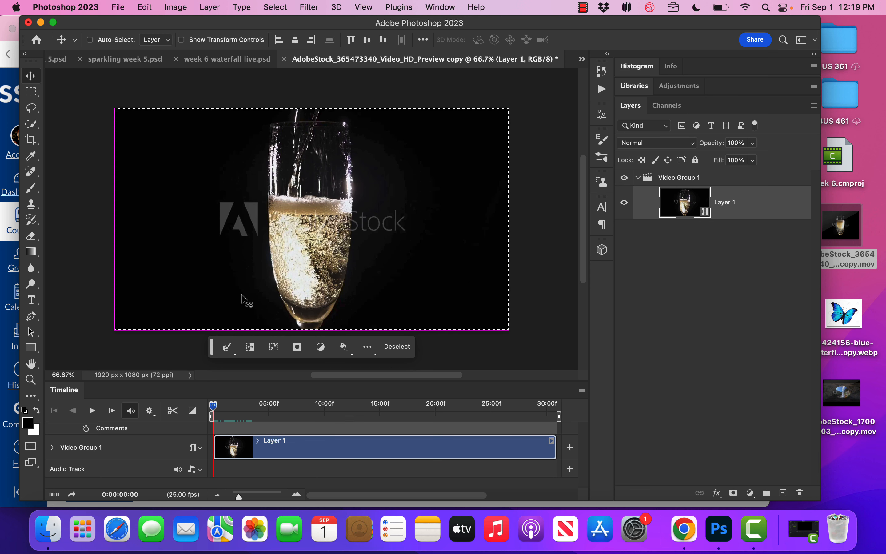
Paste the copied frame as a new layer over the video and add a new video group to the timeline
key(super+v)
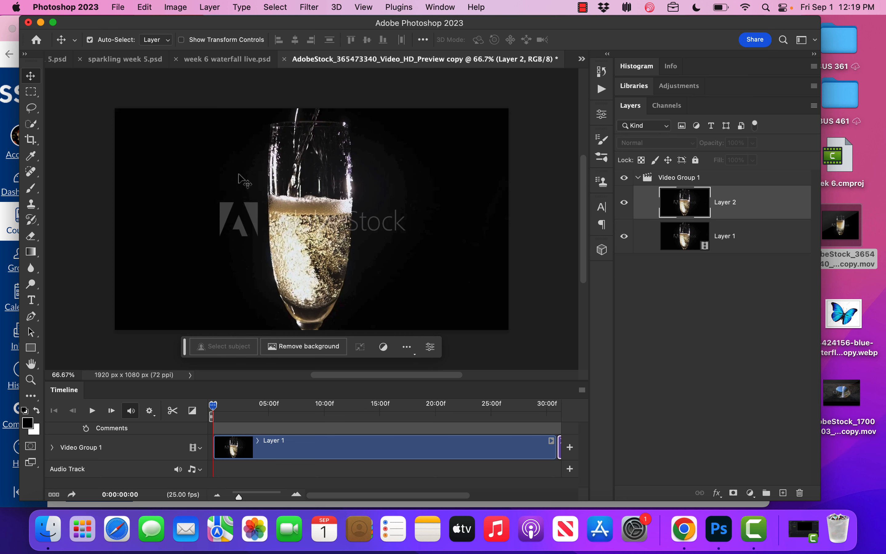
click(145, 7)
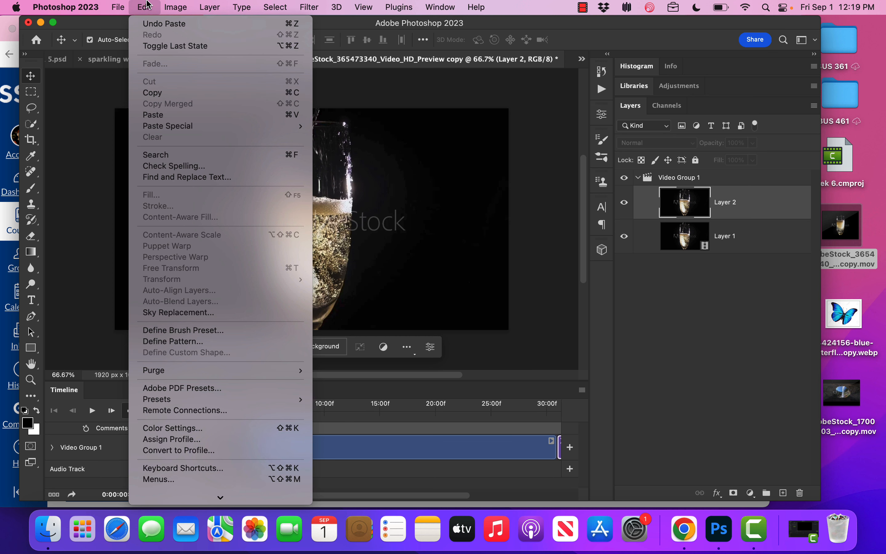
click(148, 6)
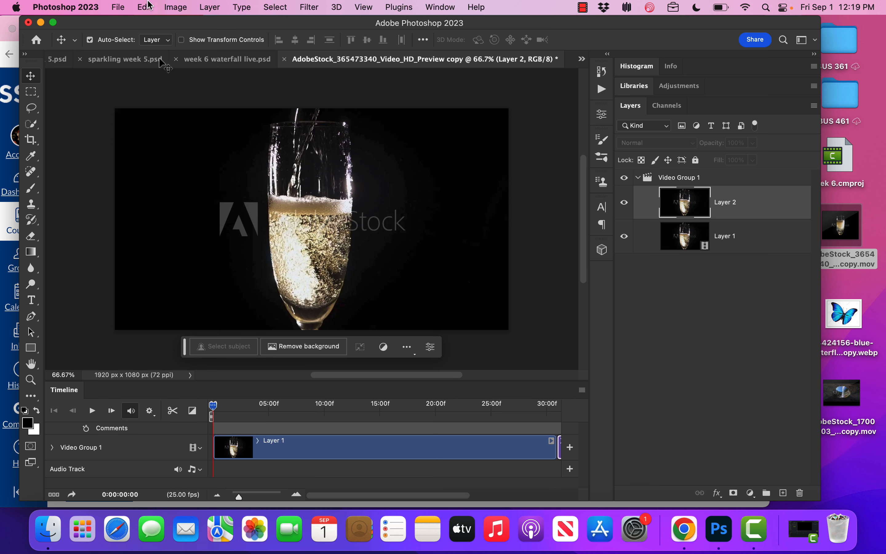
click(200, 448)
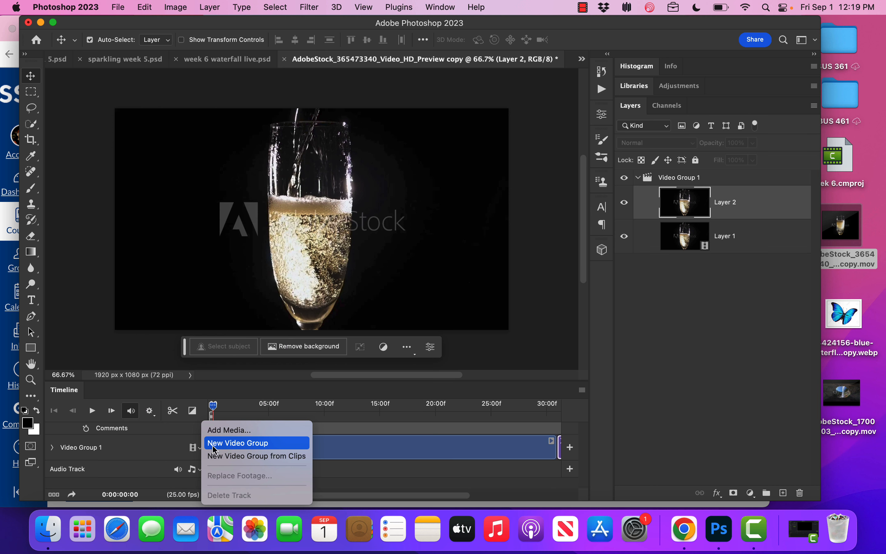
click(214, 443)
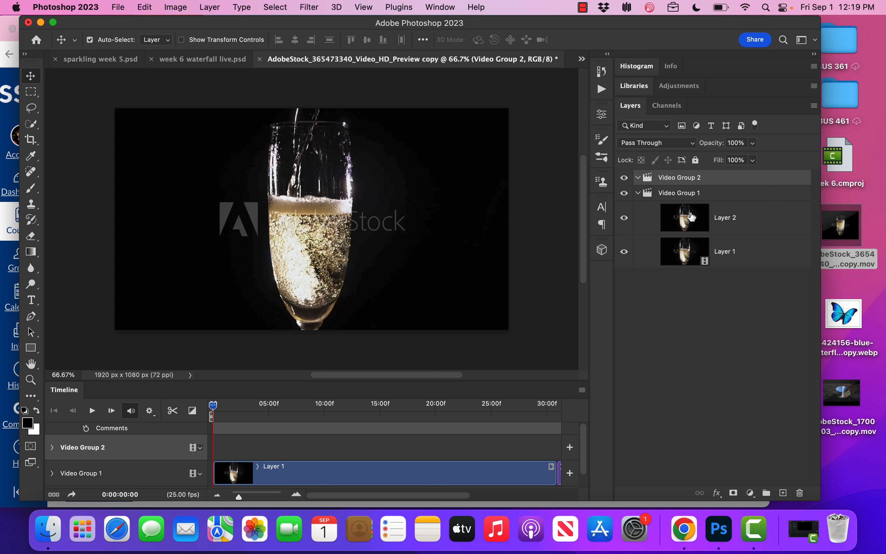
Move the pasted still frame into Video Group 2 and place its clip at the start of the timeline
drag(692, 217, 692, 190)
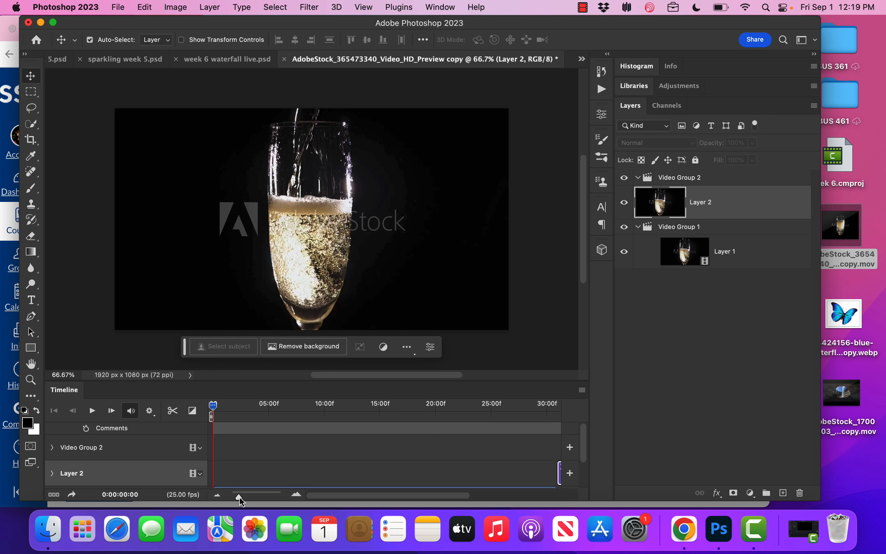
drag(240, 497, 237, 497)
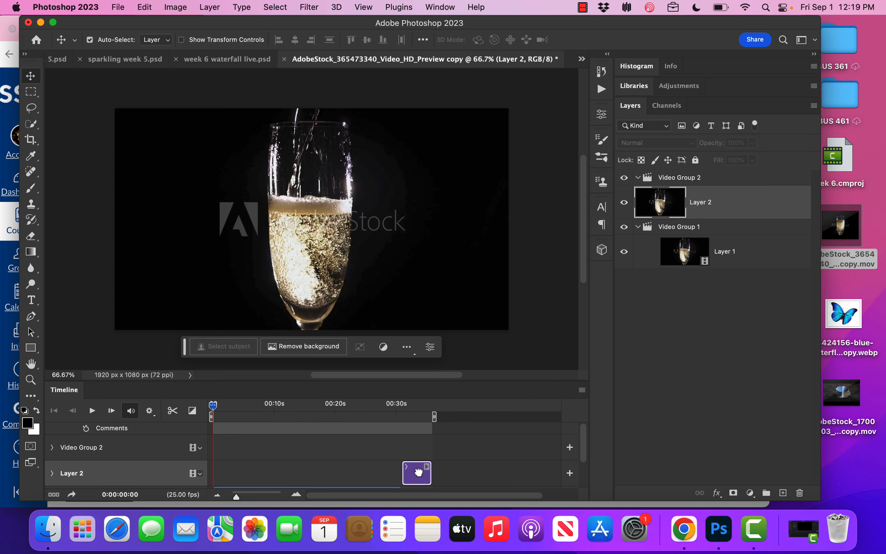
drag(419, 472, 230, 453)
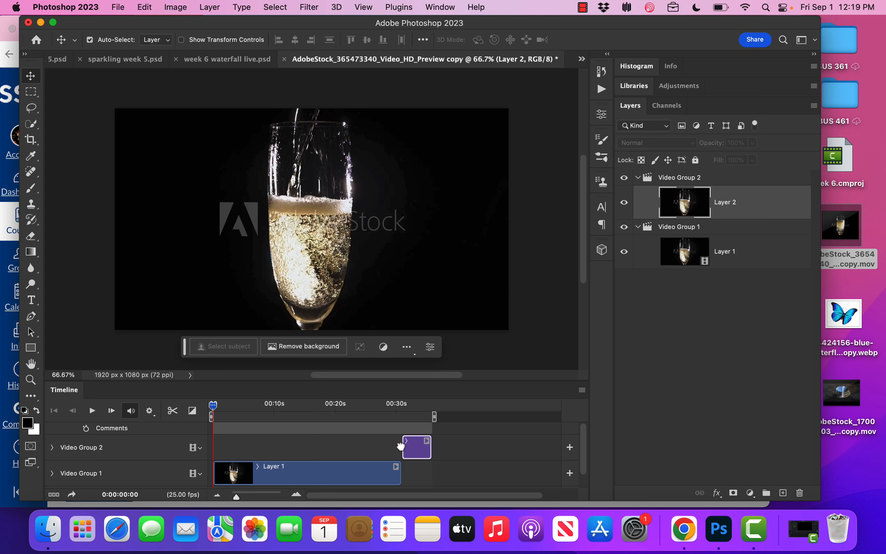
drag(401, 446, 232, 449)
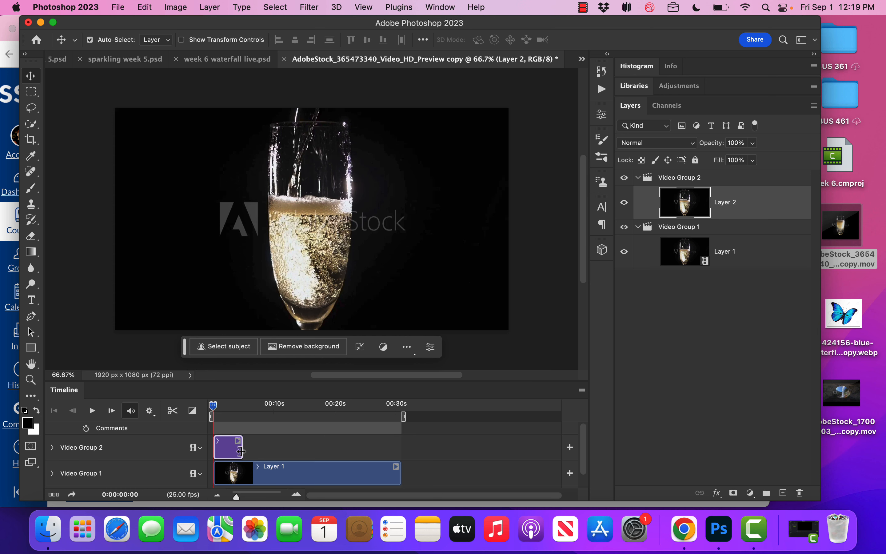
Add another video group above Video Group 2 and delete the duplicate still frame, Layer 3, from it
click(200, 449)
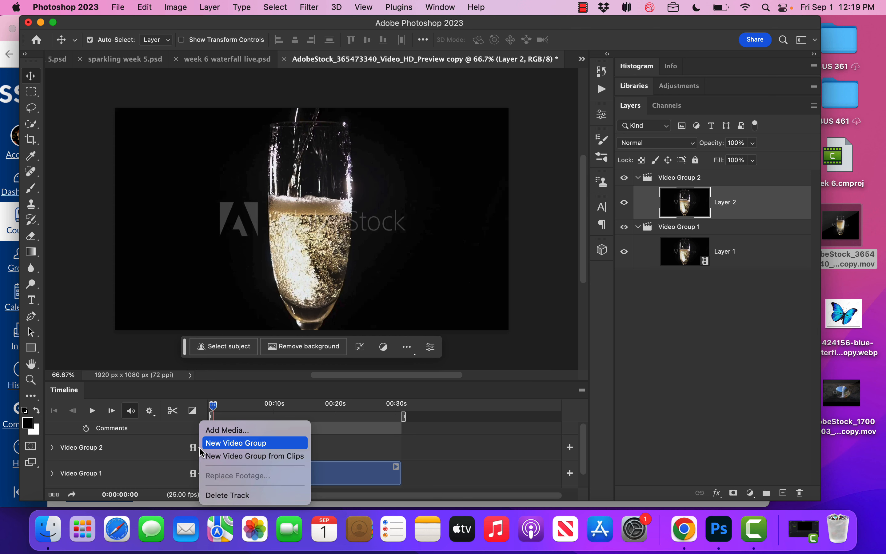
click(206, 444)
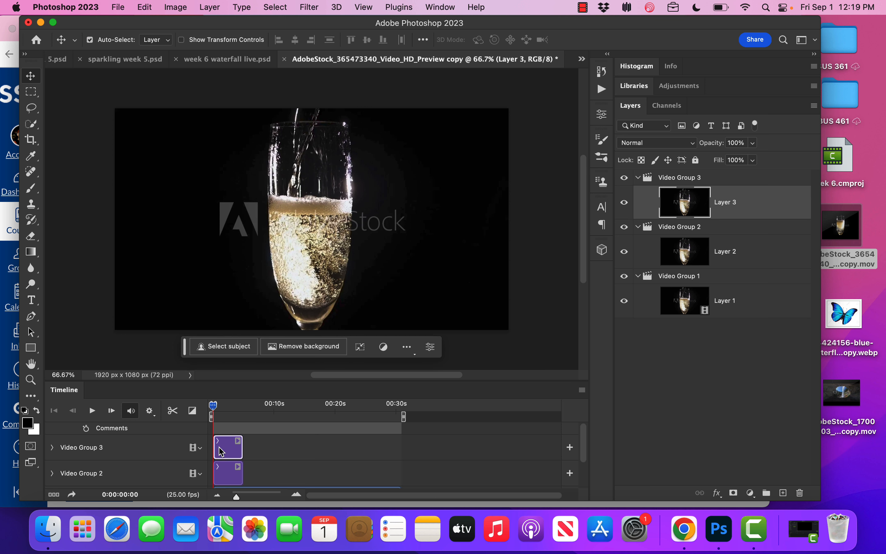
key(Delete)
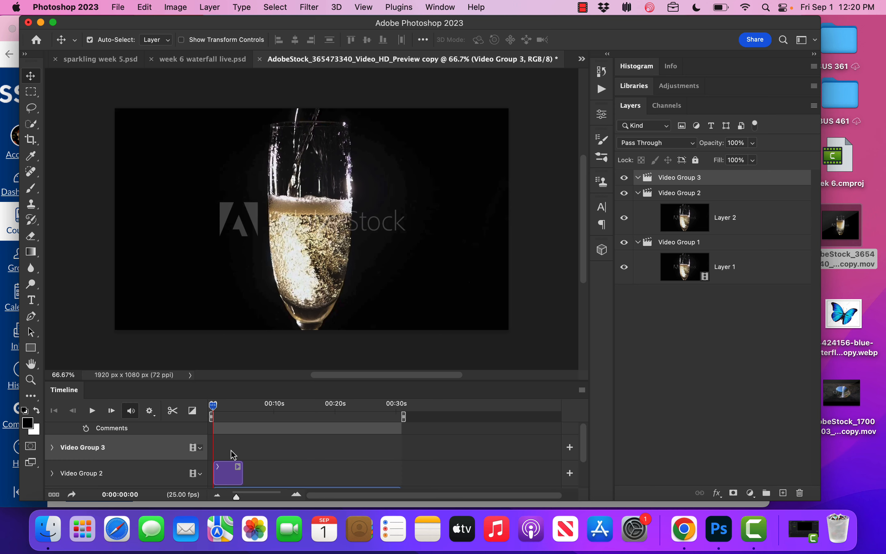
scroll(234, 455, down, 3)
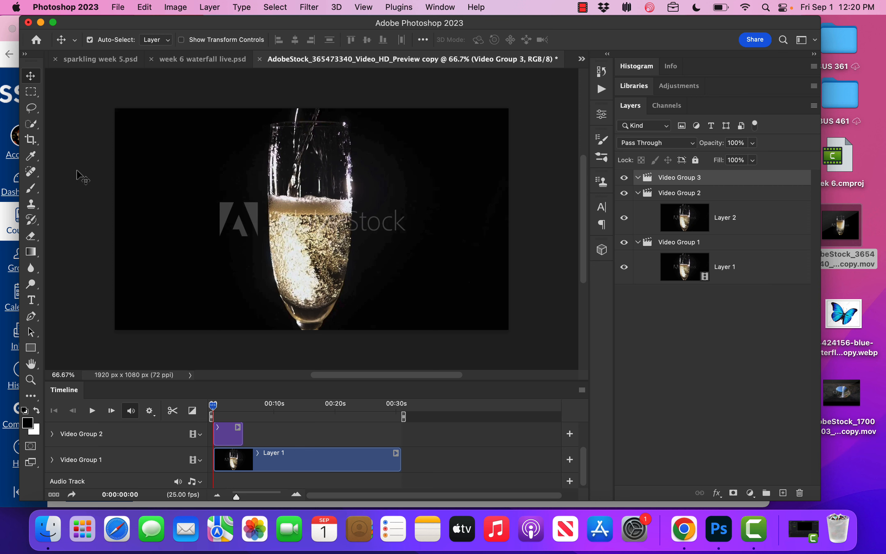
Switch to the Quick Selection tool and enlarge its brush to 125
click(34, 127)
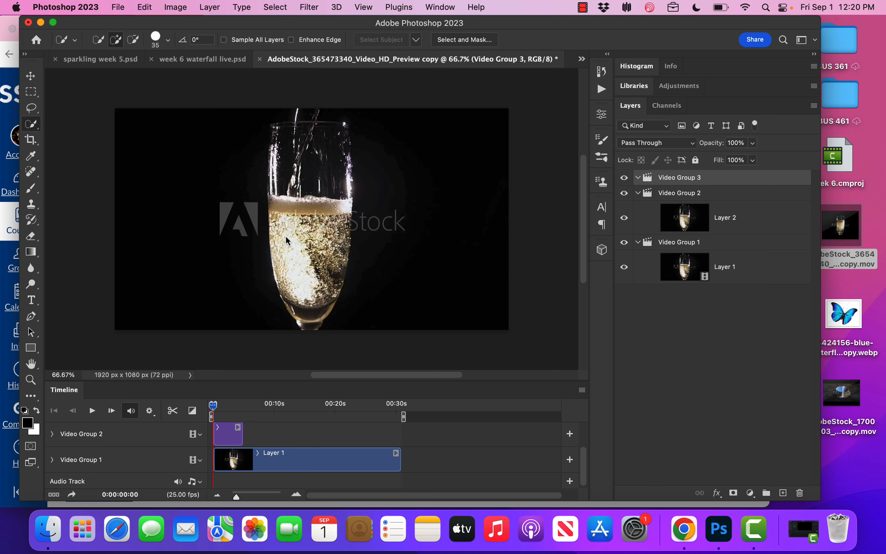
key(bracketright)
key(bracketright)
key(bracketright)
key(bracketright)
click(306, 258)
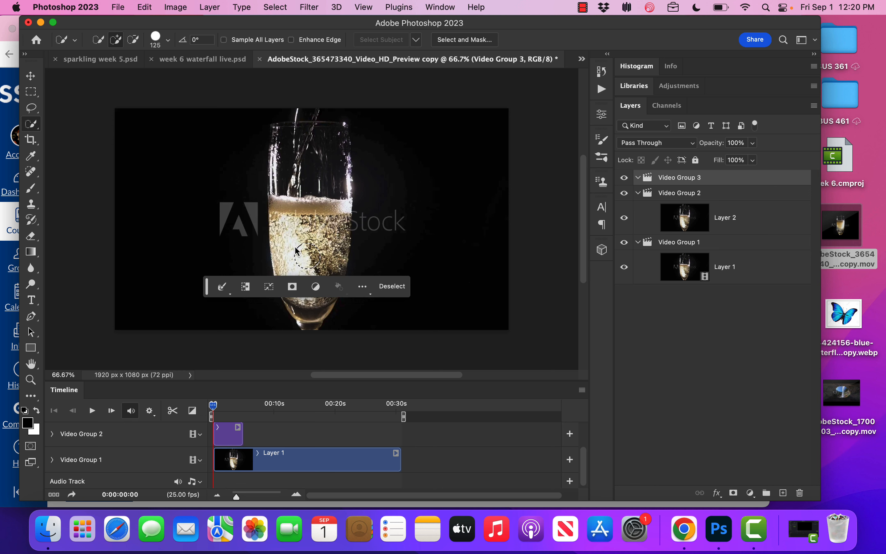
key(XF86AudioLowerVolume)
key(super+d)
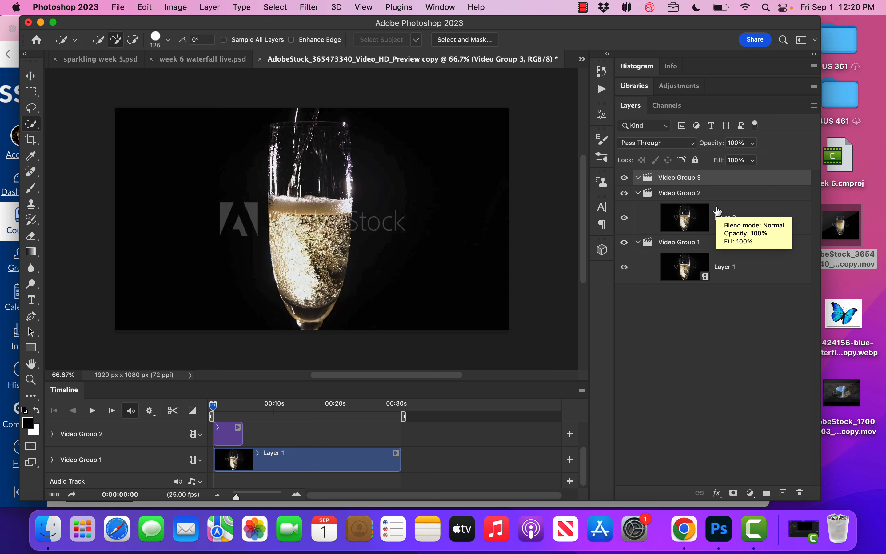
Select the bubbling wine below the foam, down to the base of the glass, on the still-frame Layer 2 with Quick Selection
click(700, 225)
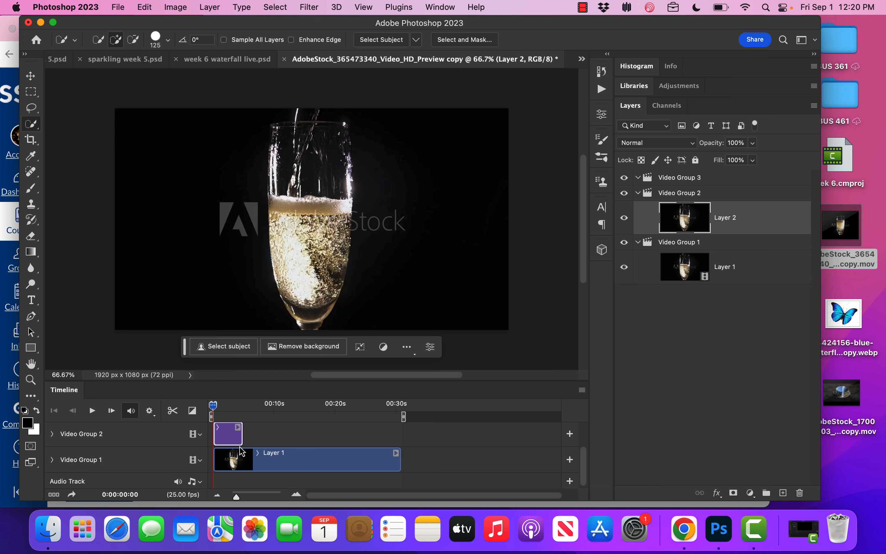
click(307, 266)
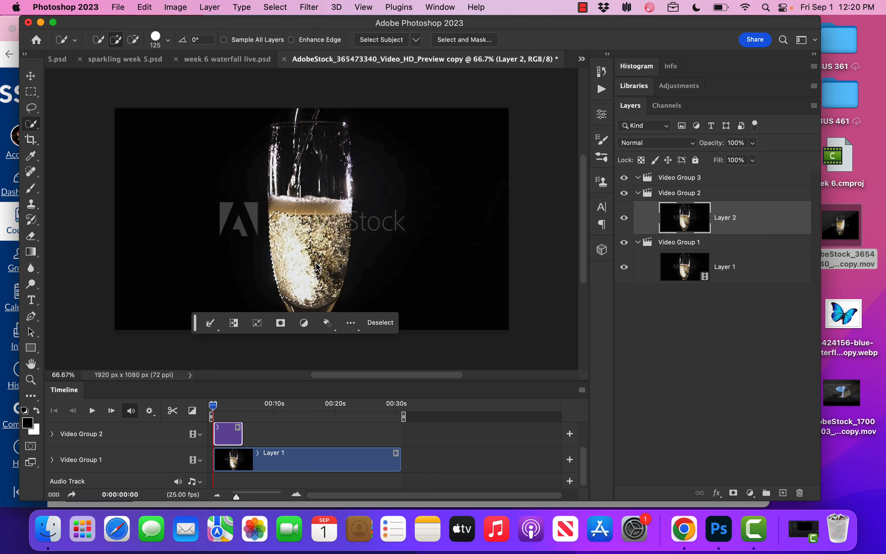
click(317, 256)
click(317, 242)
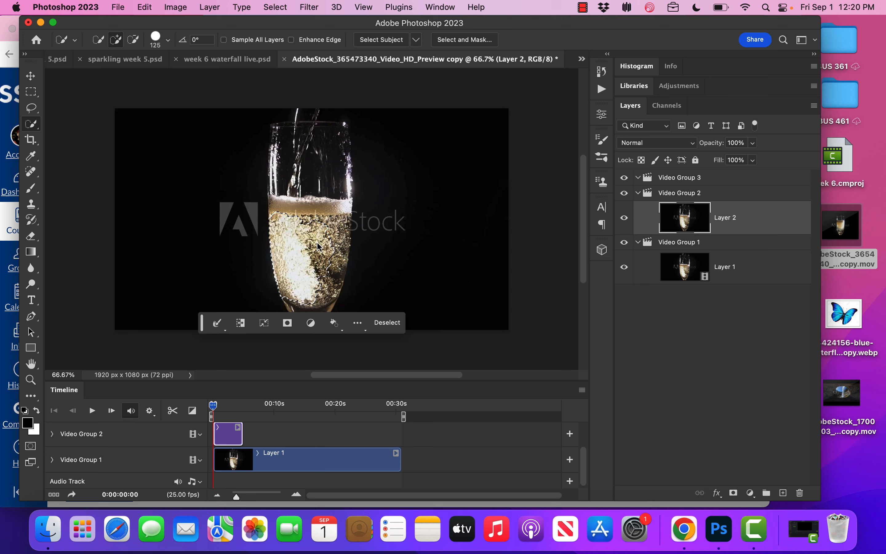
click(333, 246)
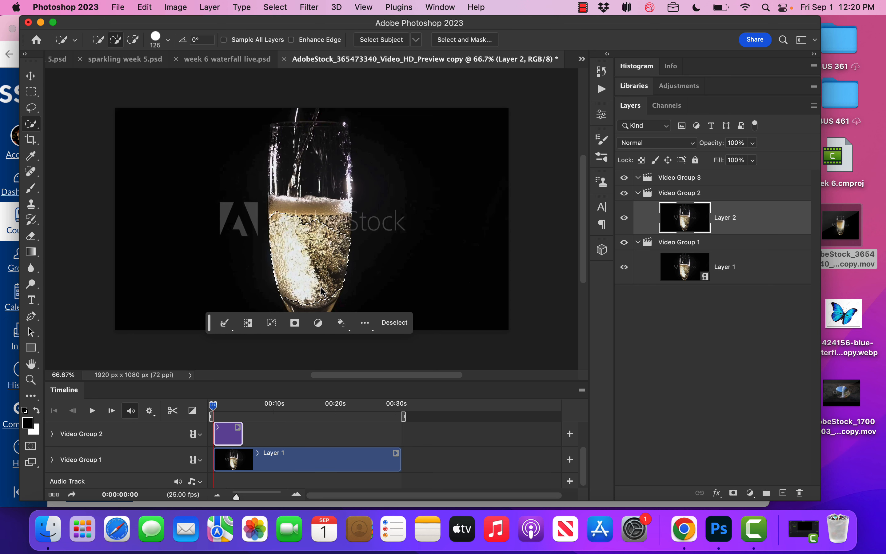
click(313, 297)
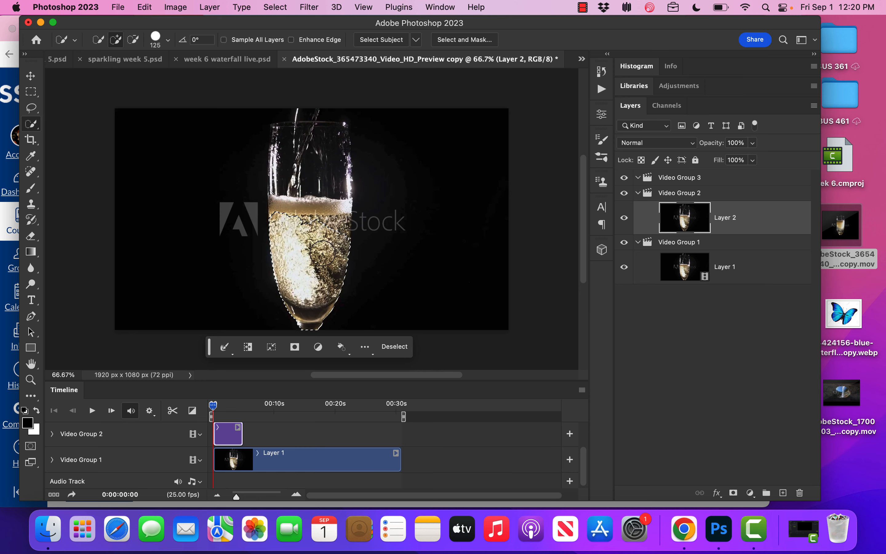
Extend the wine selection into its upper-left corner just below the foam, using a Quick Selection brush of 30
super+click(315, 219)
super+click(315, 219)
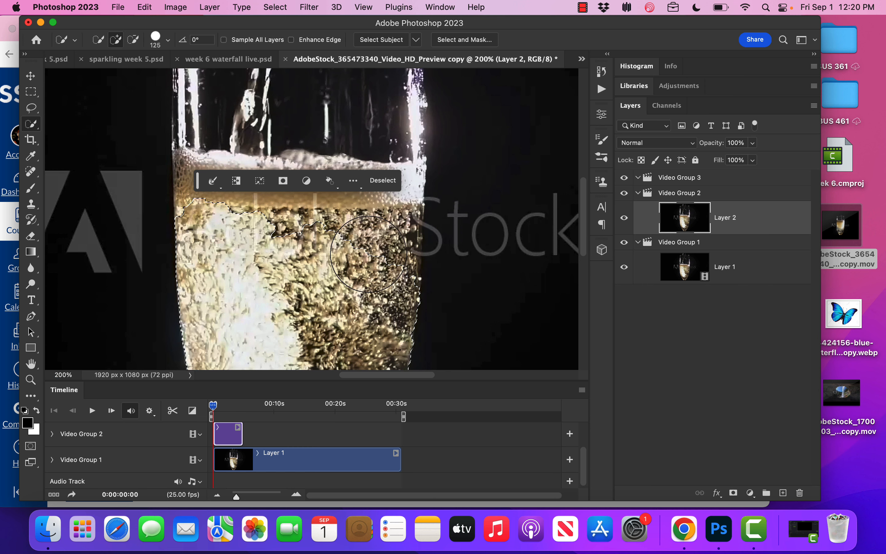
drag(368, 254, 321, 256)
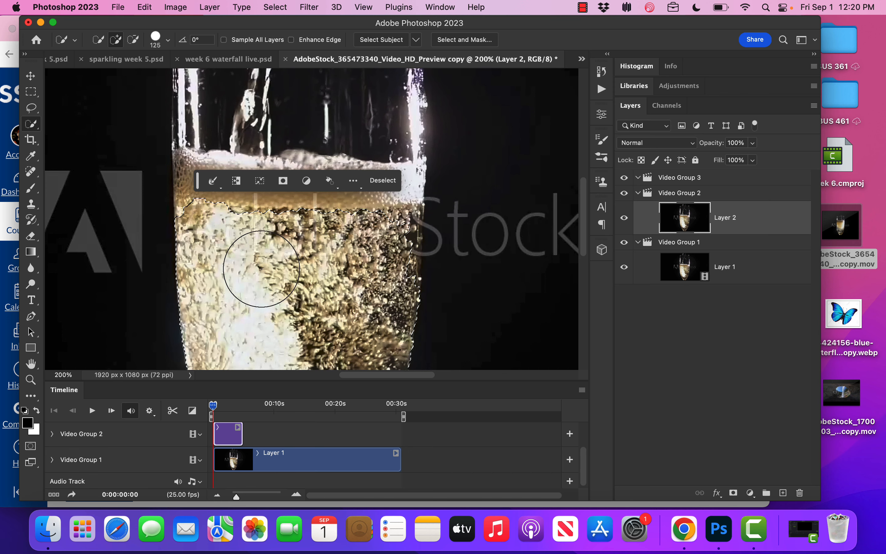
key(bracketleft)
key(bracketleft)
key(bracketleft)
key(bracketleft)
key(bracketleft)
key(bracketleft)
key(bracketleft)
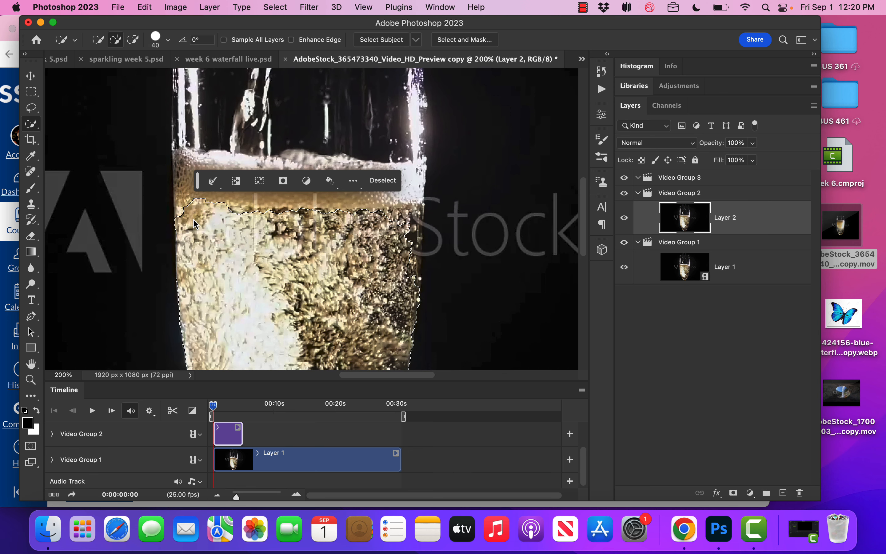
key(bracketleft)
click(182, 208)
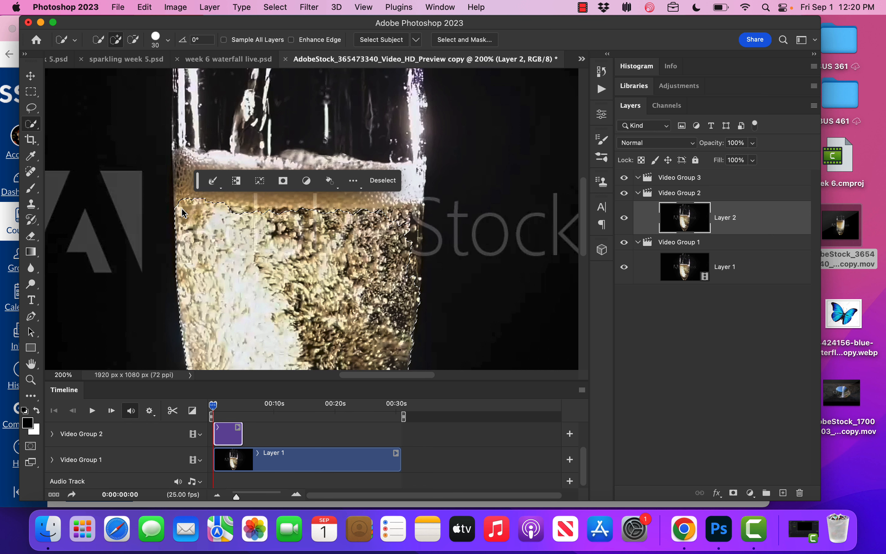
Extend the wine selection to the glass's right edge and subtract the bulge that spills onto the black background
click(402, 226)
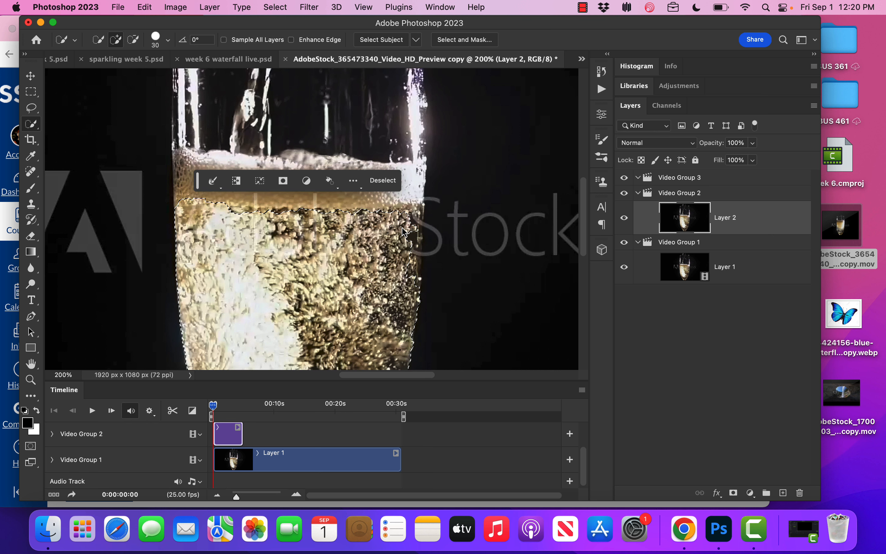
click(407, 254)
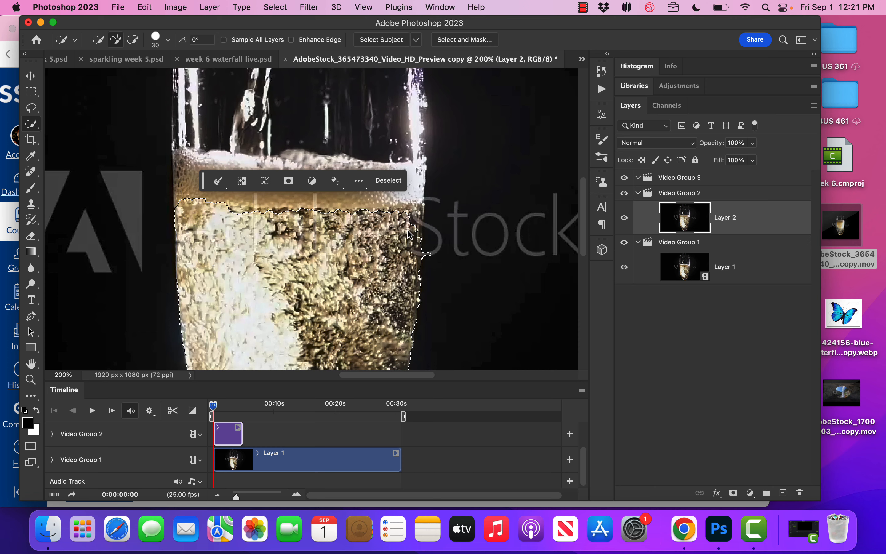
click(410, 221)
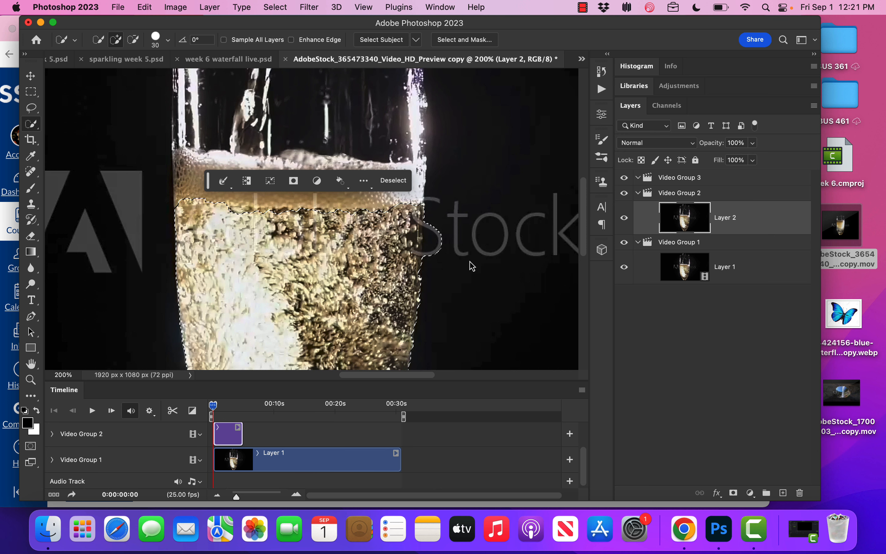
key(alt)
key(alt)
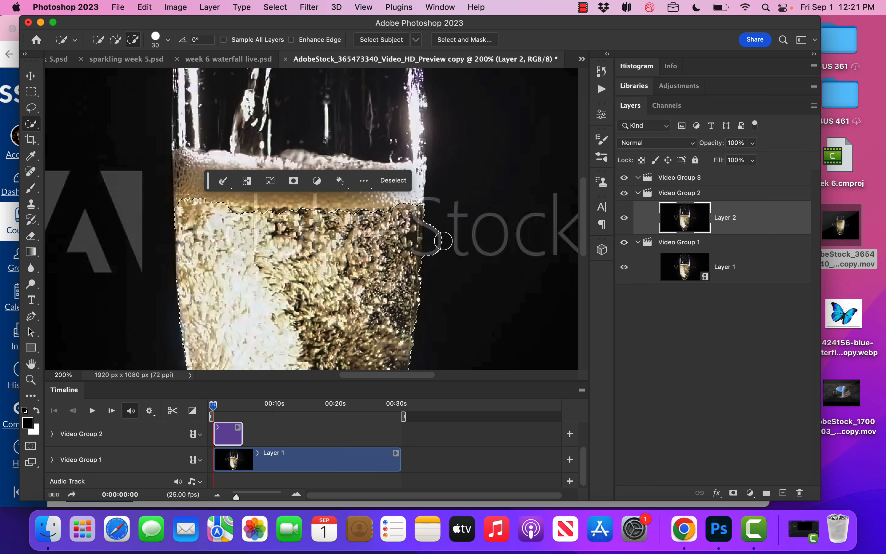
click(443, 241)
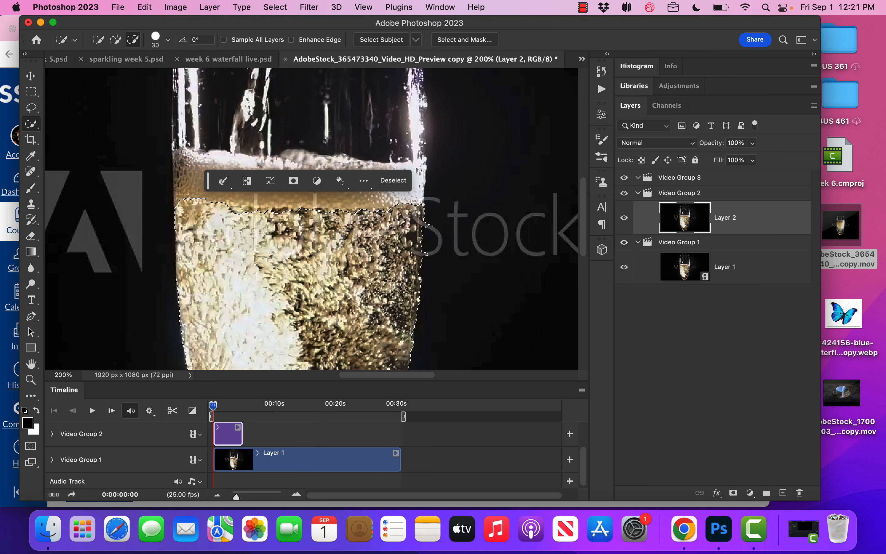
click(433, 255)
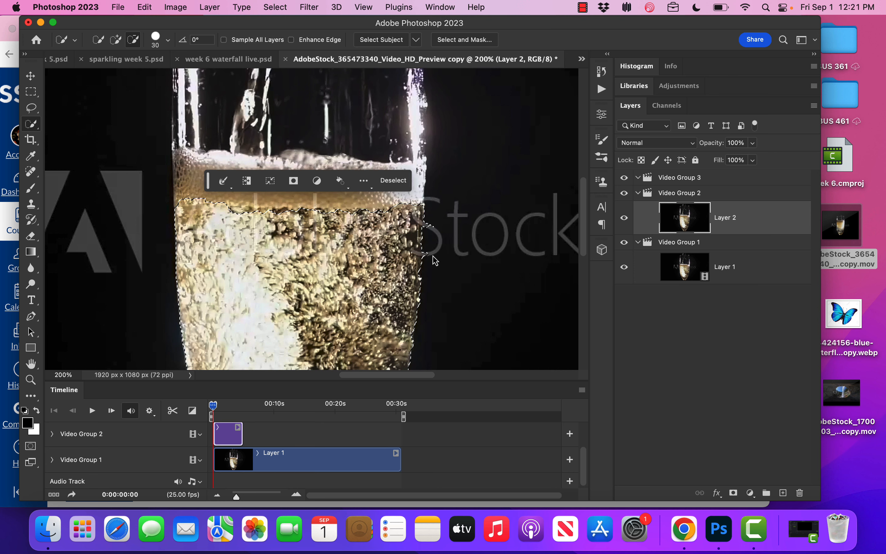
click(437, 228)
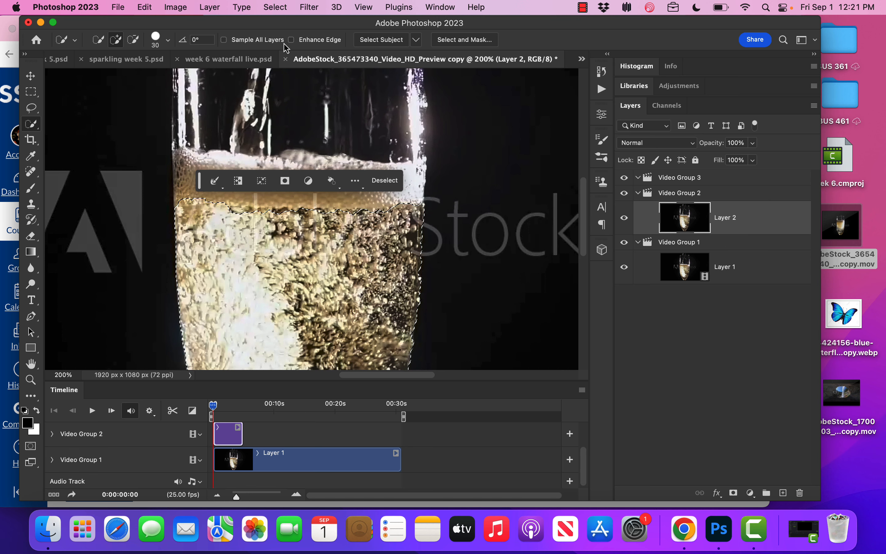
Add a layer mask to Layer 2 that hides the selected wine area
click(249, 6)
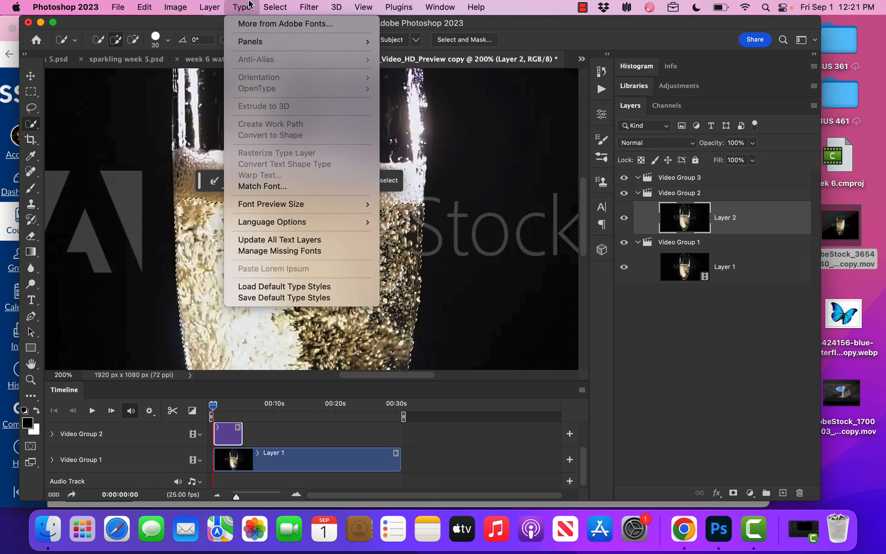
click(289, 58)
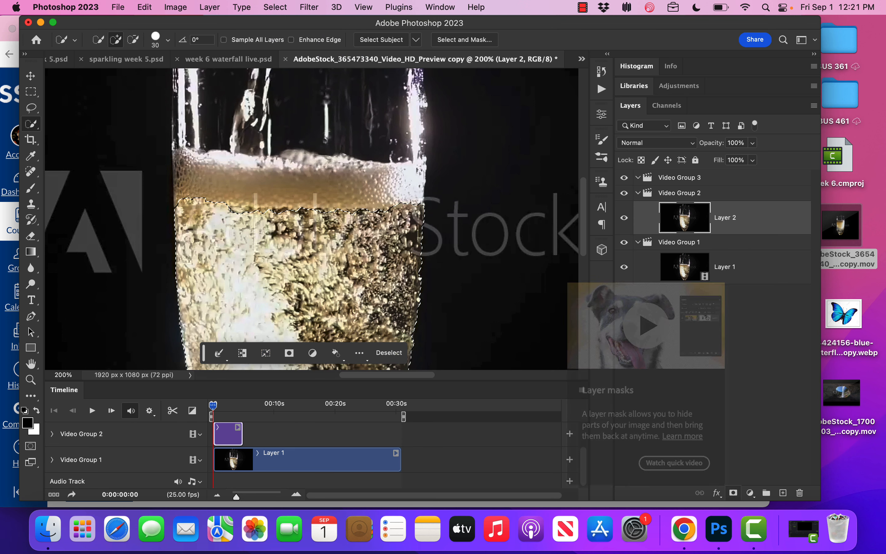
click(734, 493)
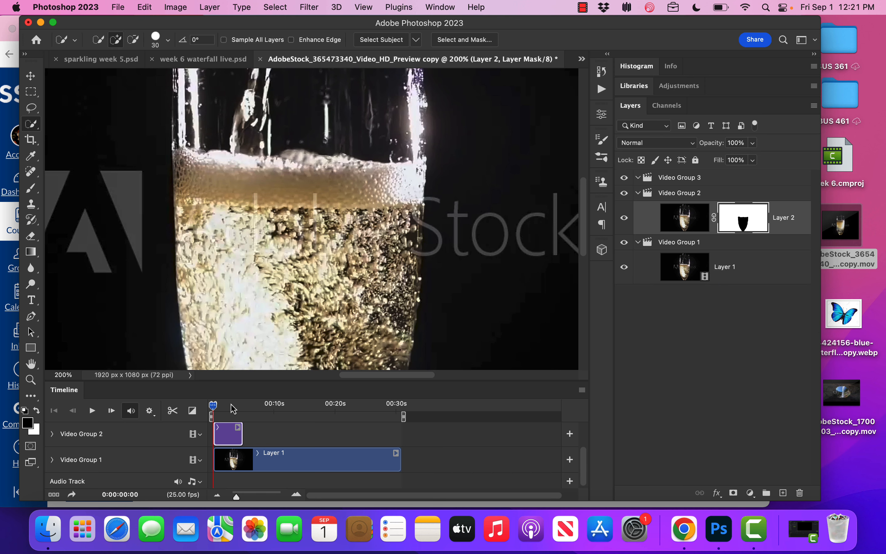
Play the masked animation at close range, and play it again from the beginning with the whole image in view
key(space)
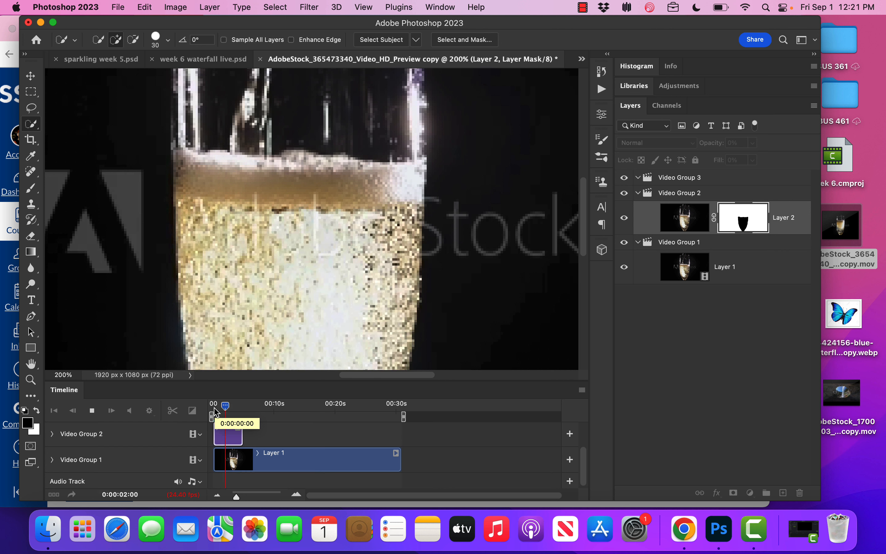
click(746, 228)
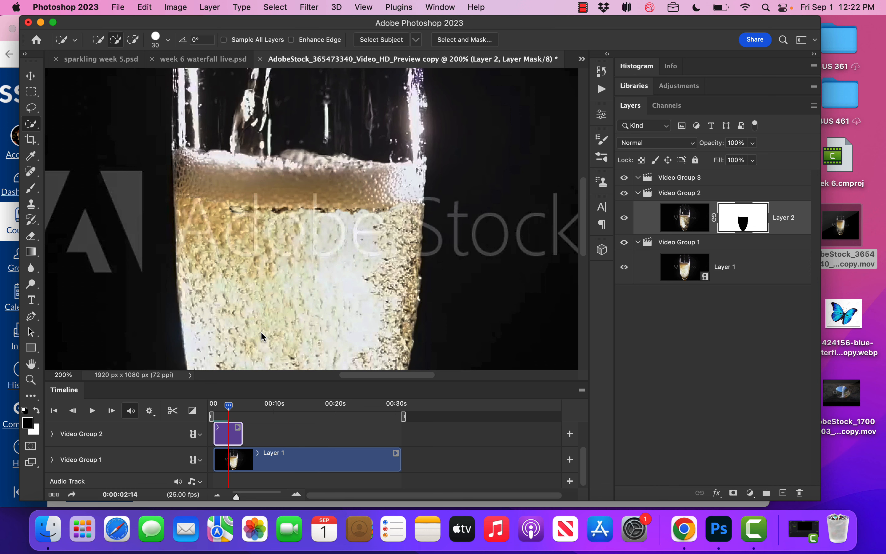
key(super+0)
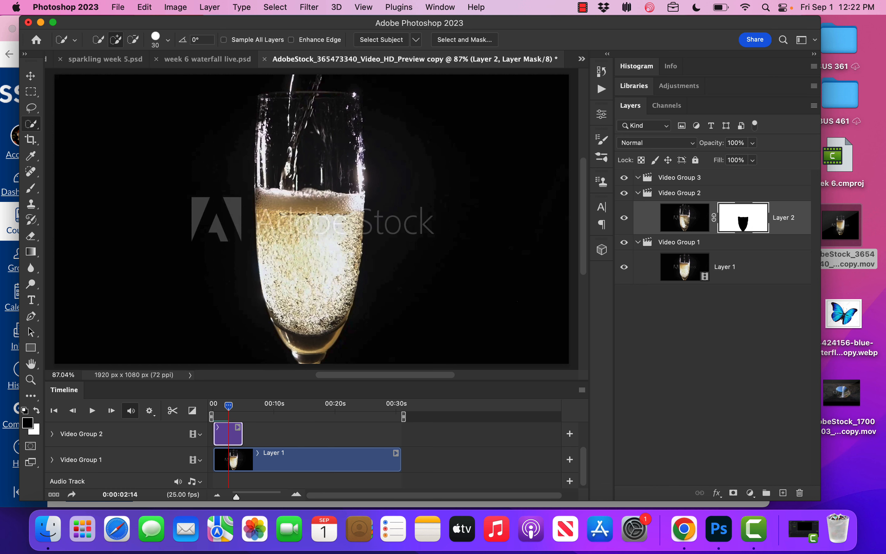
drag(229, 406, 205, 414)
key(space)
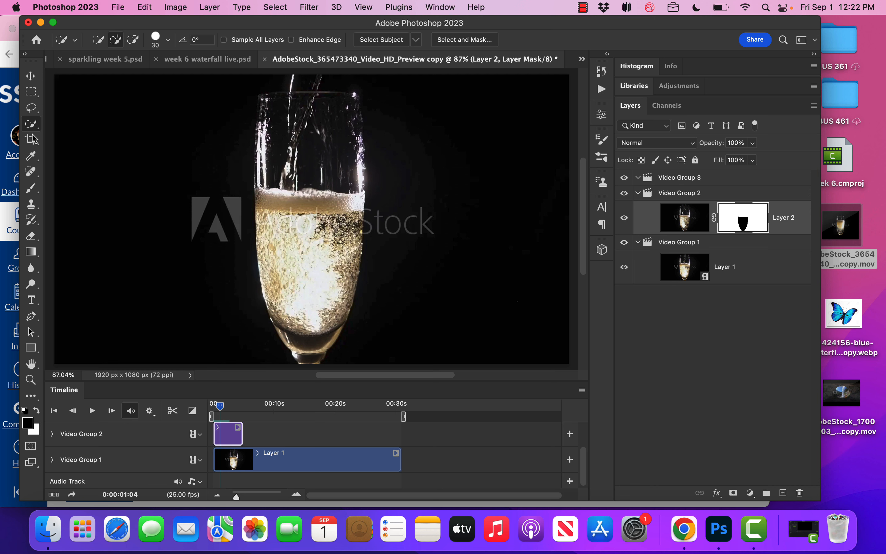
Set up the Brush tool at 100 px and 100% hardness with white as the foreground colour for touching up Layer 2's mask
click(33, 188)
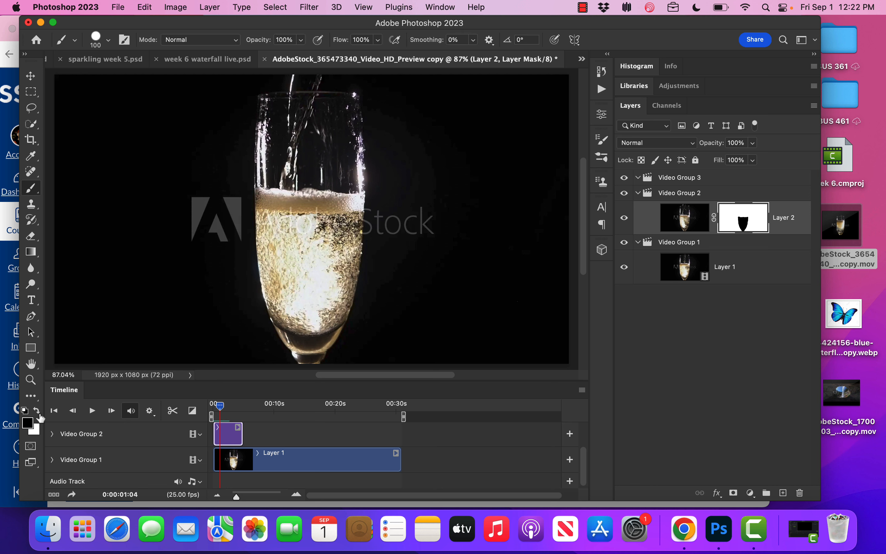
key(x)
click(36, 412)
click(108, 40)
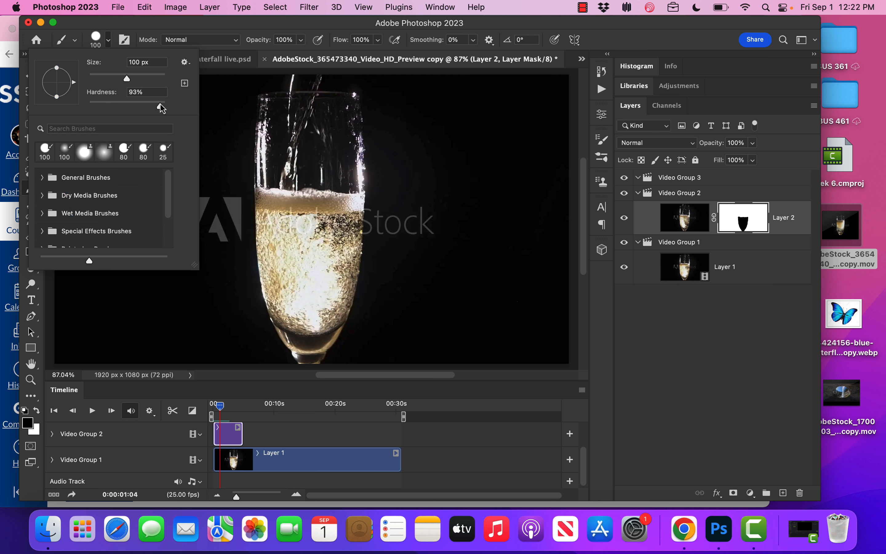
drag(160, 105, 166, 104)
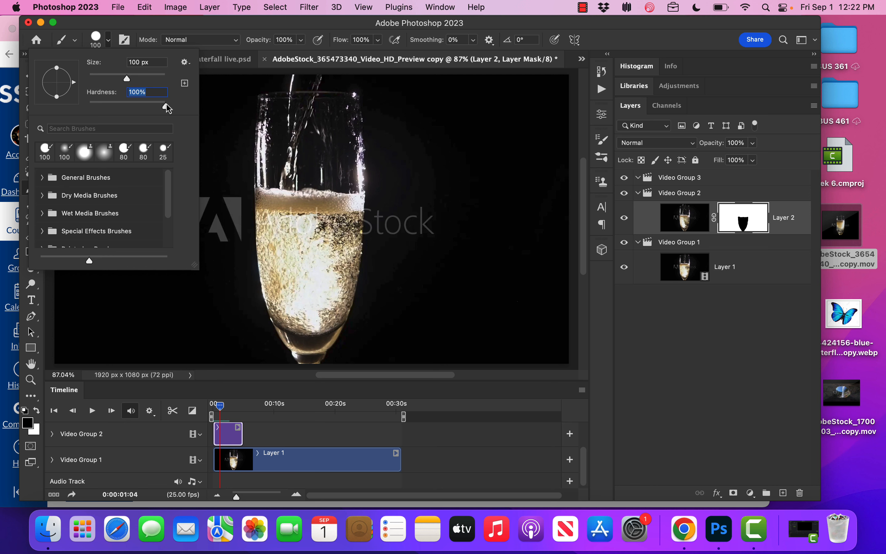
click(230, 22)
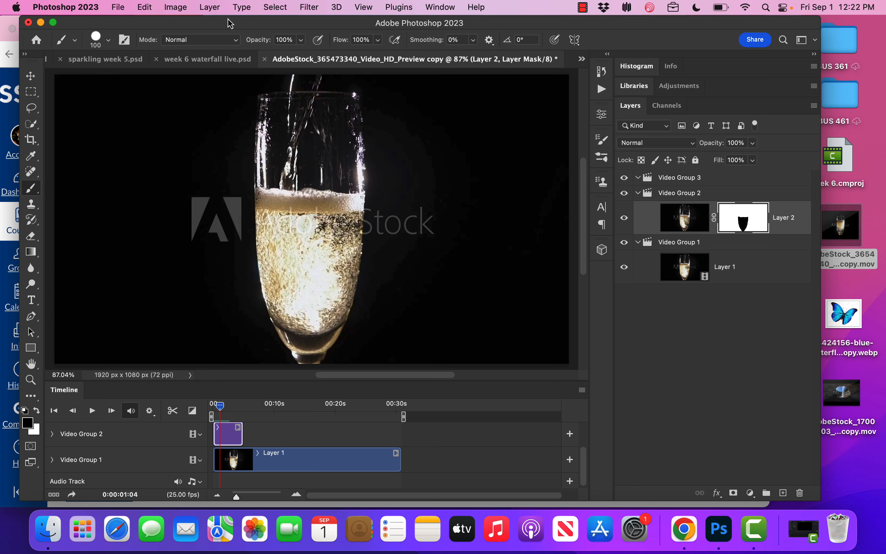
click(309, 233)
click(310, 234)
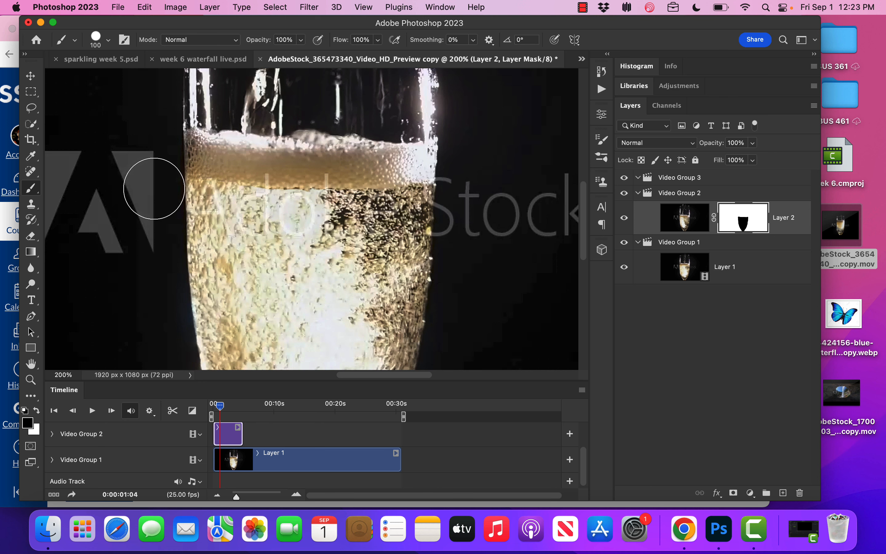
click(37, 410)
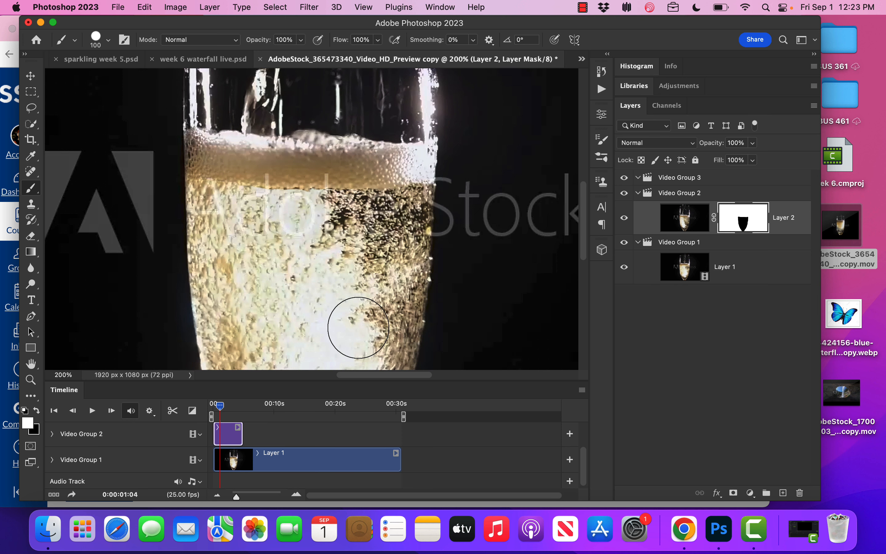
Play the animation twice from the first frame with the whole glass in view to check how the masked wine moves
key(super+0)
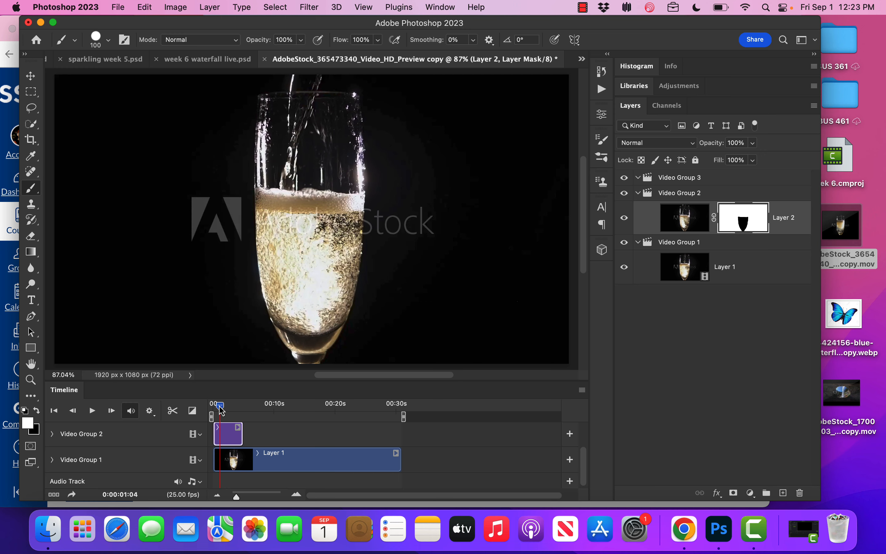
drag(221, 410, 199, 410)
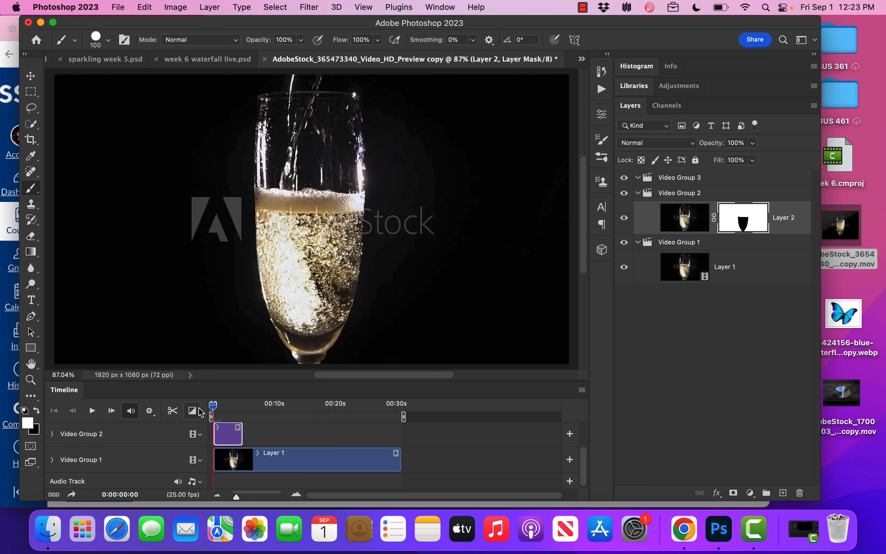
key(space)
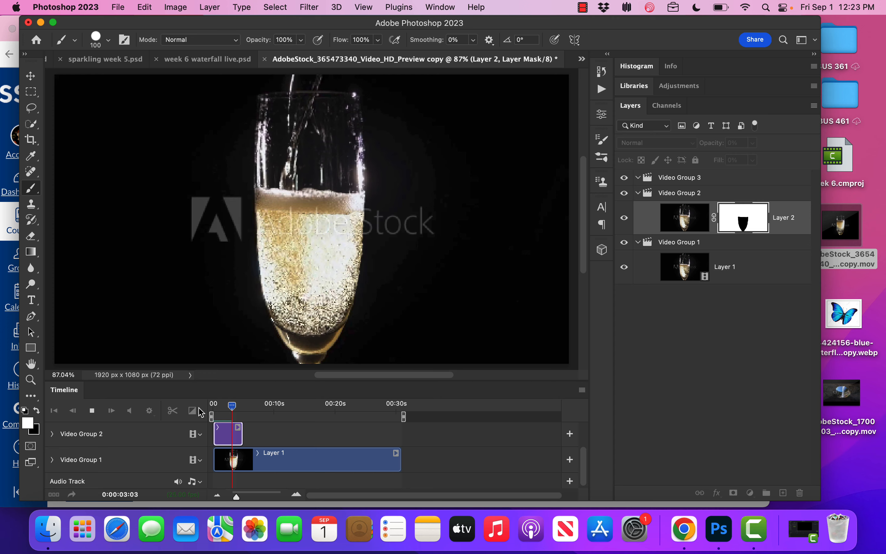
key(space)
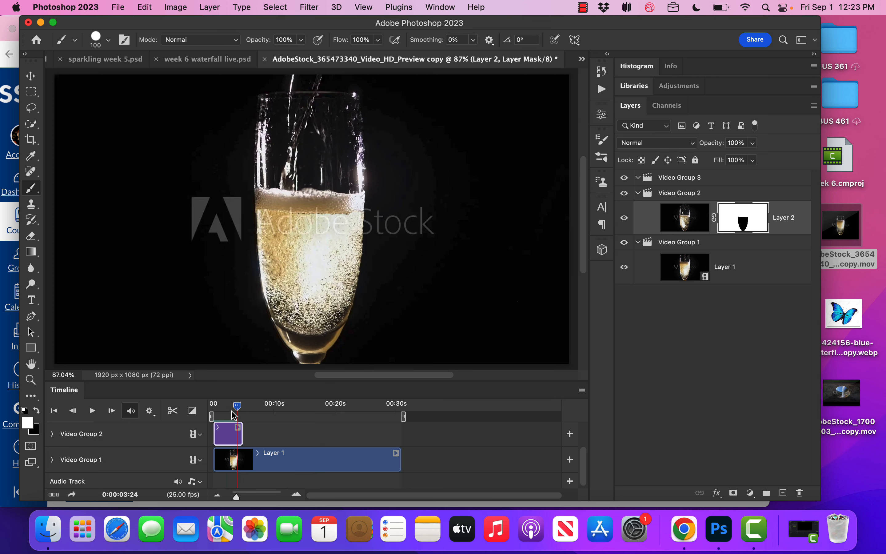
drag(236, 406, 201, 408)
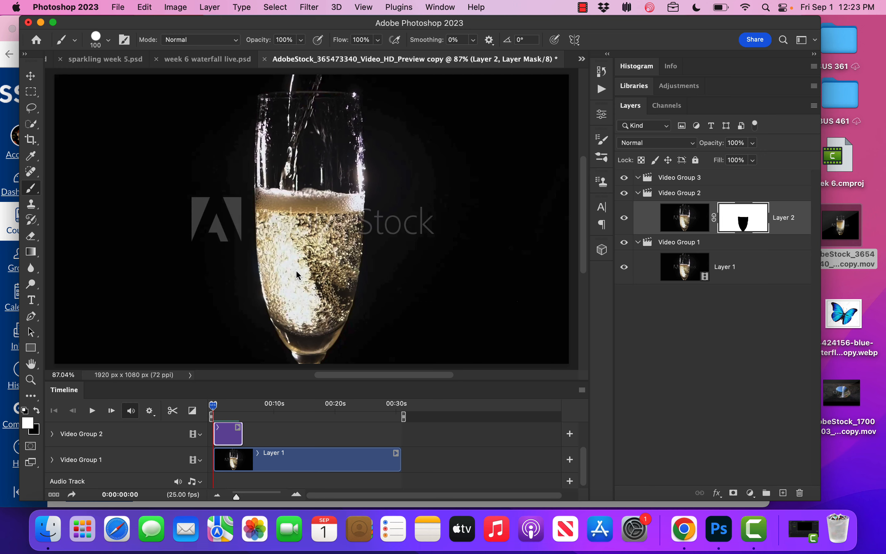
key(space)
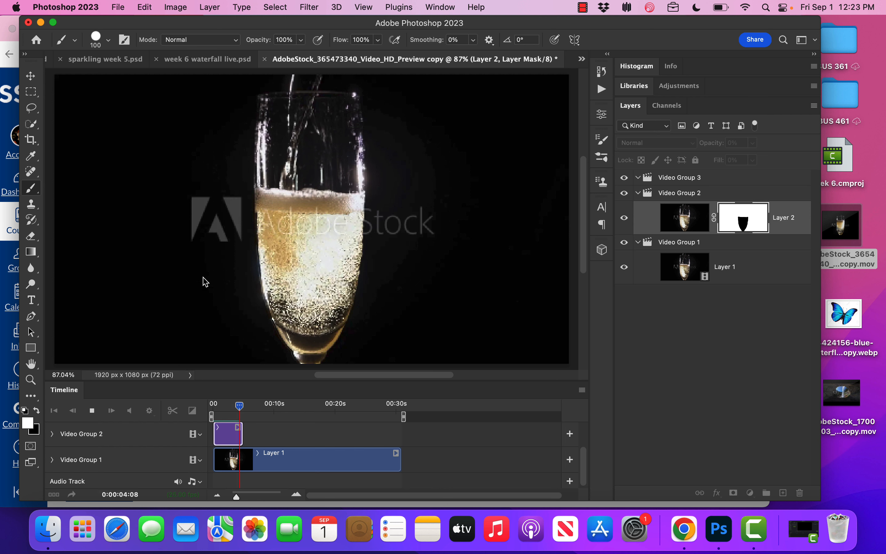
key(space)
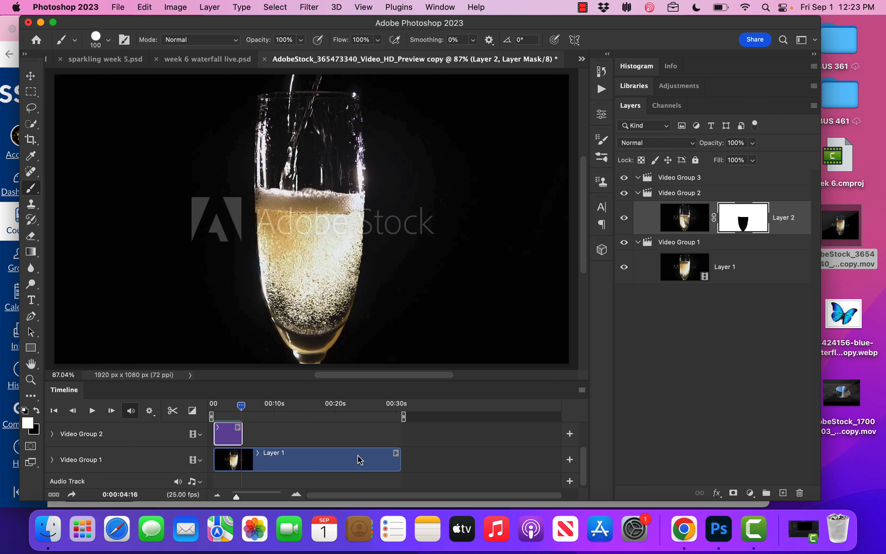
Trim the beginning of the Layer 1 video clip and cut its end so it runs for about 7 seconds
drag(216, 465, 225, 463)
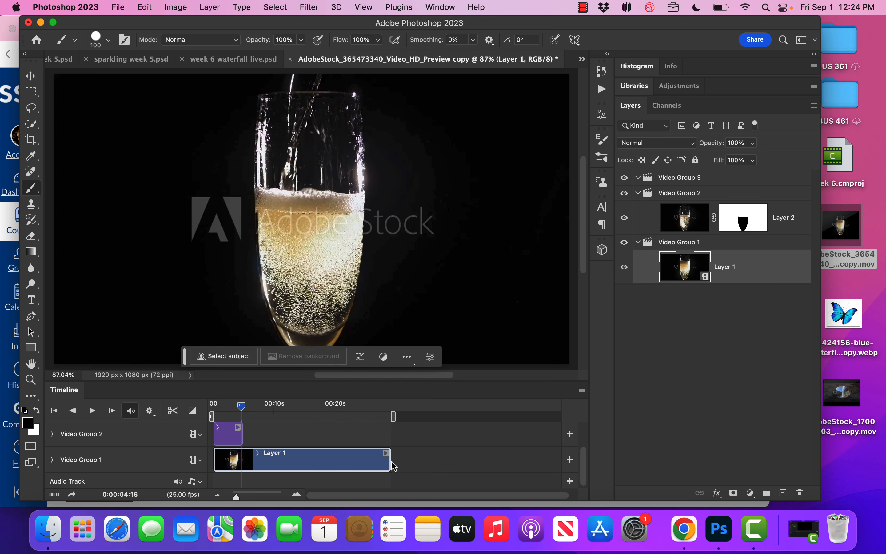
drag(389, 462, 255, 458)
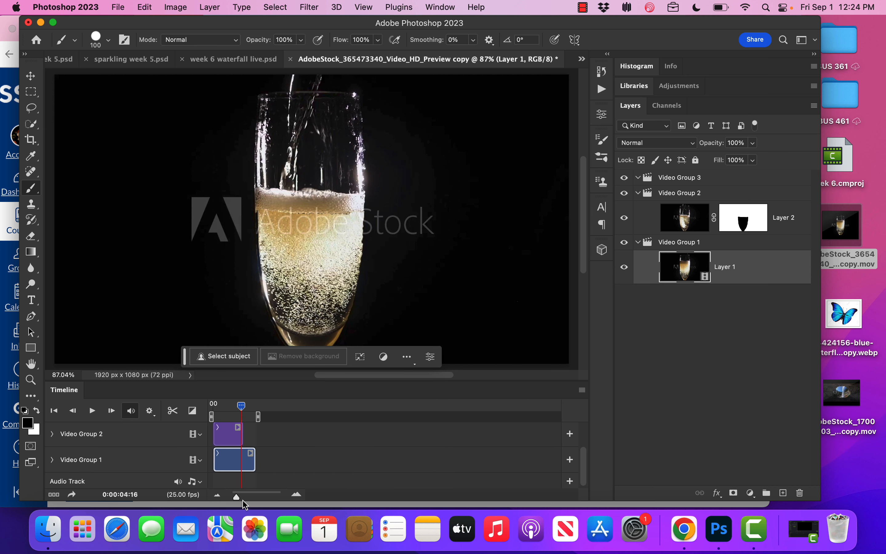
drag(236, 496, 245, 496)
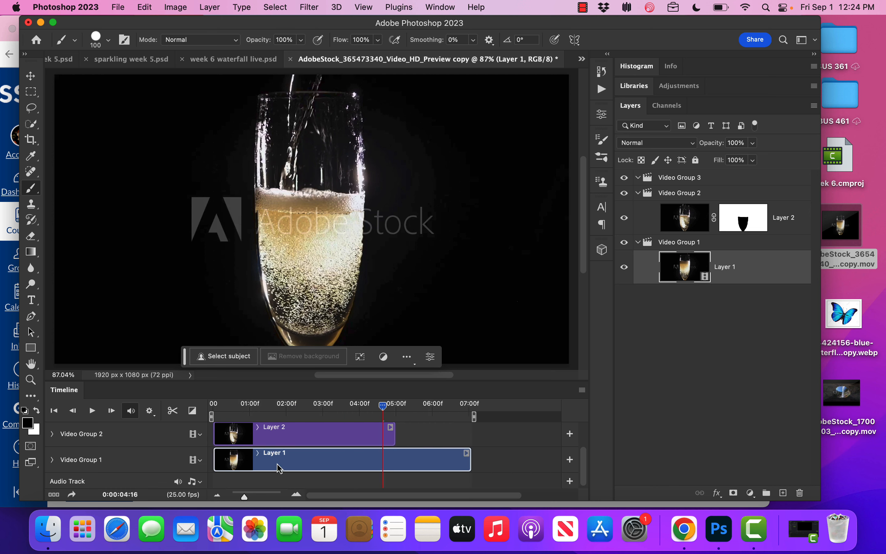
Split the Layer 1 video clip at 0:00:03:15 and move its second half ahead of the first half
drag(382, 406, 345, 406)
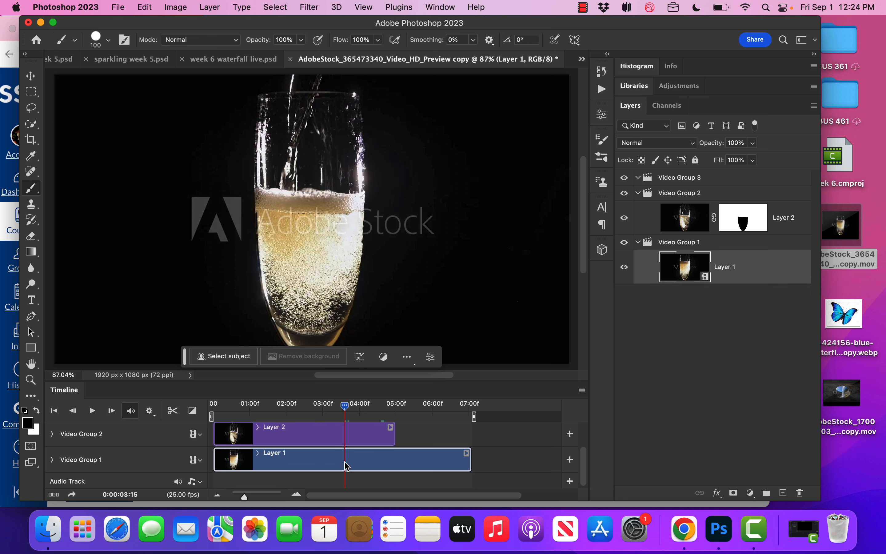
click(173, 415)
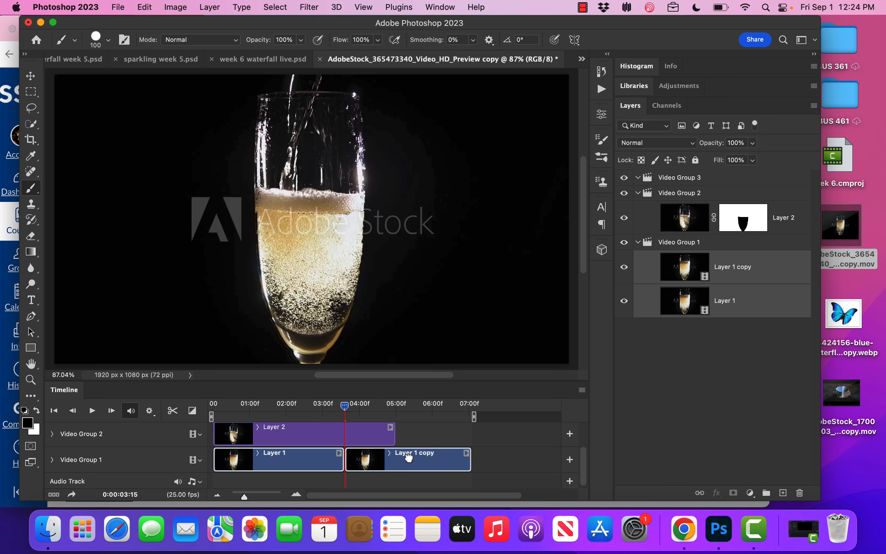
mouse_move(405, 456)
mouse_down()
mouse_move(298, 461)
mouse_move(412, 454)
mouse_up()
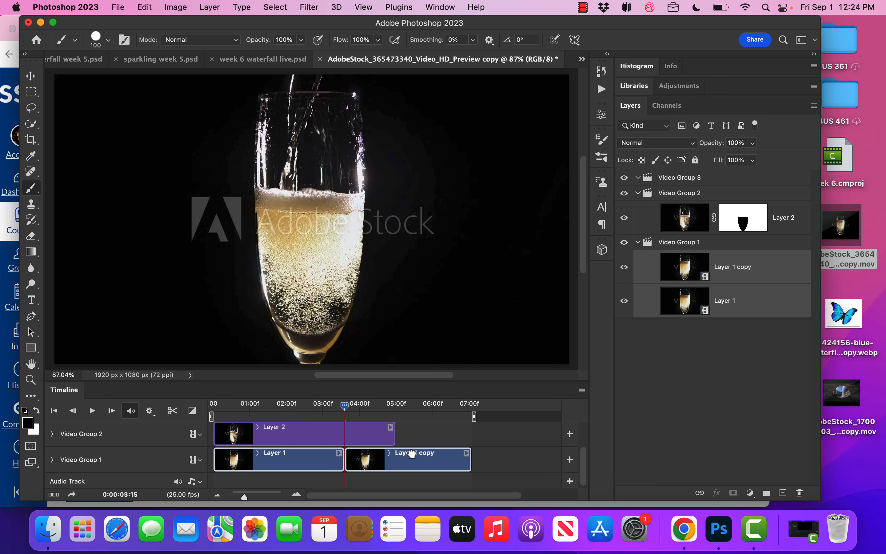
click(517, 440)
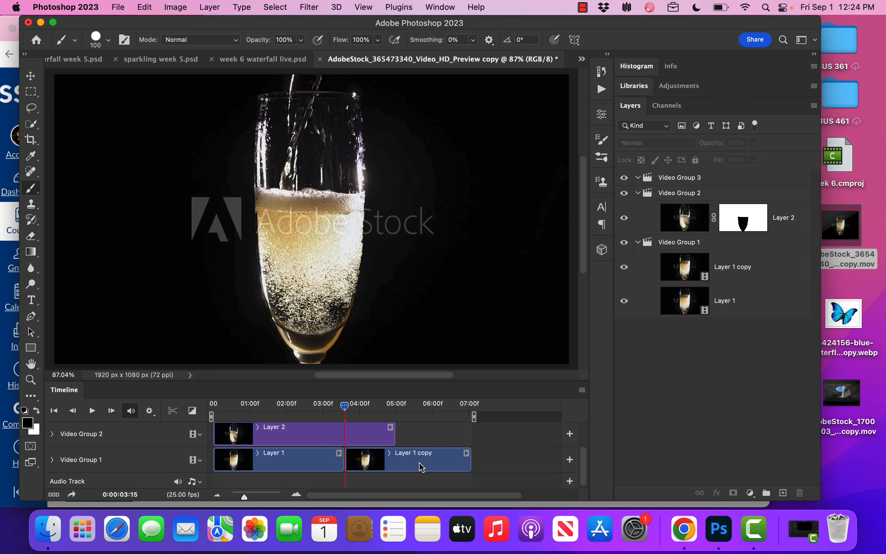
drag(422, 467, 214, 460)
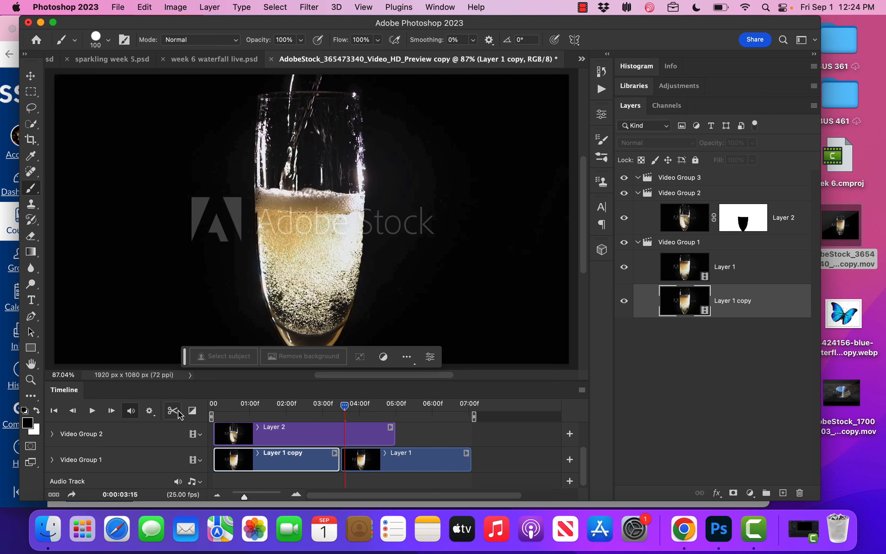
Add a 1 s Cross Fade between the two video halves and trim the second clip's end to match Layer 2
click(191, 413)
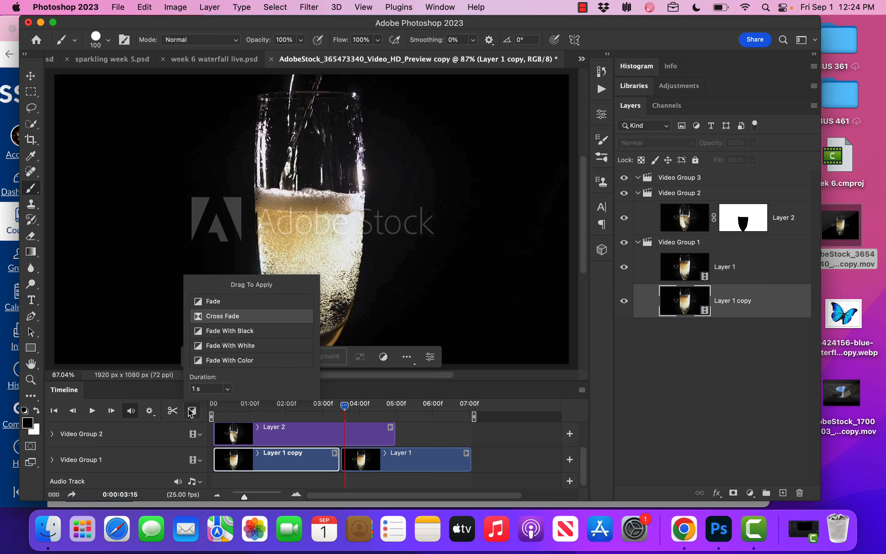
drag(222, 320, 340, 461)
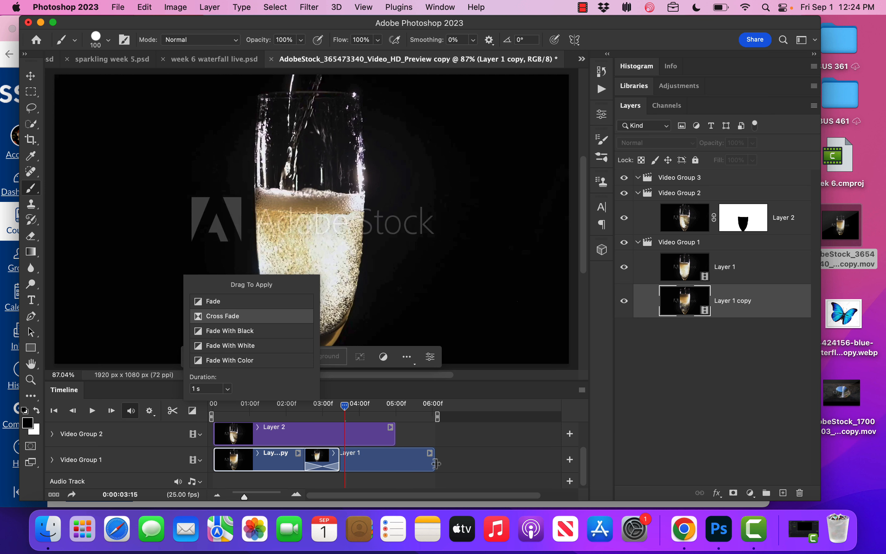
drag(434, 463, 396, 465)
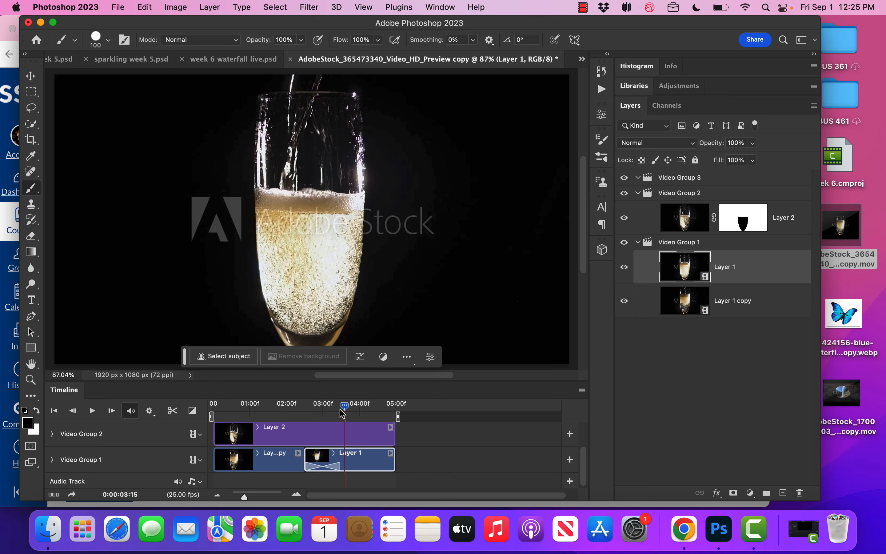
drag(342, 414, 213, 411)
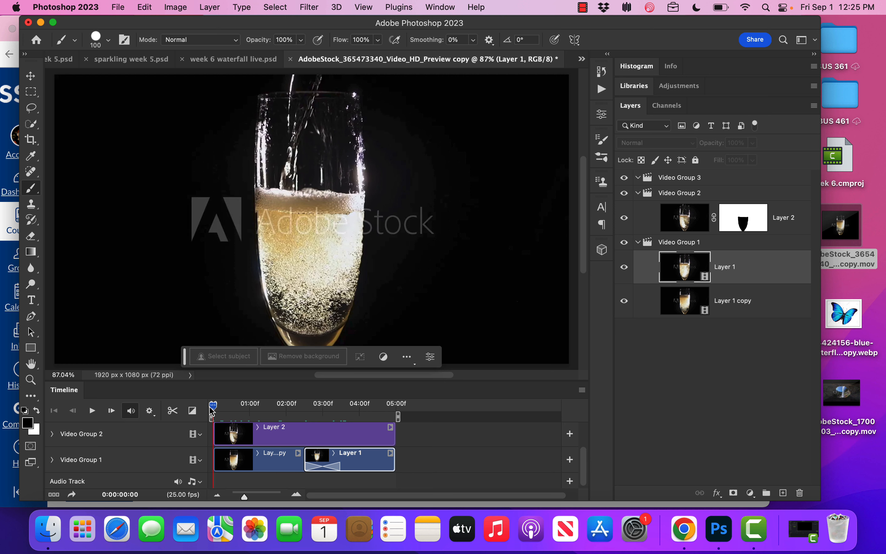
key(space)
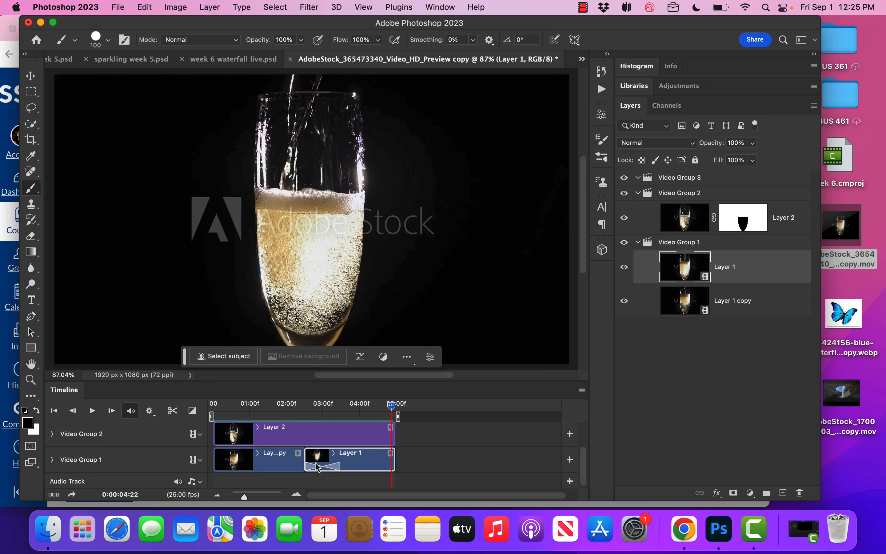
Shorten the cross fade to about half a second and extend the Layer 2 still to the end of the video clips
click(339, 467)
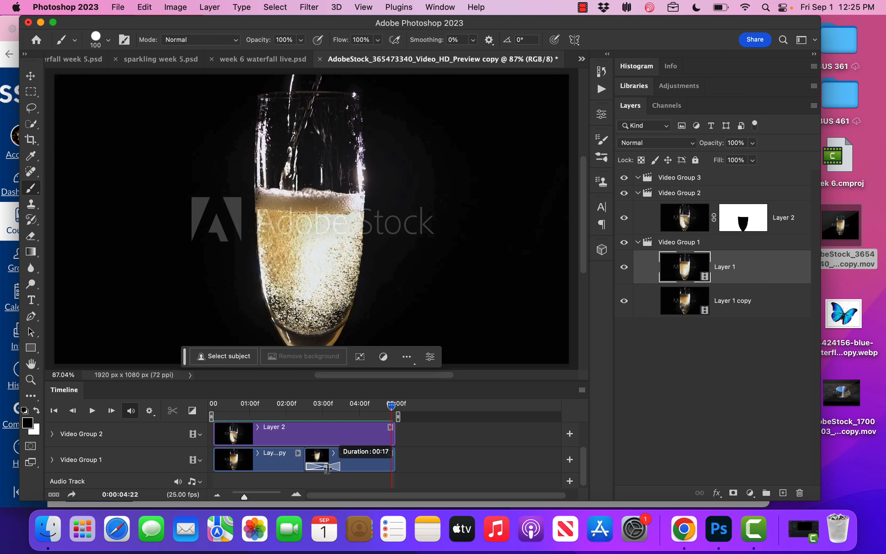
drag(328, 469, 325, 469)
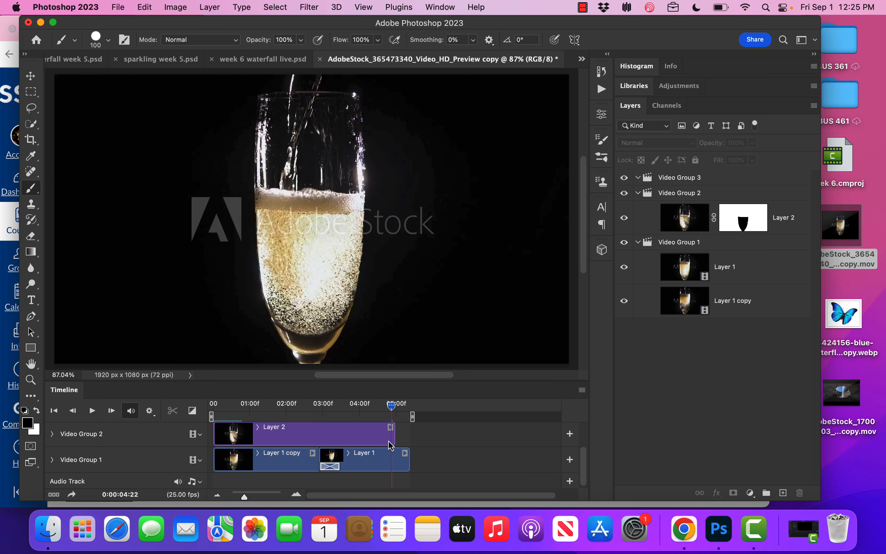
drag(392, 438, 413, 441)
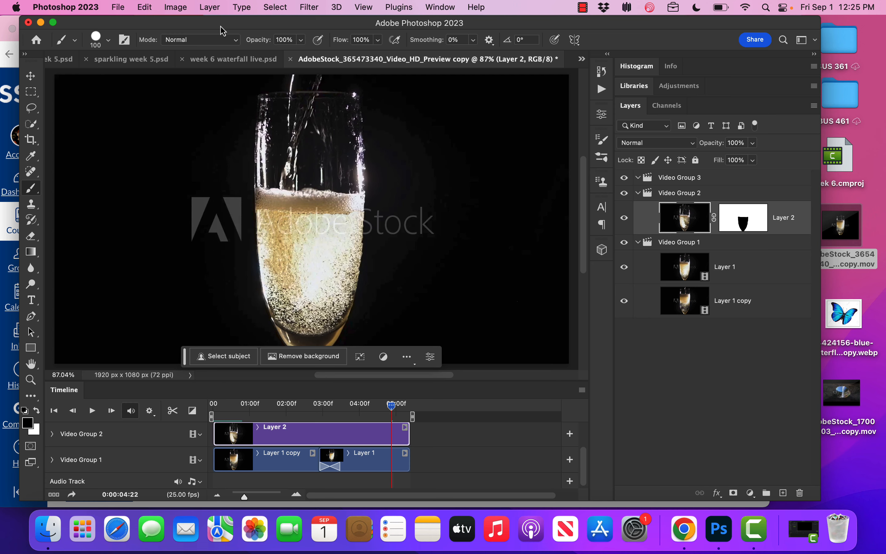
Save the project to the Desktop in Photoshop format as week 6 sparkling live.psd
click(118, 7)
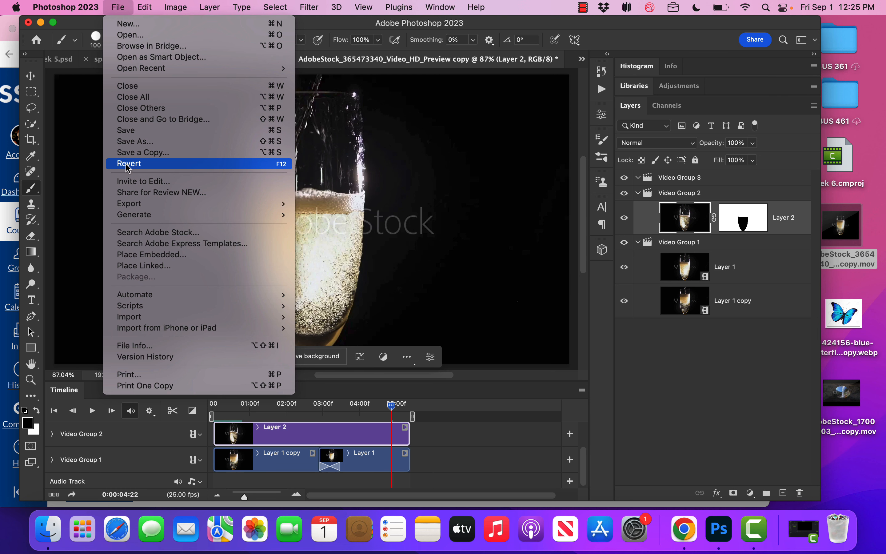
click(133, 143)
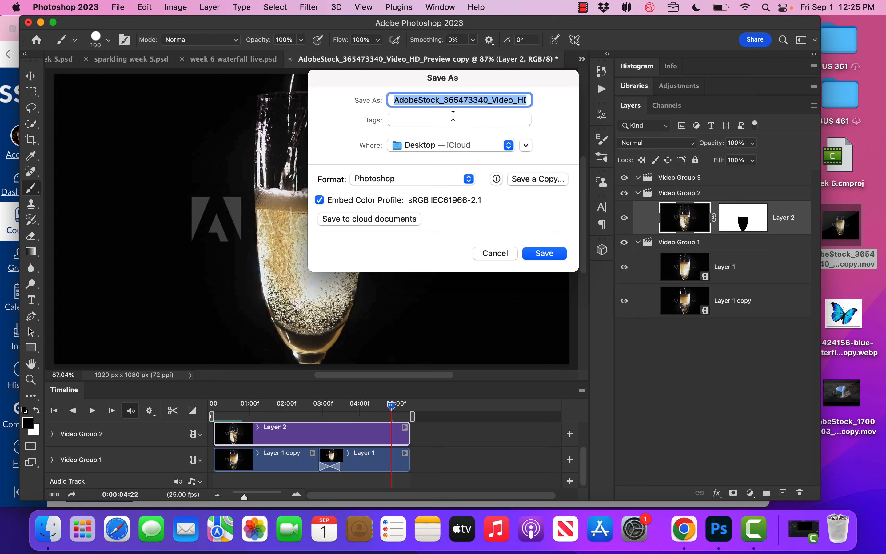
text(week .psd)
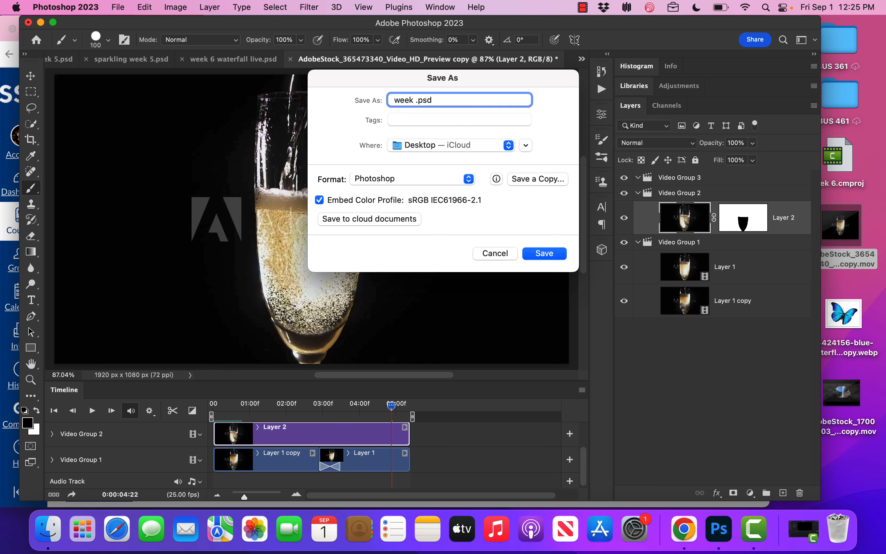
text(7 spar)
key(BackSpace)
key(BackSpace)
key(BackSpace)
key(BackSpace)
key(BackSpace)
key(BackSpace)
text(6 sparkline)
key(BackSpace)
key(BackSpace)
text(g live)
key(Return)
key(Return)
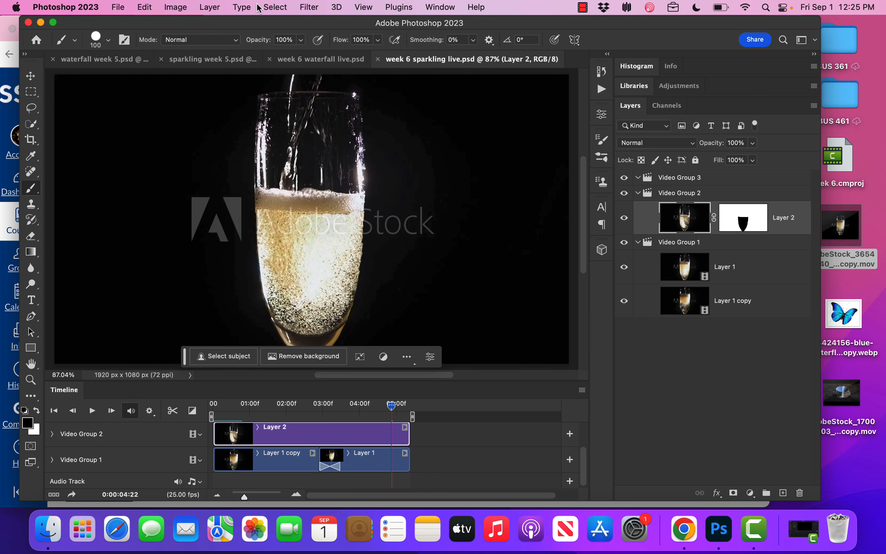
Export the animation with Save for Web as a GIF at 50 percent size, saved to the Desktop as week-6-sparkling-live.gif
click(130, 7)
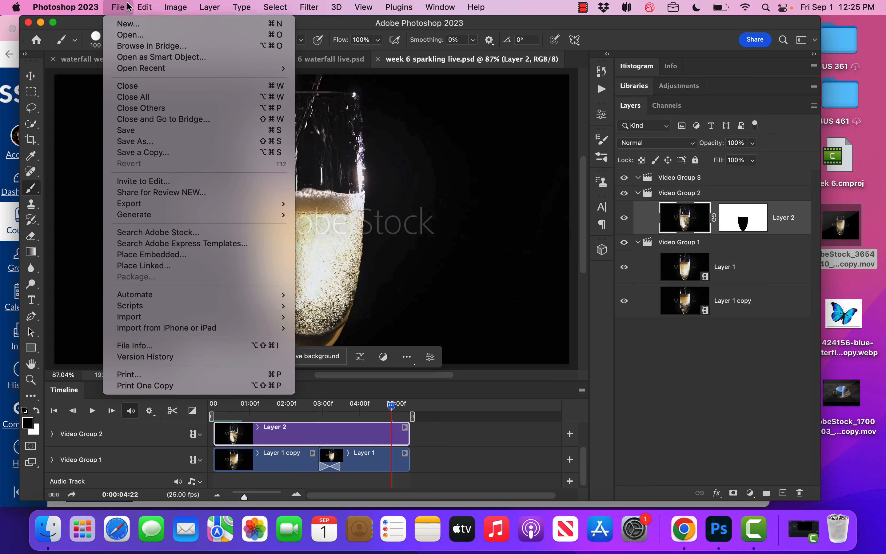
mouse_move(206, 208)
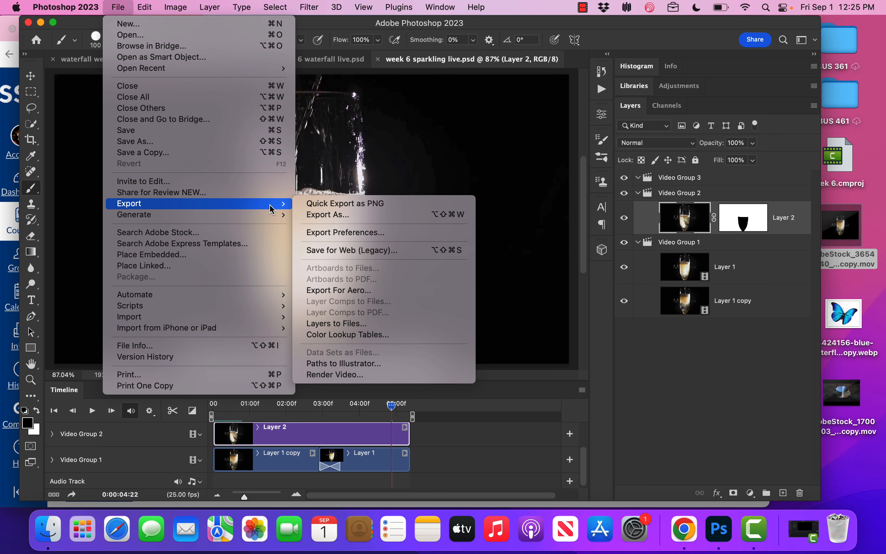
click(332, 252)
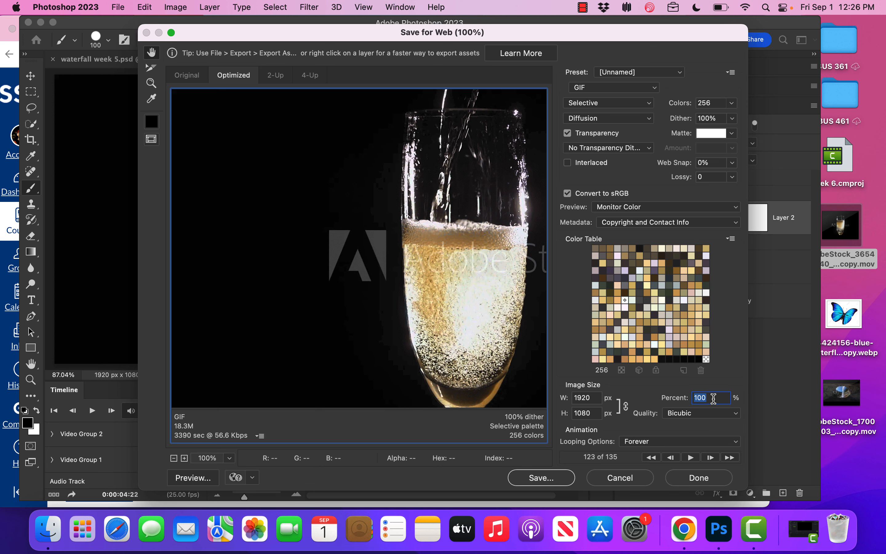
text(50)
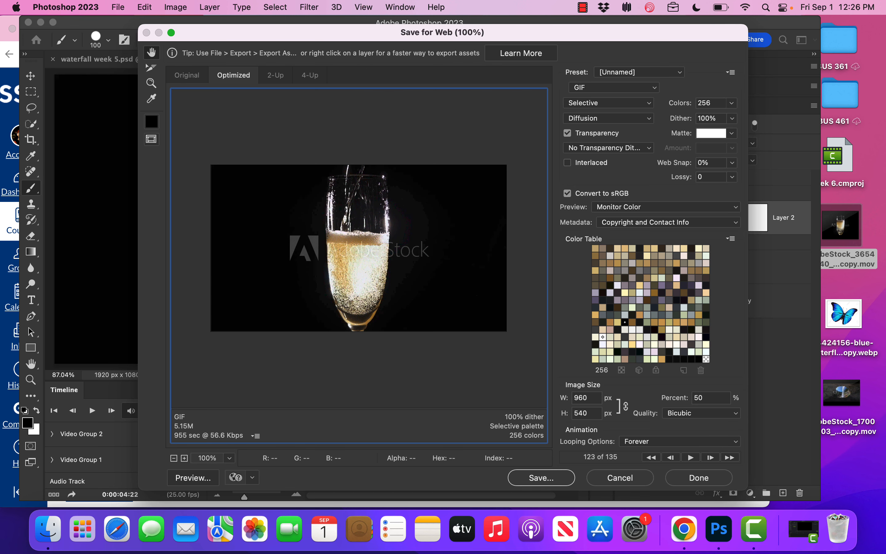
click(544, 480)
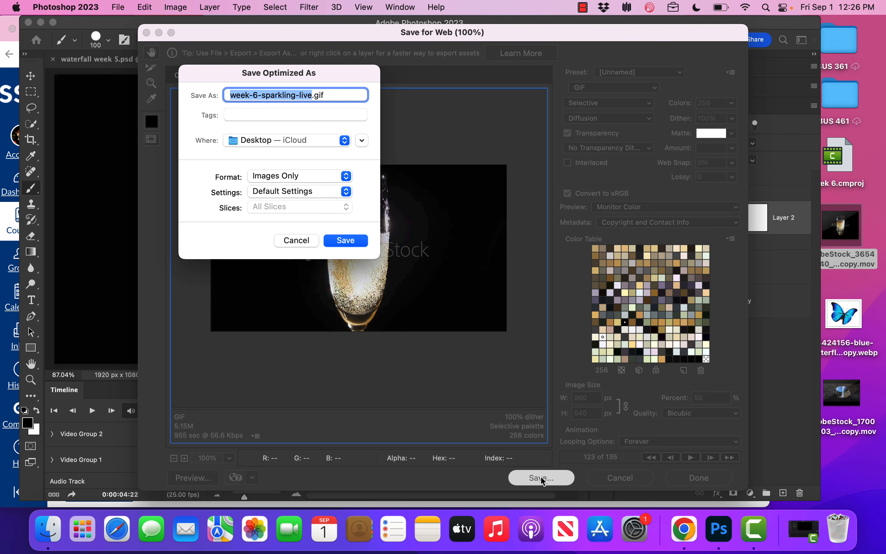
click(347, 241)
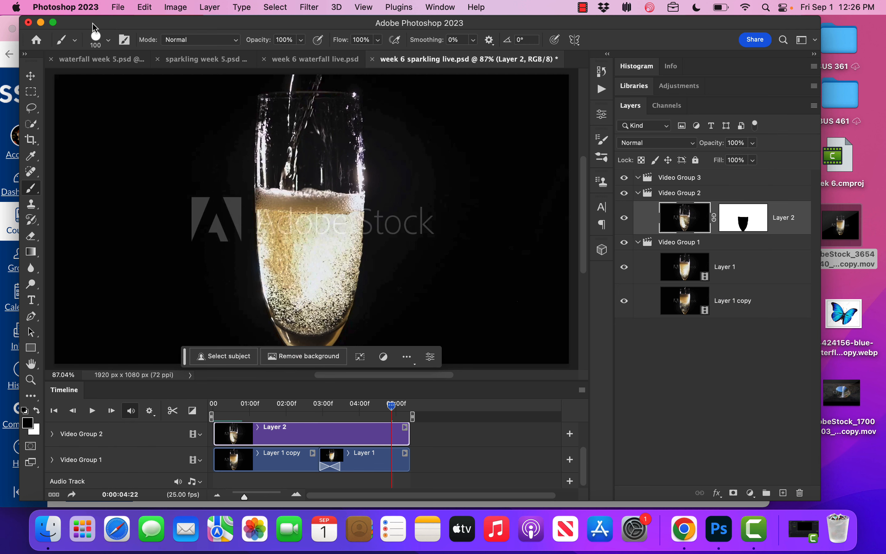
Minimize the open windows and open week-6-sparkling-live.gif from the Desktop in Chrome to watch the loop
click(41, 23)
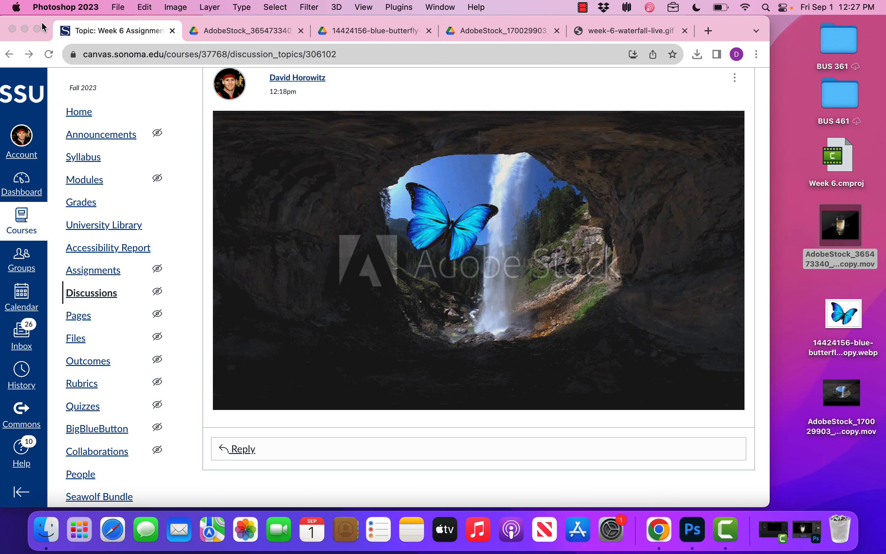
click(24, 29)
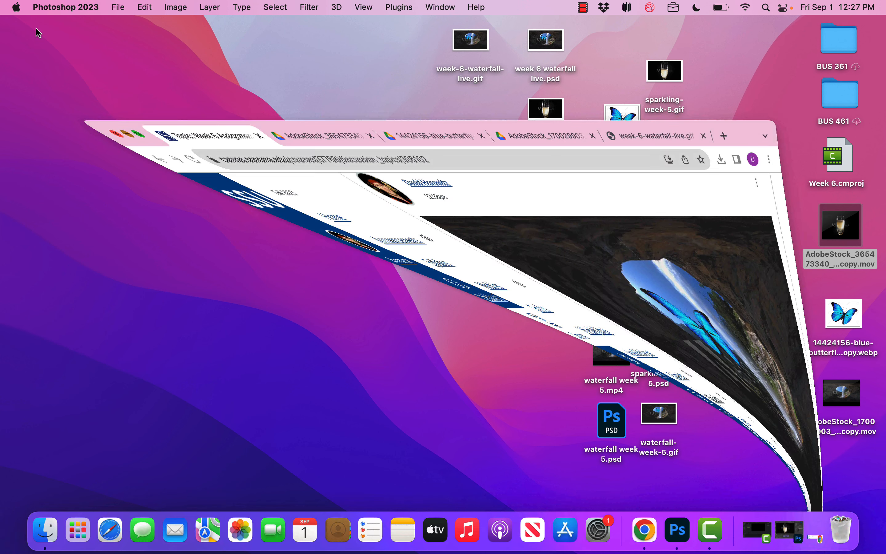
drag(465, 189, 636, 521)
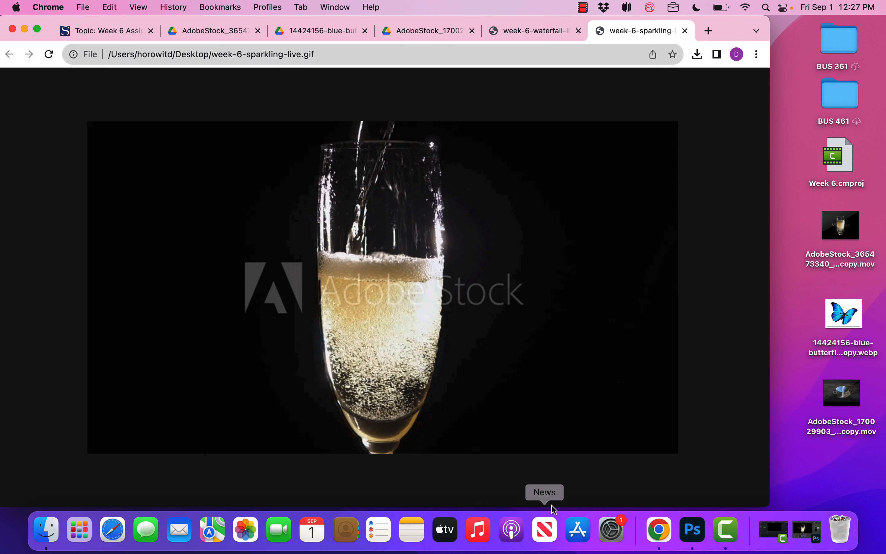
Switch back to Photoshop, scrub through the animation and remove the cross fade between the two video clips
click(694, 531)
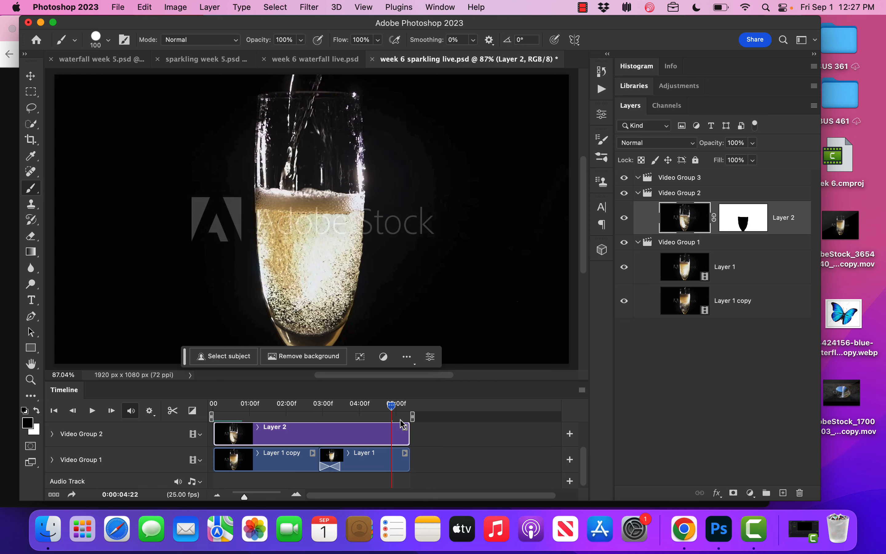
drag(393, 410, 233, 417)
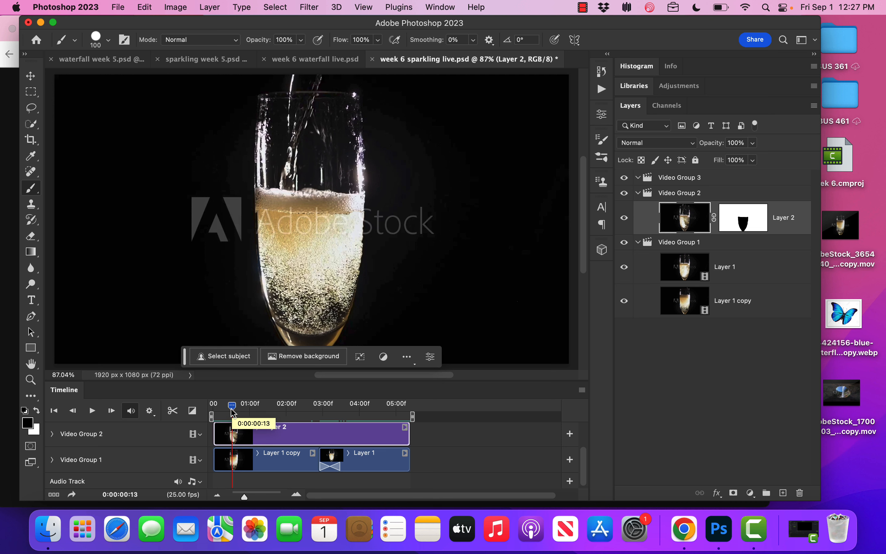
drag(323, 462, 338, 462)
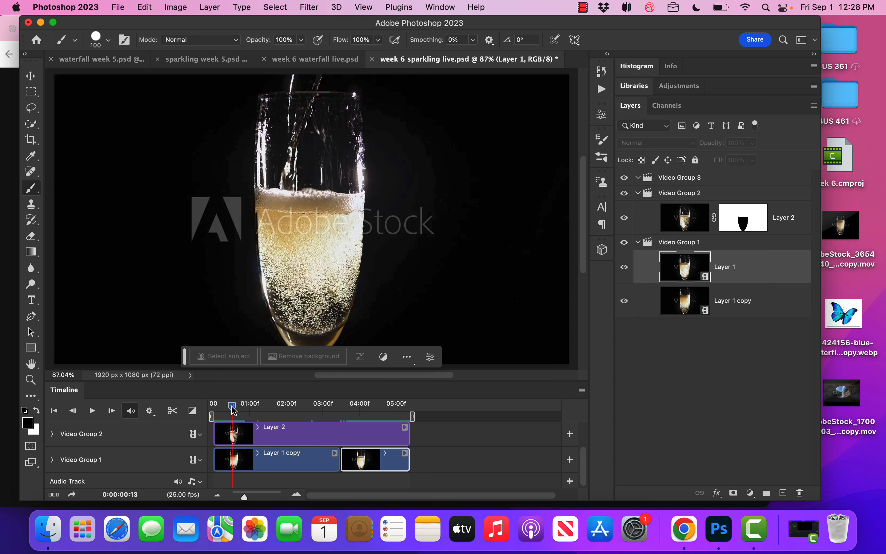
drag(232, 406, 227, 406)
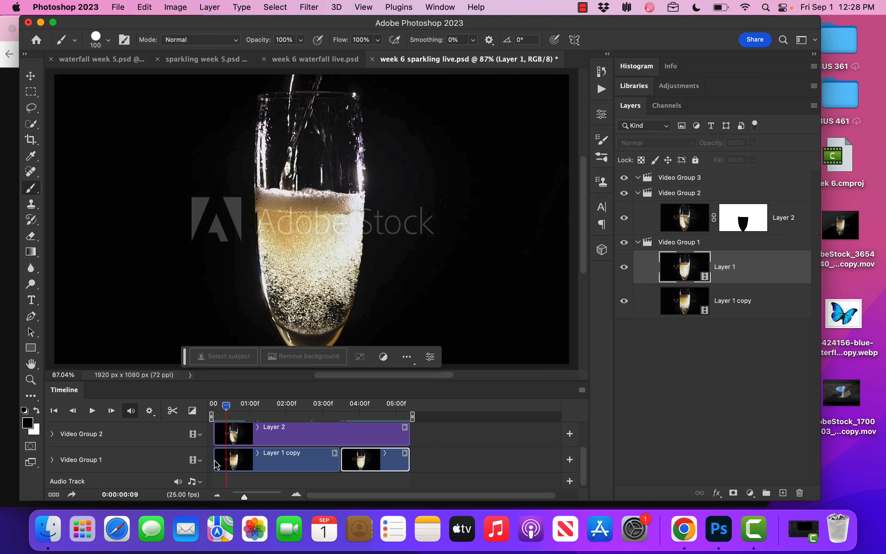
Trim the beginning of the Layer 1 copy clip to leave about 0.7 s and shorten the Layer 2 still to about 3.4 s
drag(217, 464, 290, 468)
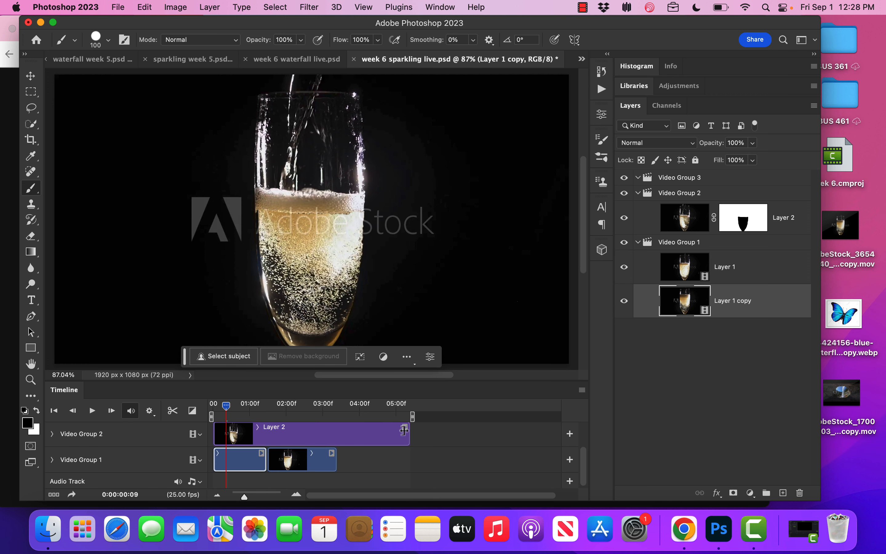
drag(408, 435, 339, 438)
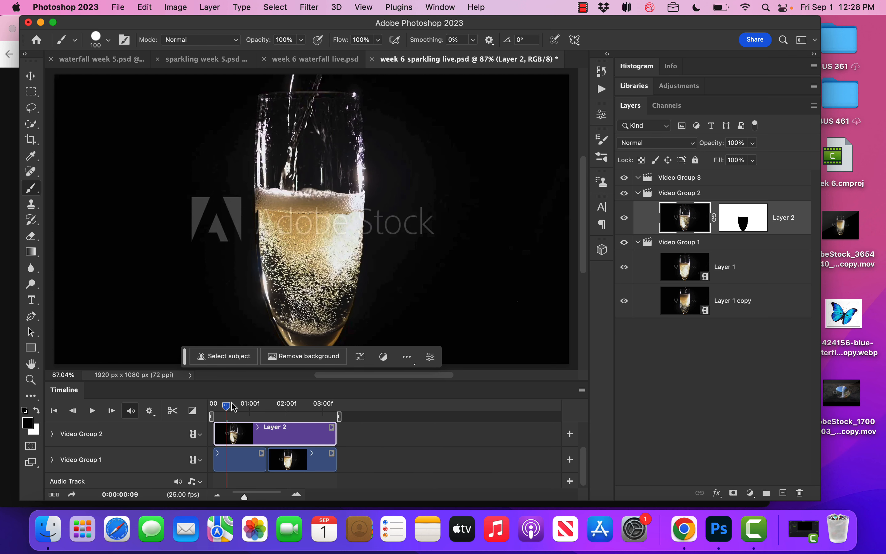
drag(230, 408, 336, 418)
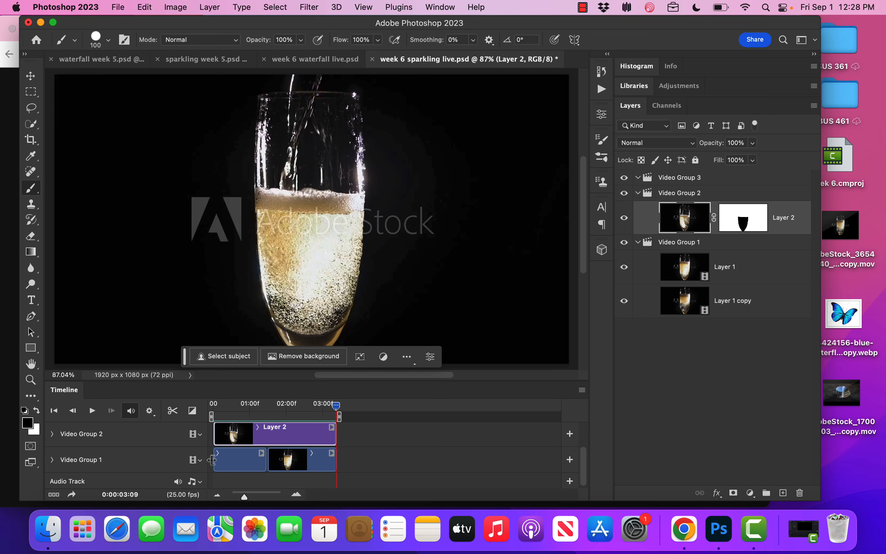
drag(212, 459, 241, 461)
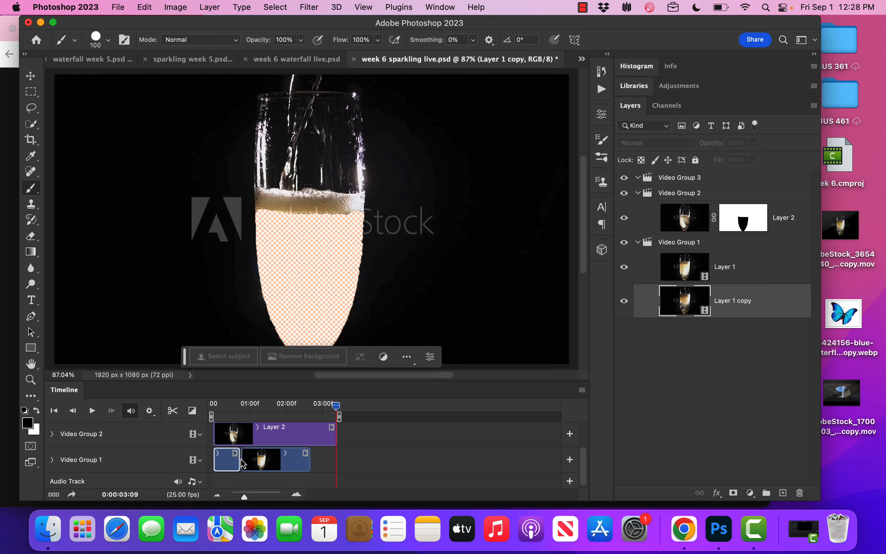
Add a 1 s Cross Fade between the two video clips, trim Layer 2's end to match them, and play the animation from the start
click(191, 410)
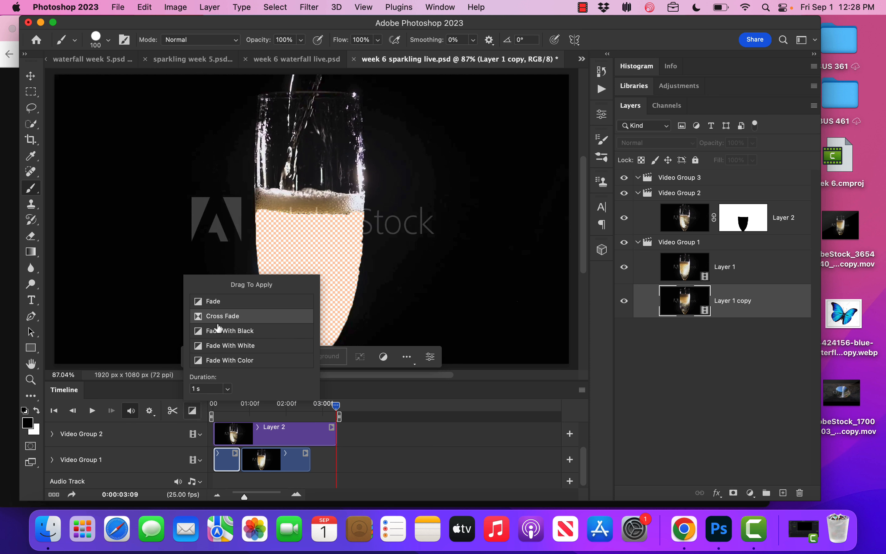
drag(222, 322, 241, 459)
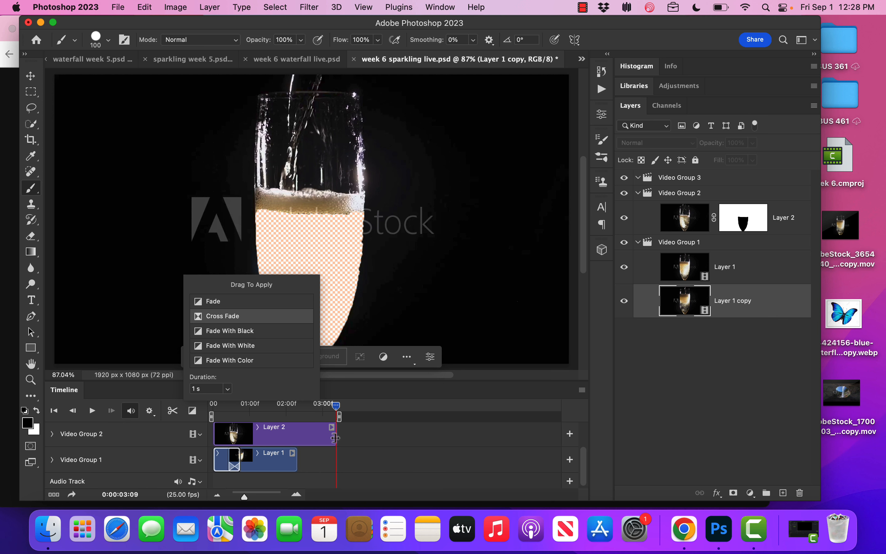
drag(336, 438, 214, 415)
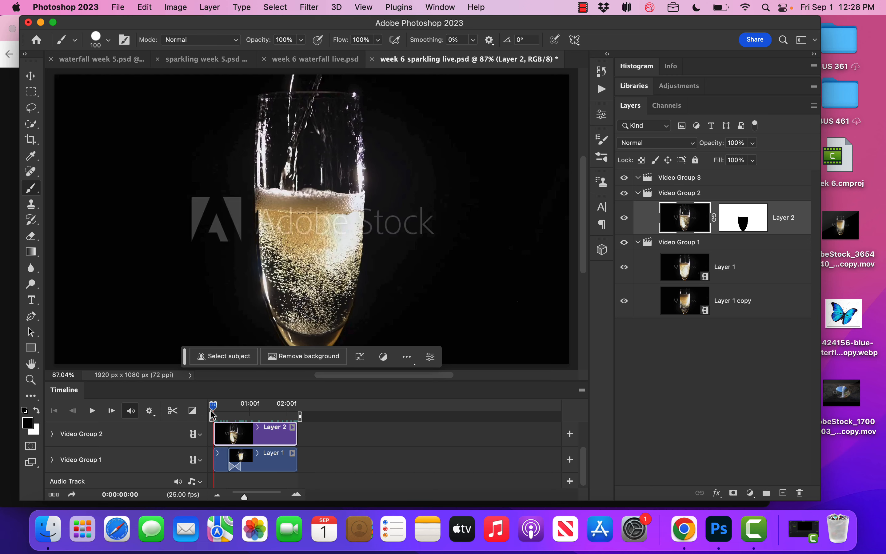
key(space)
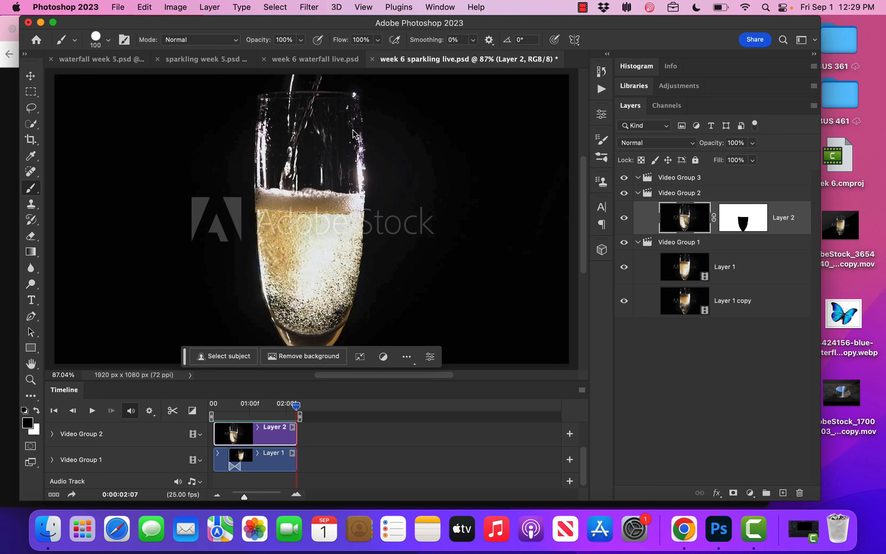
click(584, 8)
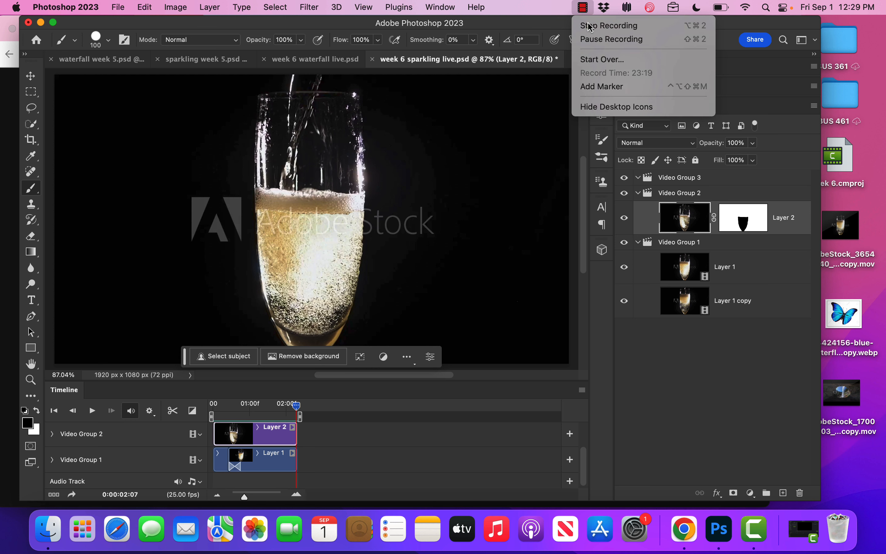